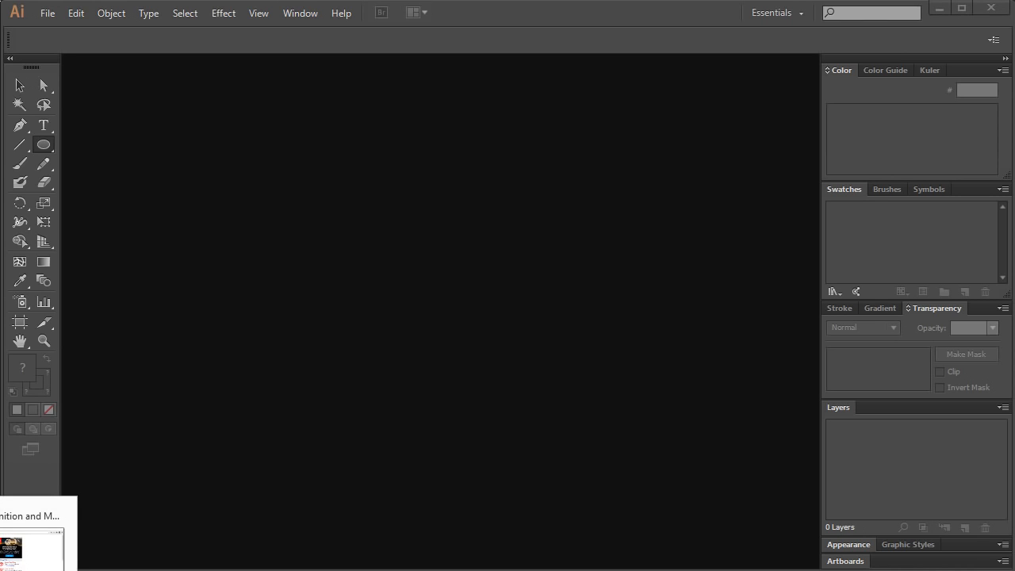
Switch to the browser and review the requirements and typography inspiration for the Sci-Fi Letter R design challenge, then return to Illustrator.
click(8, 547)
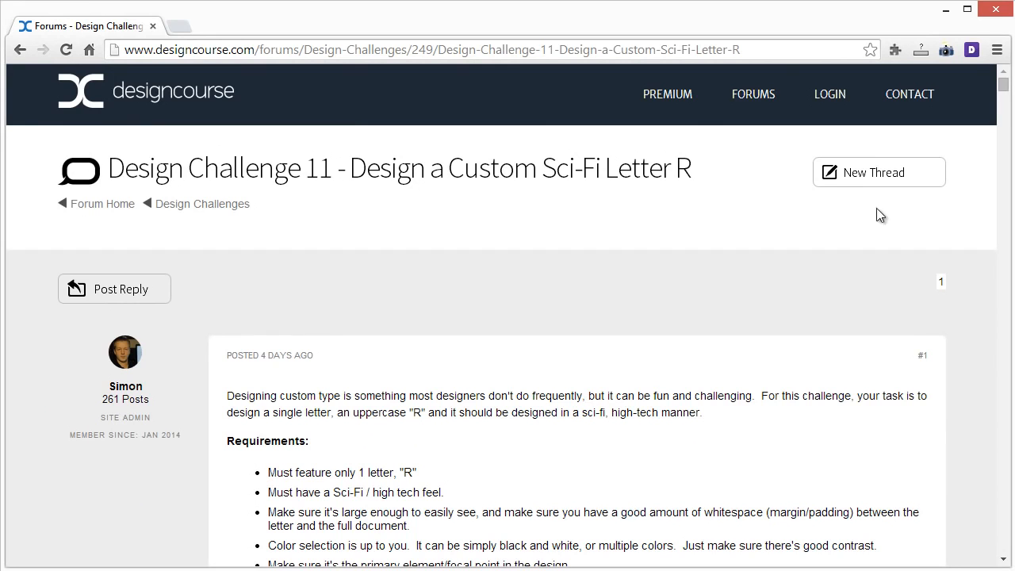
click(1004, 99)
scroll(1005, 104, up, 3)
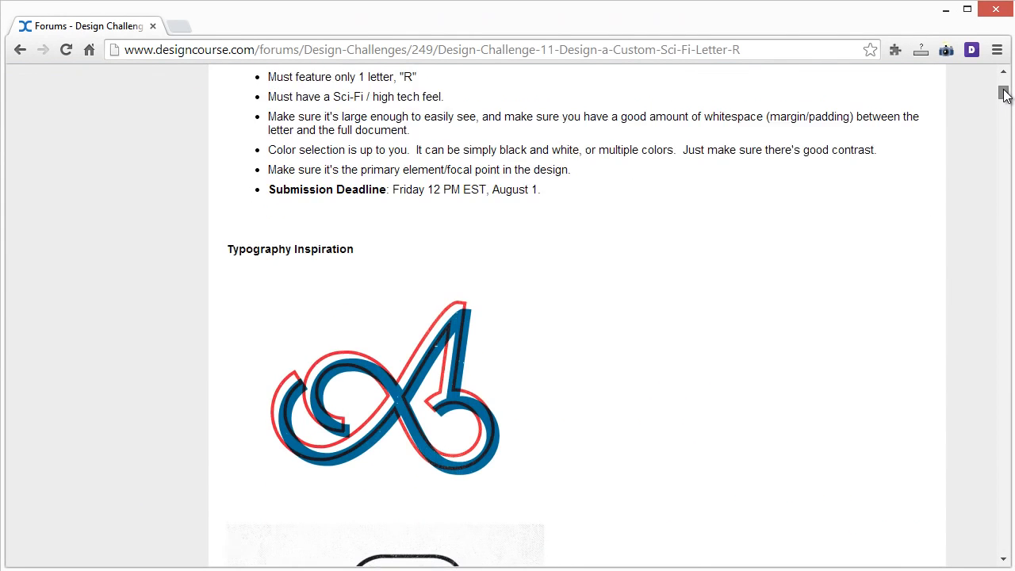
drag(274, 227, 441, 305)
click(446, 314)
drag(571, 342, 276, 342)
click(460, 342)
drag(500, 342, 539, 346)
click(727, 323)
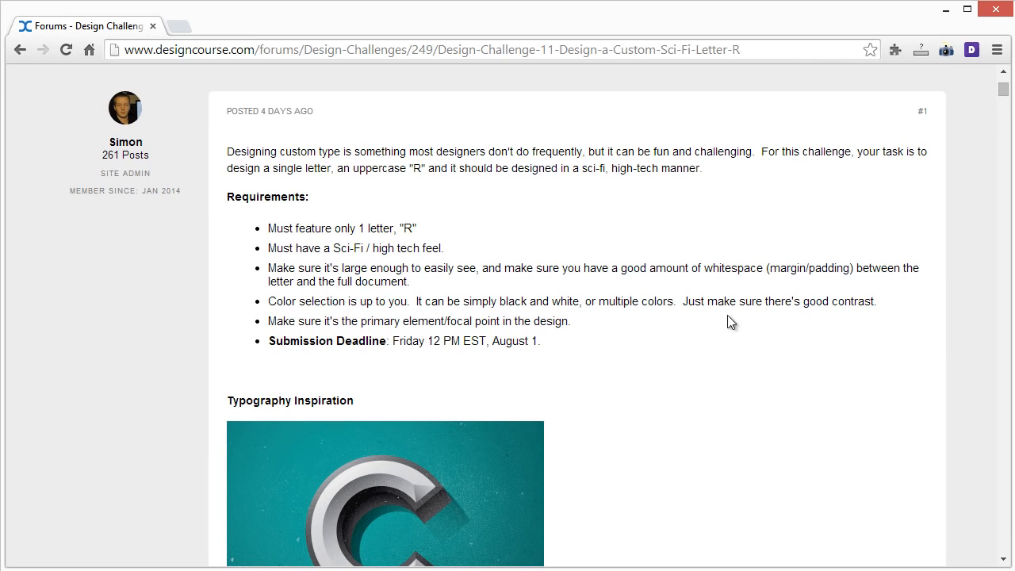
scroll(1004, 119, down, 4)
drag(1004, 119, 1000, 75)
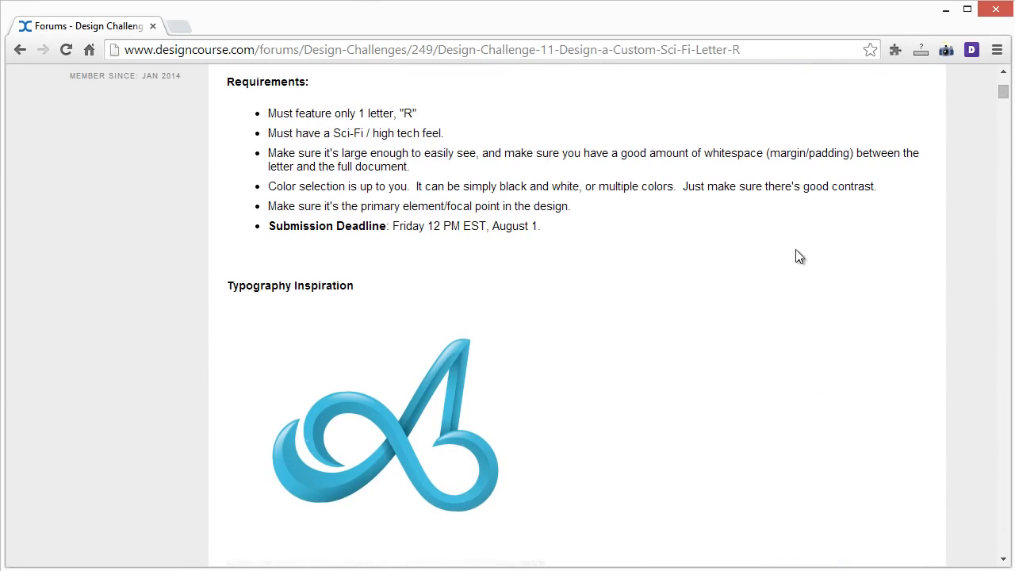
click(948, 15)
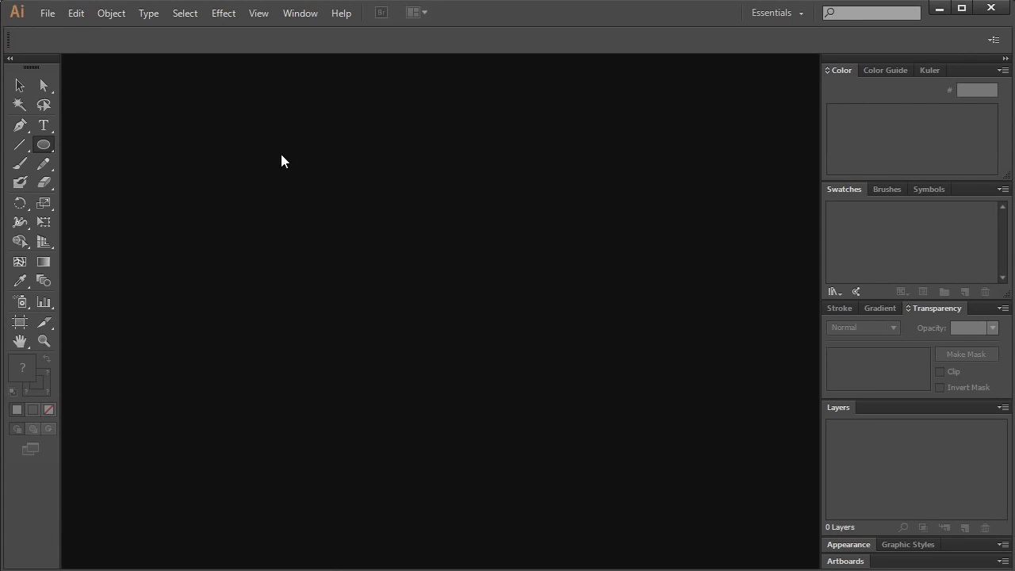
Create a new document named R, 859 px wide and 600 px high, in RGB.
click(47, 14)
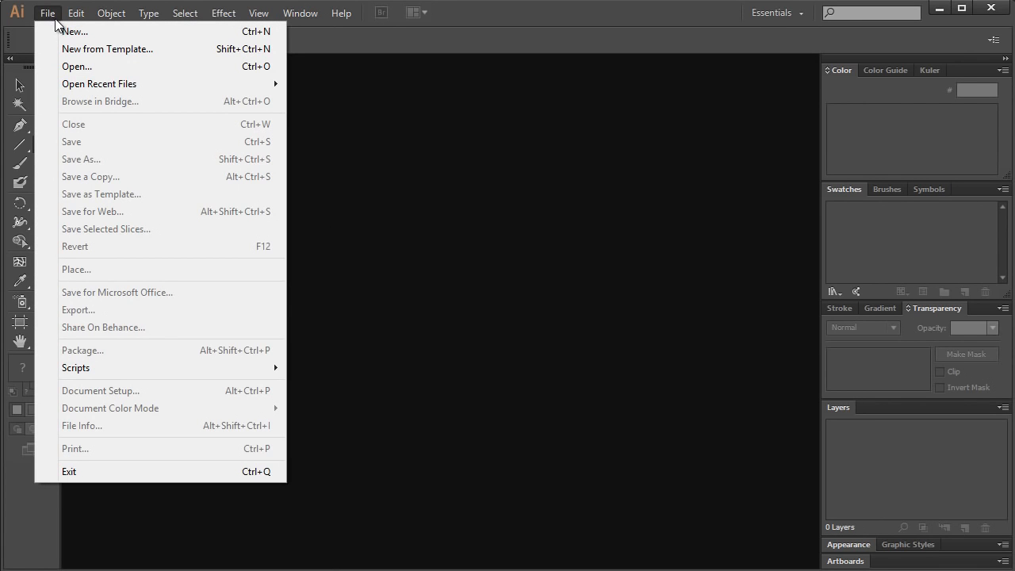
click(75, 32)
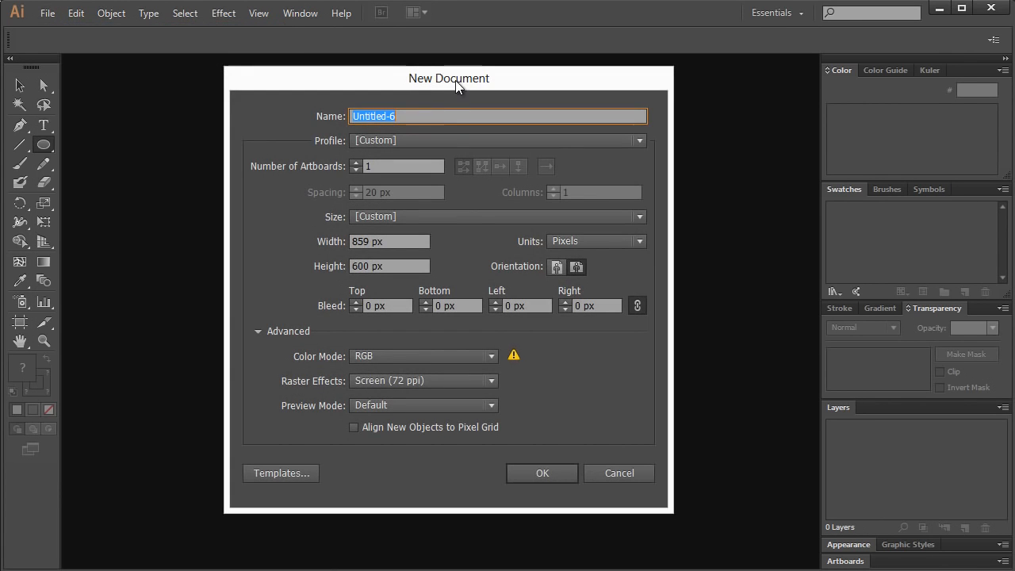
text(R)
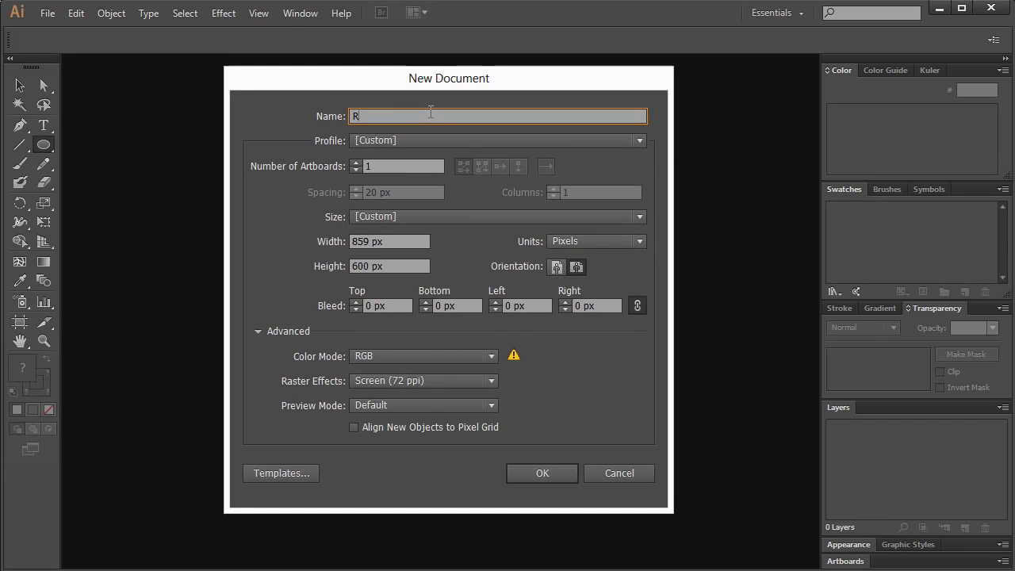
drag(425, 242, 339, 246)
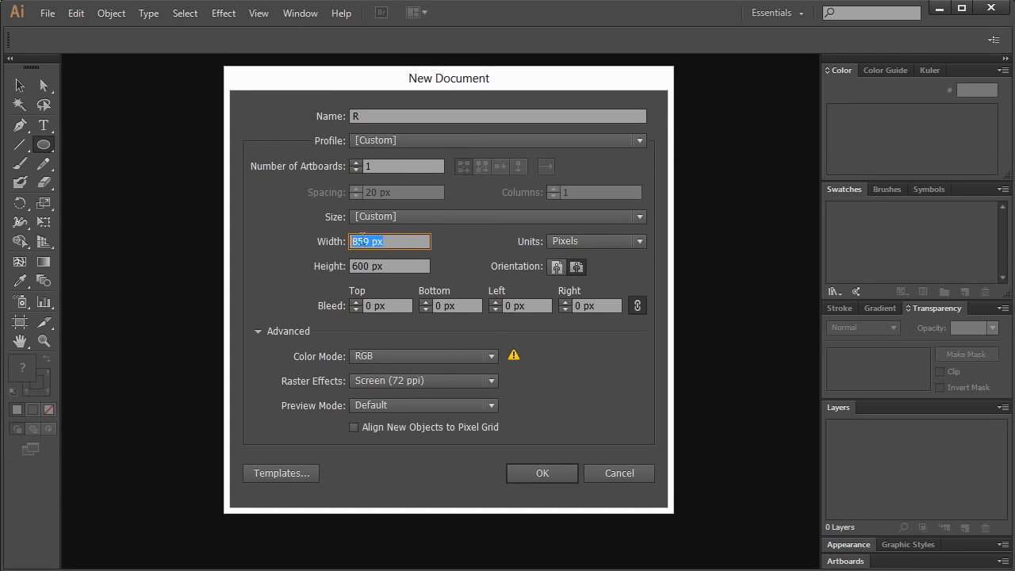
drag(401, 263, 339, 265)
click(365, 242)
click(575, 243)
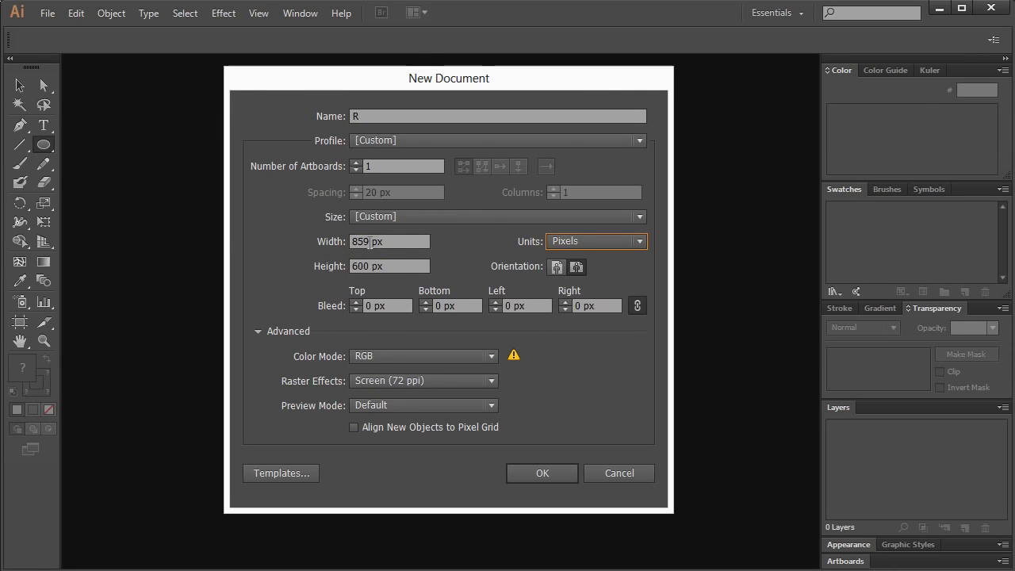
drag(369, 244, 359, 268)
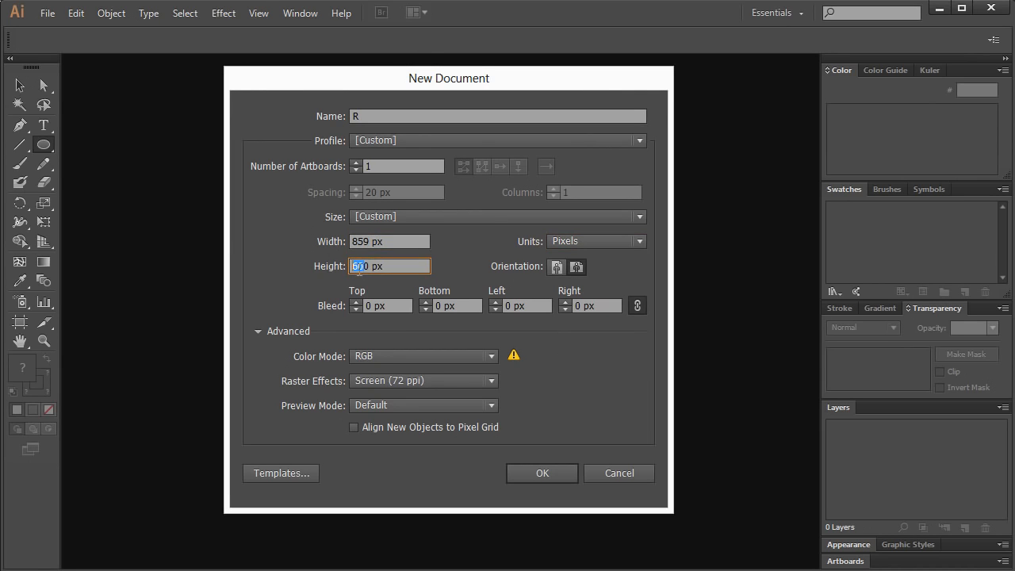
text(50)
click(548, 474)
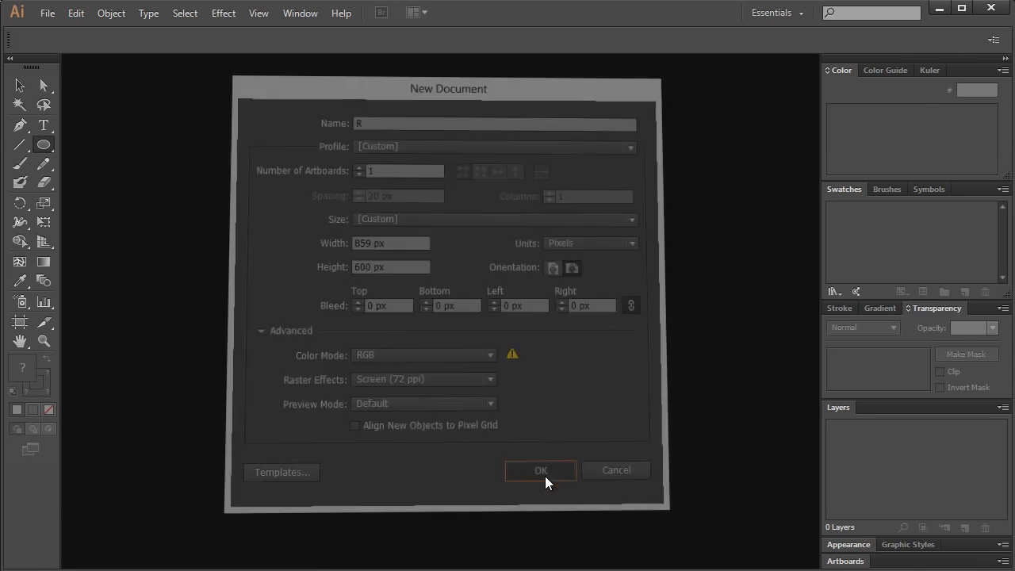
Display the artboard at actual size with the grid shown and snapping to the grid enabled.
key(ctrl+1)
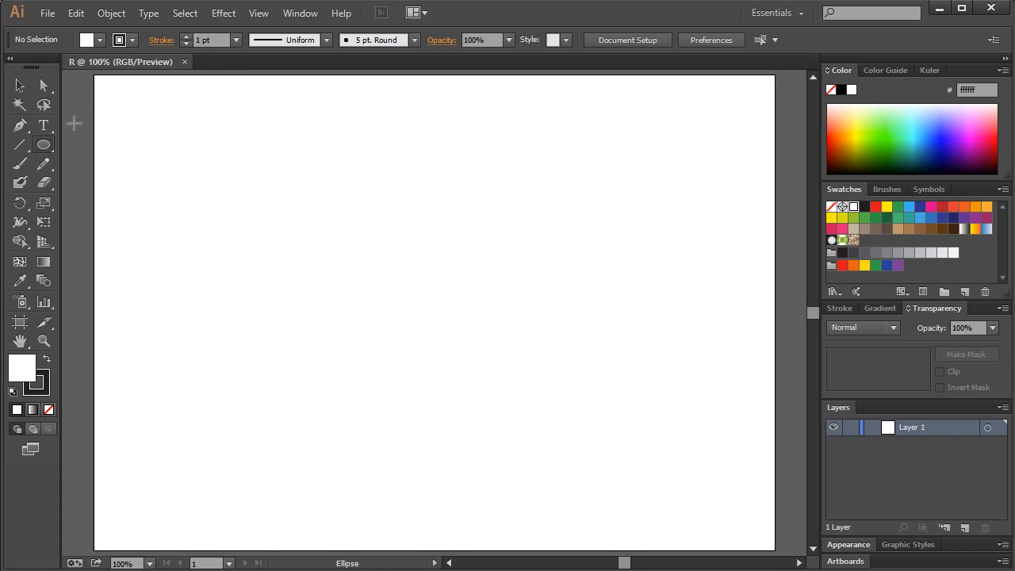
click(259, 15)
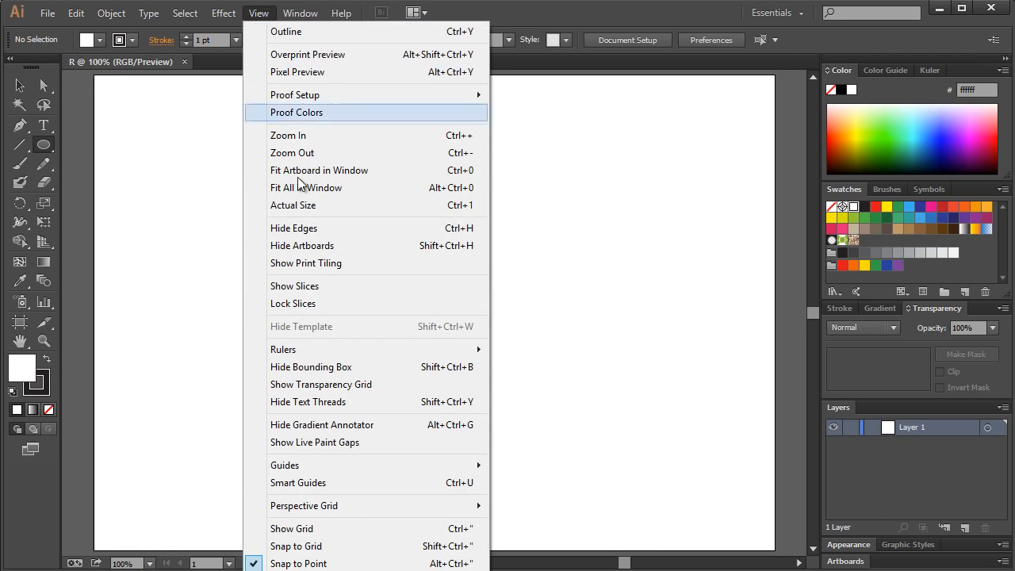
click(293, 528)
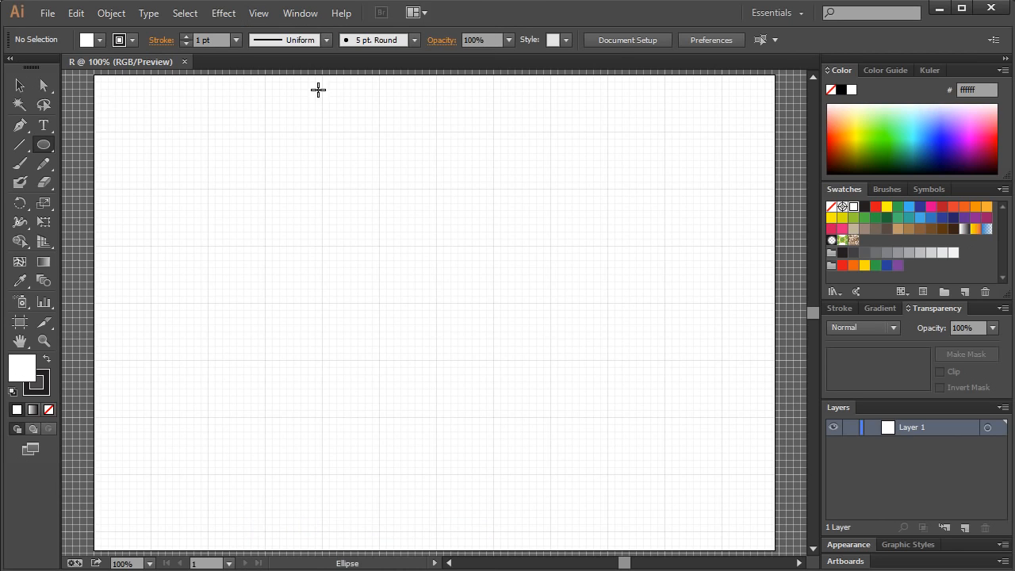
click(258, 14)
click(287, 547)
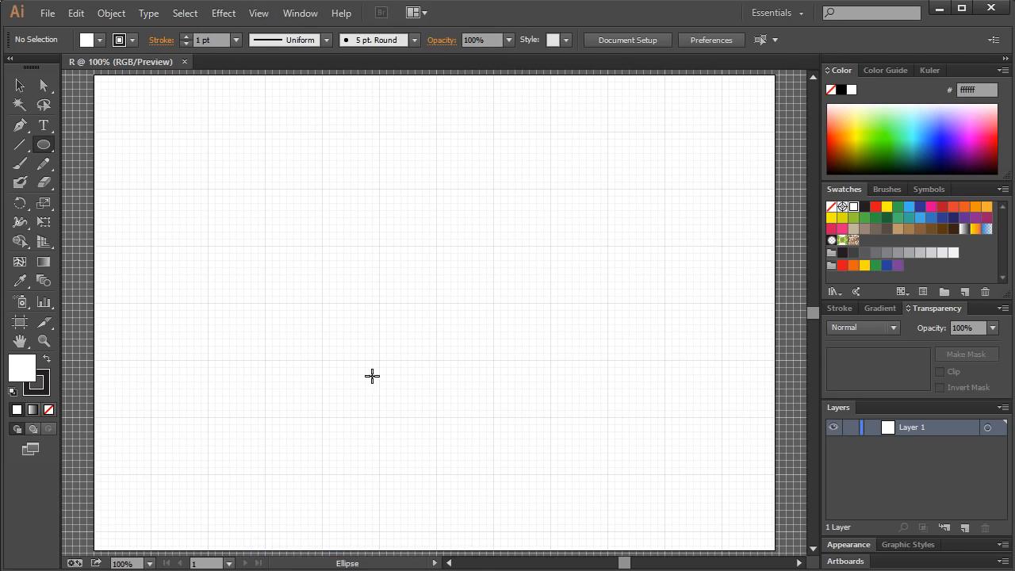
Review the gridline spacing and subdivisions in the Guides & Grid preferences and accept the settings.
click(73, 17)
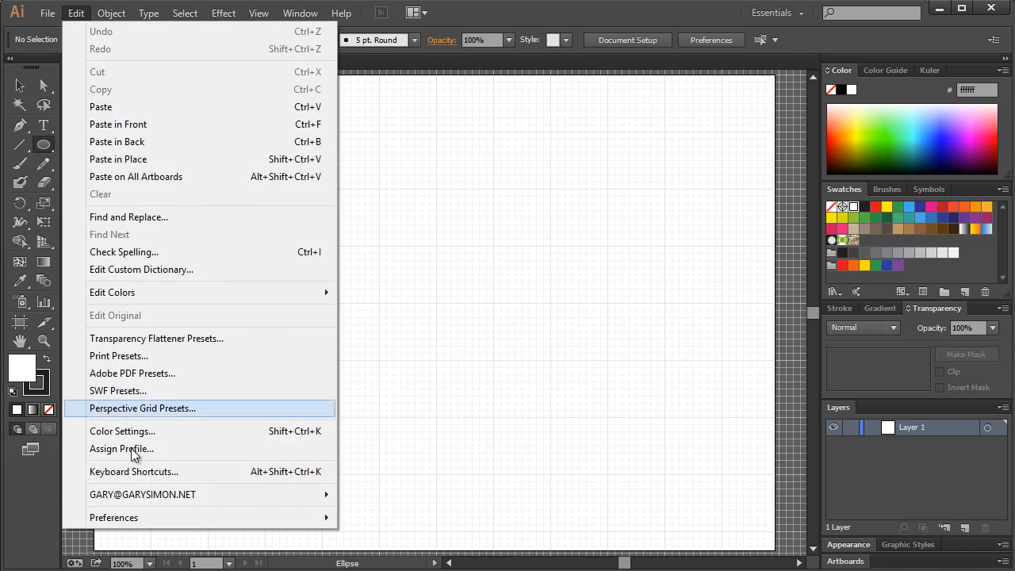
mouse_move(140, 518)
click(387, 396)
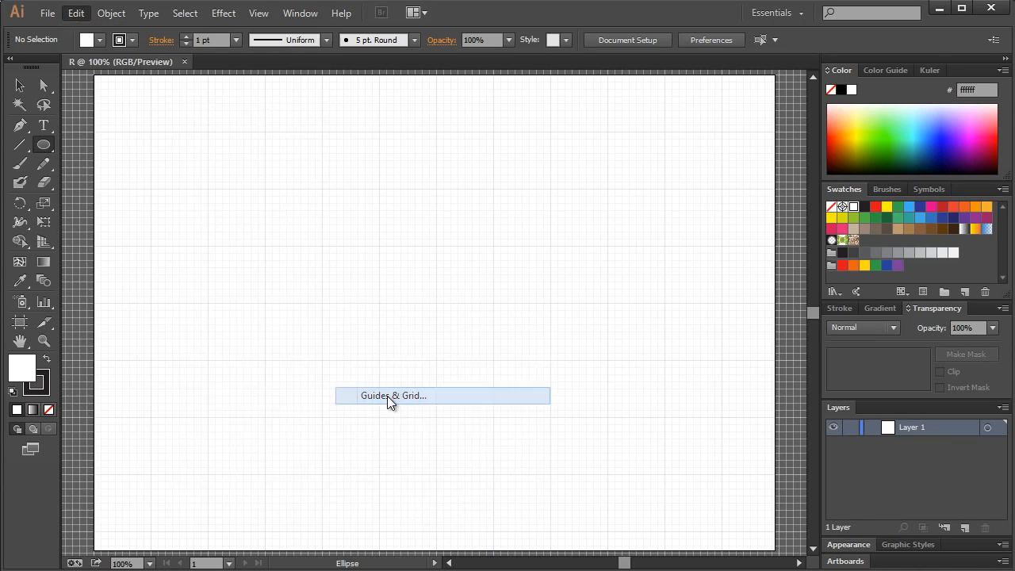
click(437, 326)
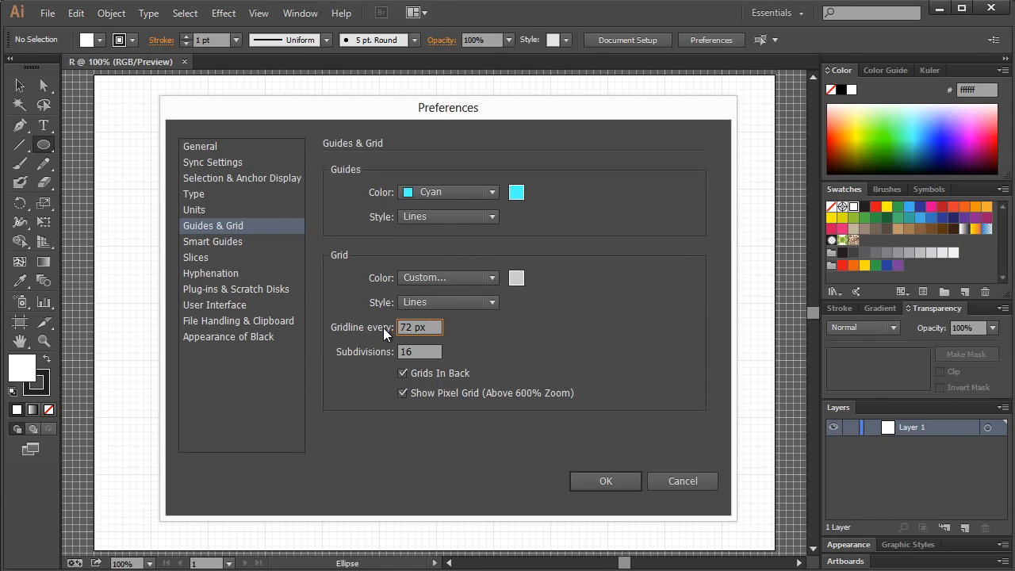
drag(432, 323, 355, 337)
drag(426, 352, 373, 355)
click(416, 352)
click(605, 480)
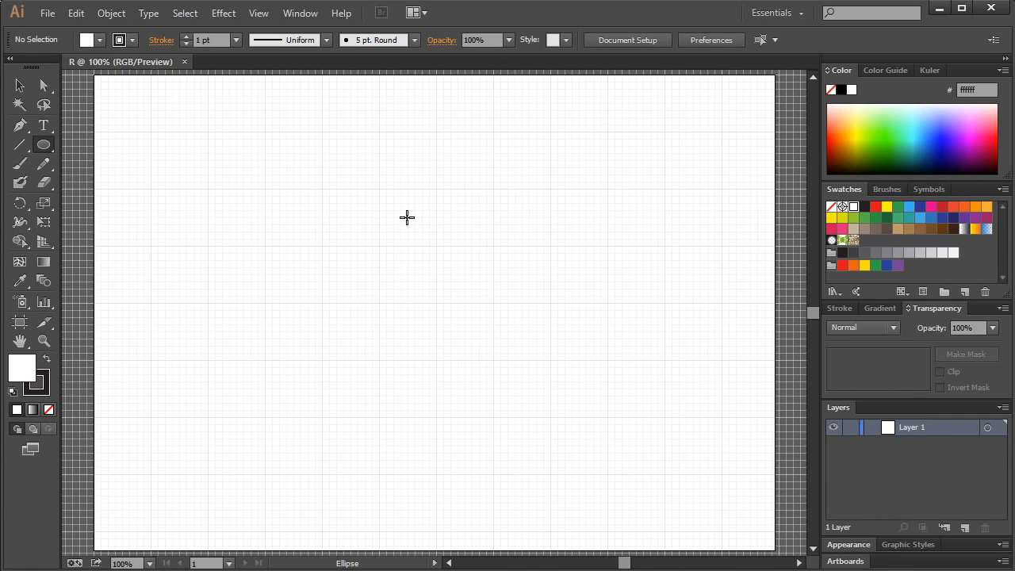
Draw a circle three major grid squares wide above the artboard's centre and move it down by one grid square.
drag(43, 145, 103, 185)
drag(407, 217, 493, 289)
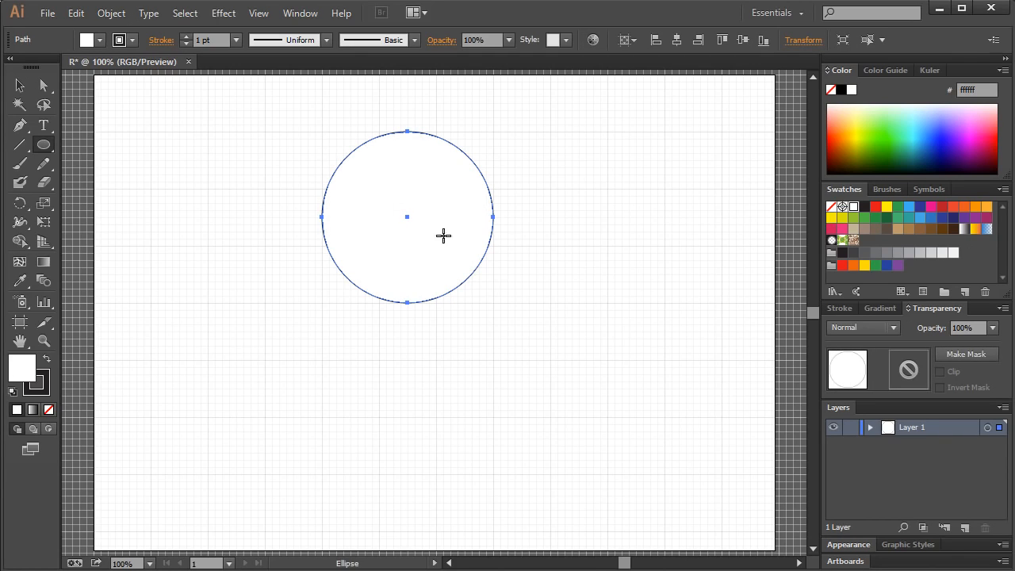
click(19, 86)
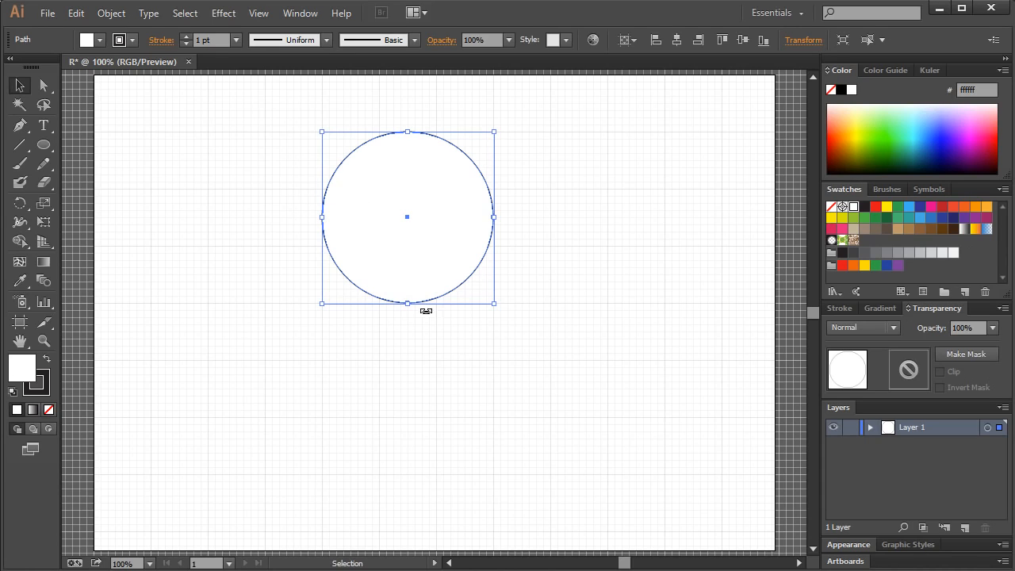
click(465, 328)
drag(422, 198, 410, 268)
click(544, 262)
click(511, 260)
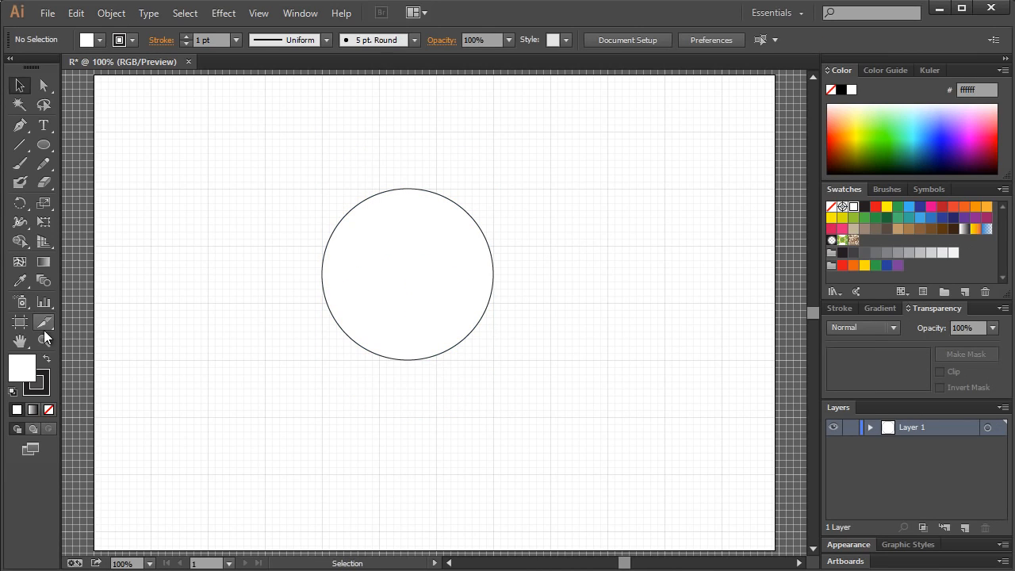
Set the circle's fill to none, keeping only its black stroke.
click(404, 268)
click(99, 39)
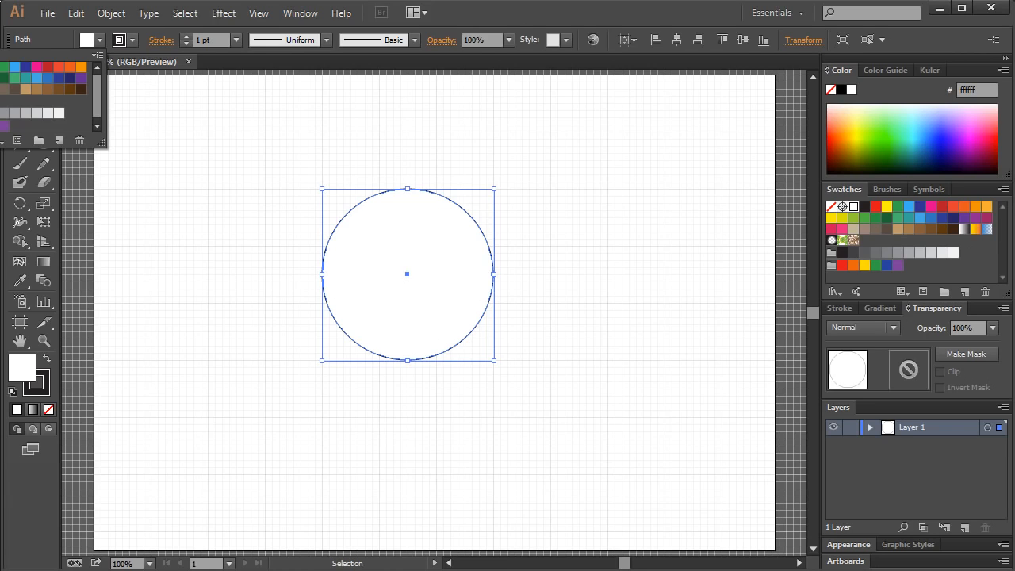
key(slash)
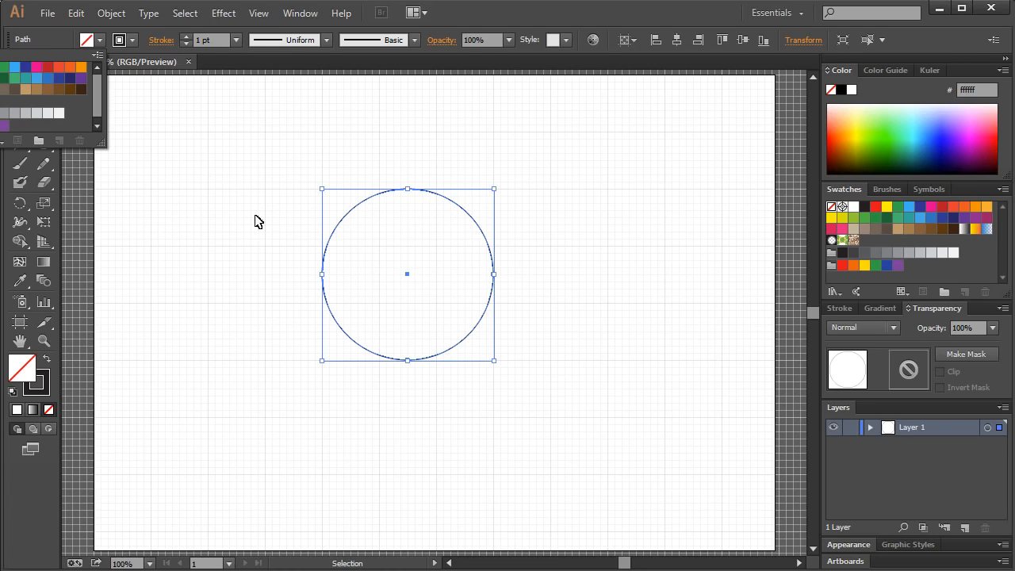
click(333, 249)
click(423, 256)
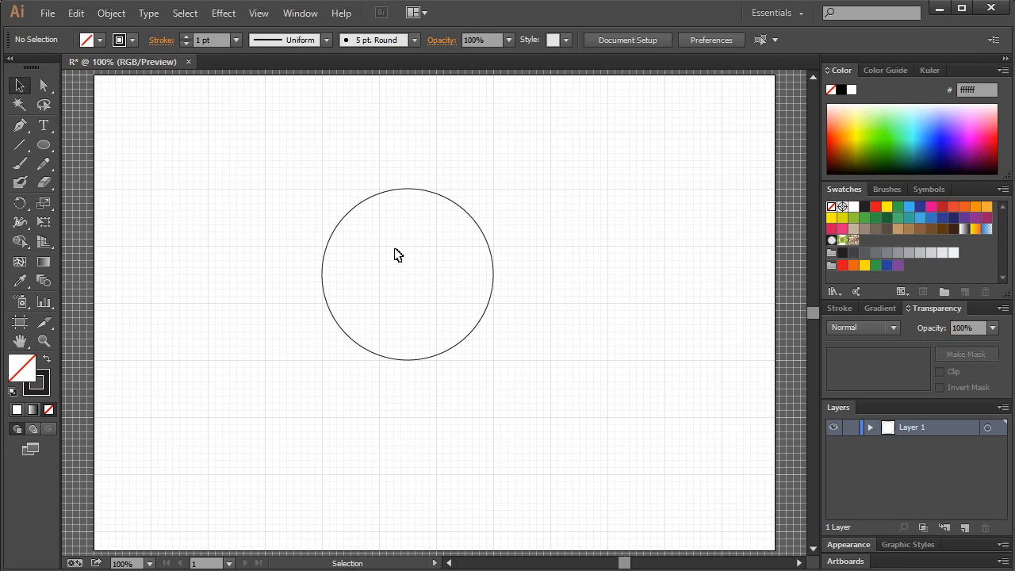
click(420, 191)
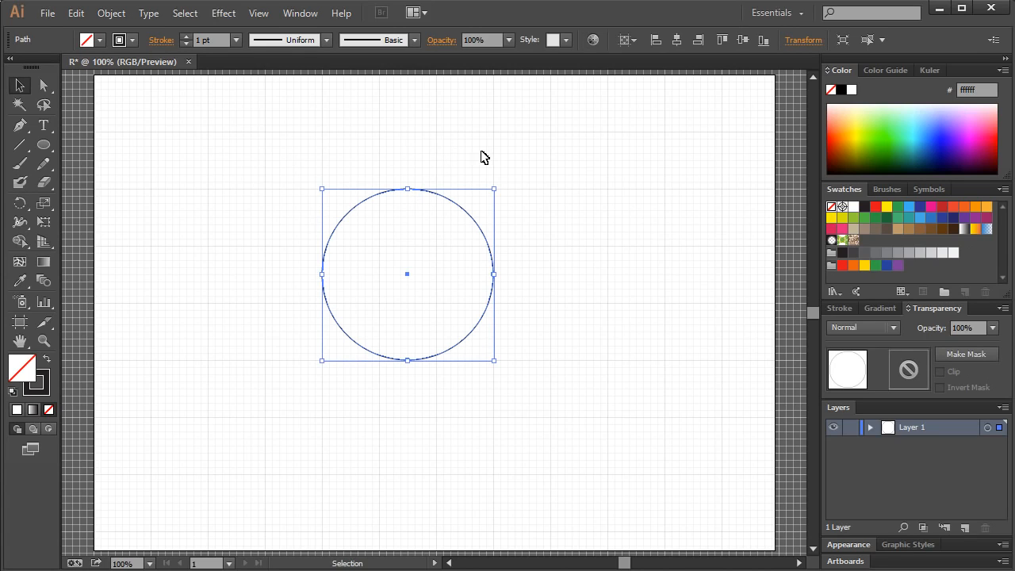
click(480, 199)
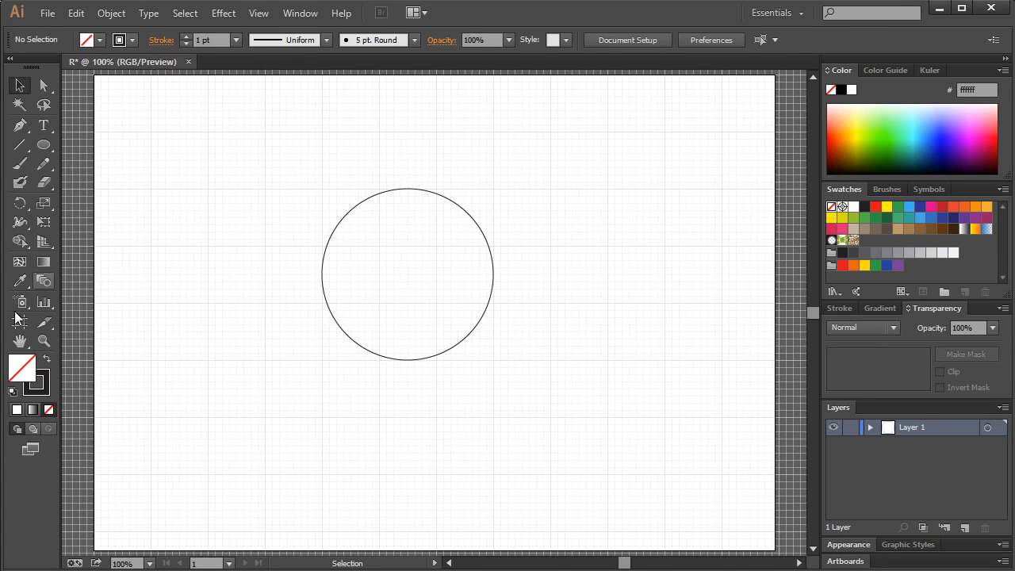
click(47, 345)
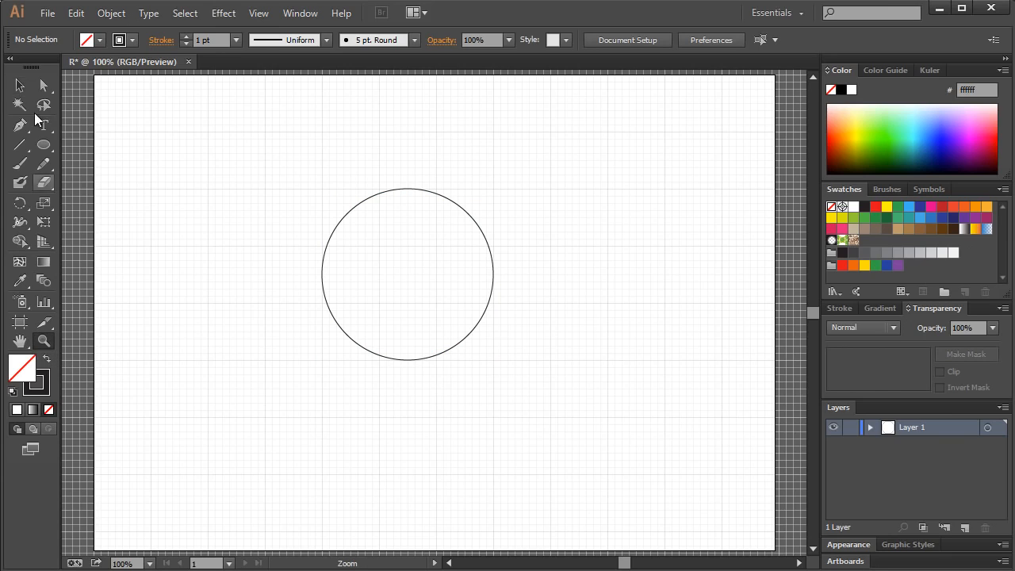
click(19, 85)
Duplicate the circle in place and scale the copy about its centre to one major grid square wide.
click(417, 191)
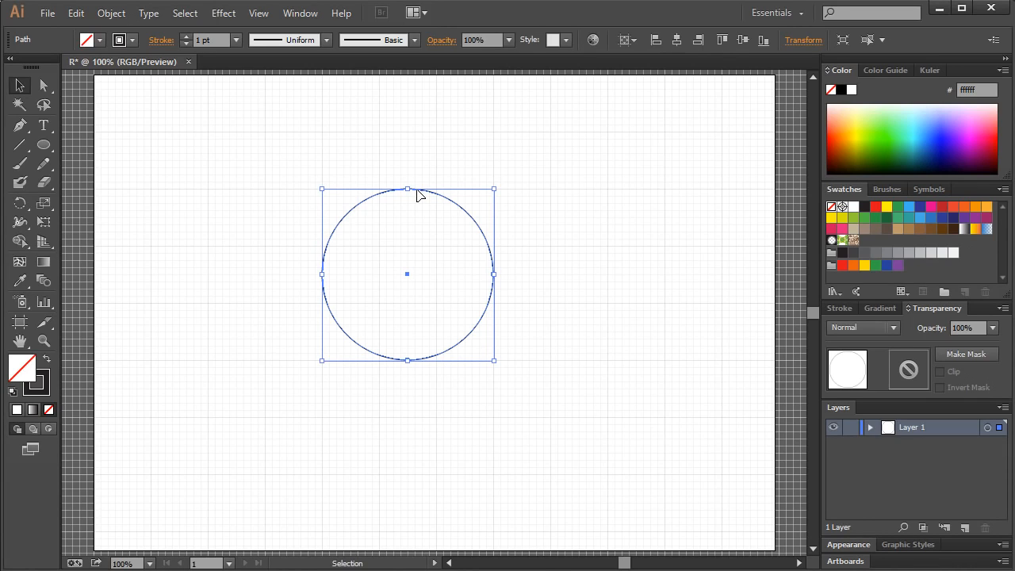
key(ctrl+j)
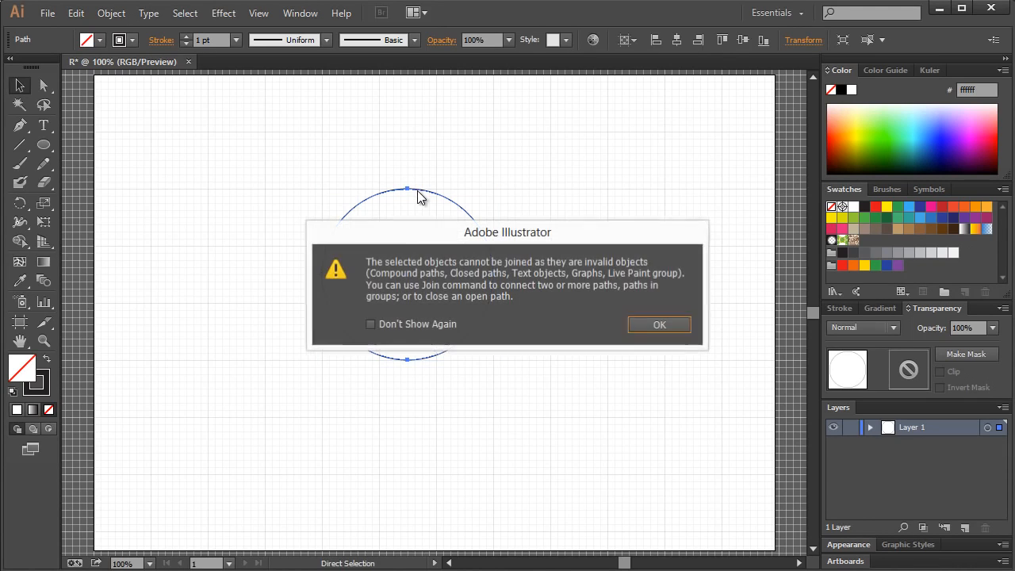
click(657, 326)
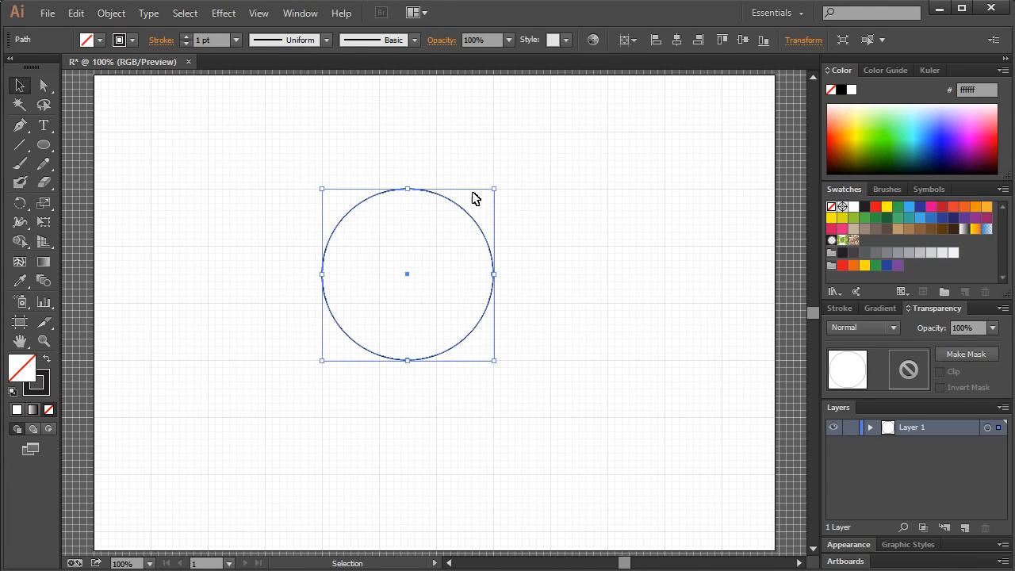
drag(495, 189, 439, 244)
click(580, 161)
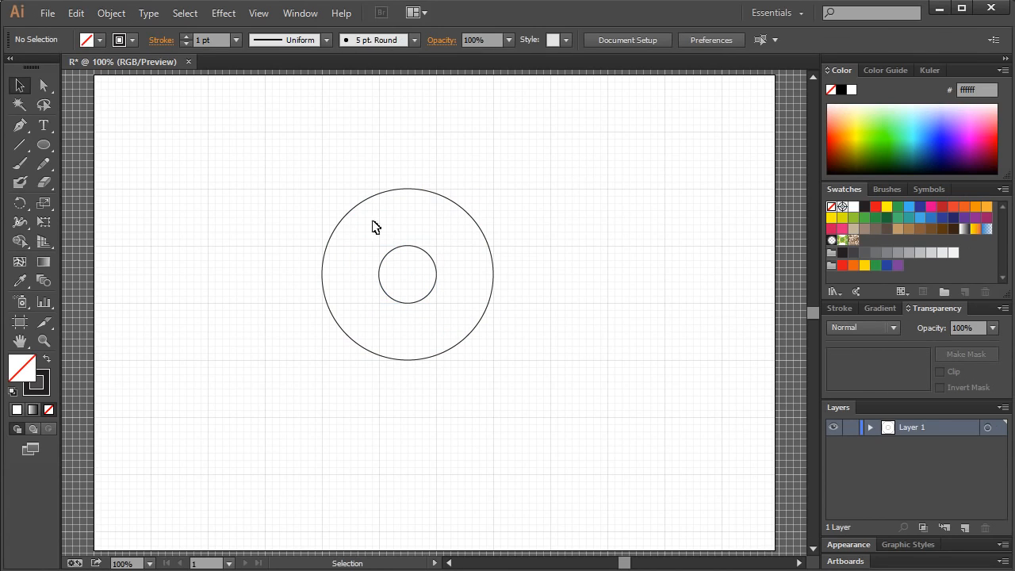
click(44, 341)
drag(317, 177, 502, 382)
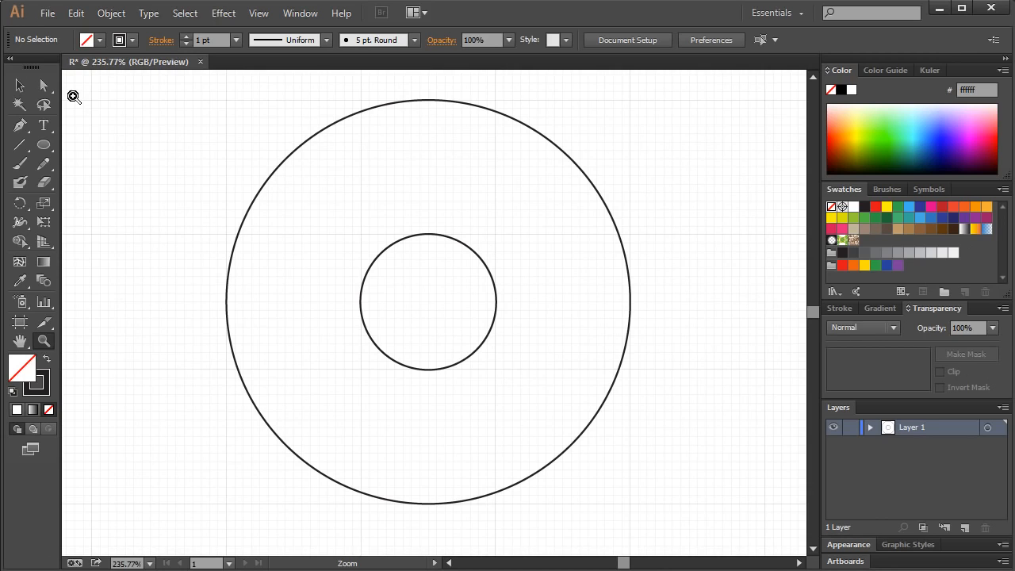
click(23, 90)
key(ctrl+1)
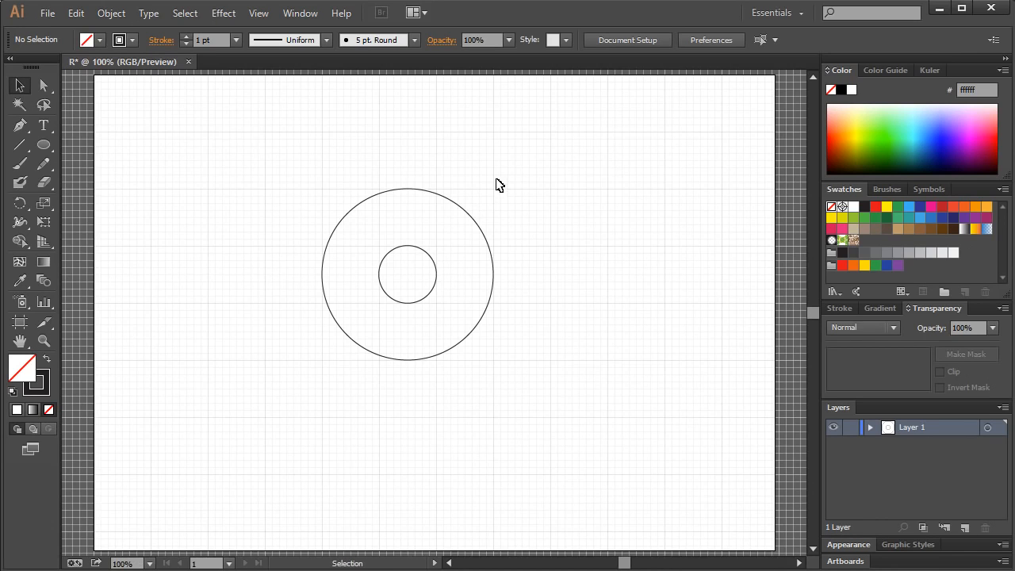
Draw a horizontal line about 5.5 major grid squares long, tangent to the top of the large circle.
click(20, 144)
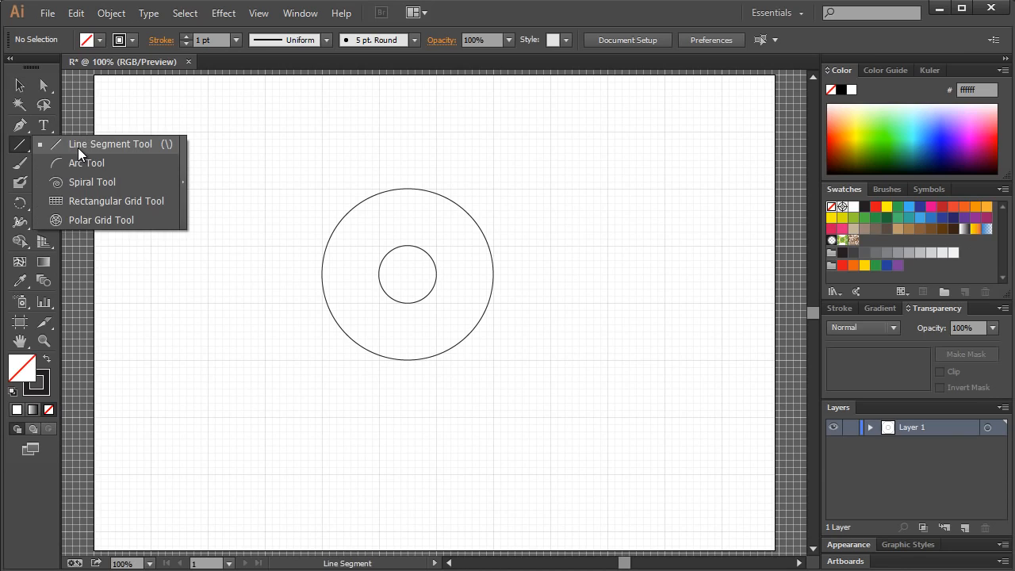
click(79, 148)
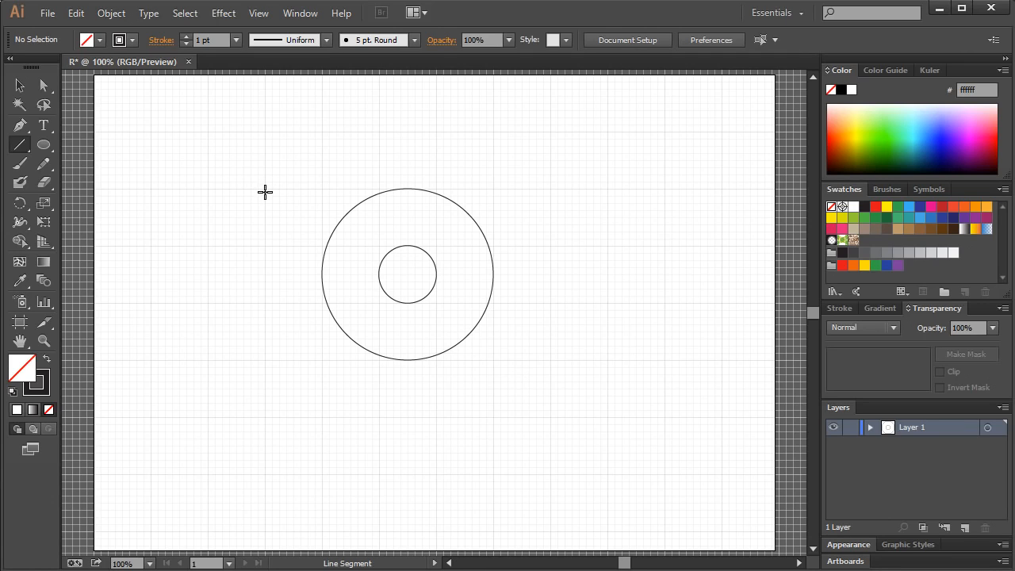
drag(236, 189, 550, 190)
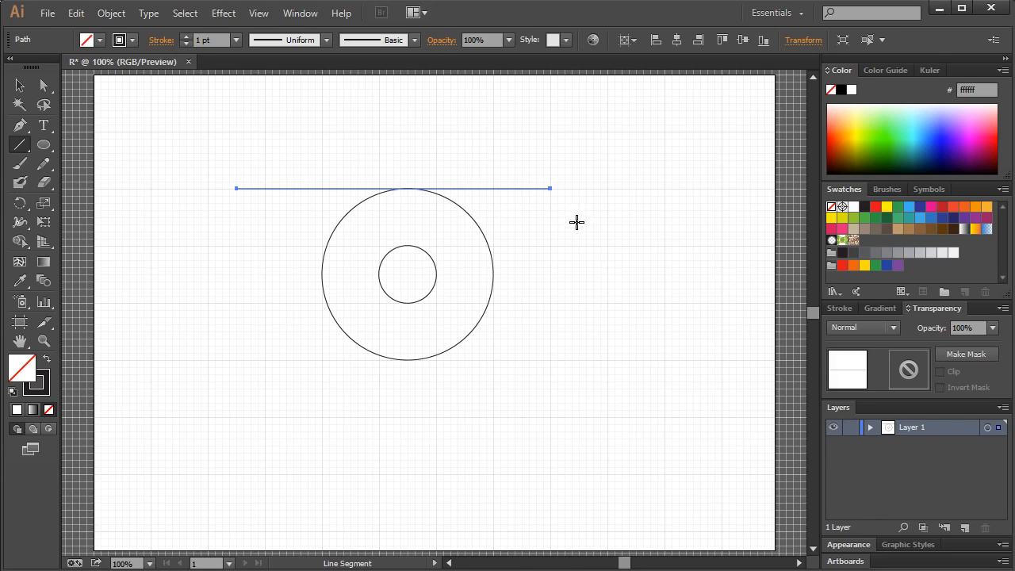
click(20, 86)
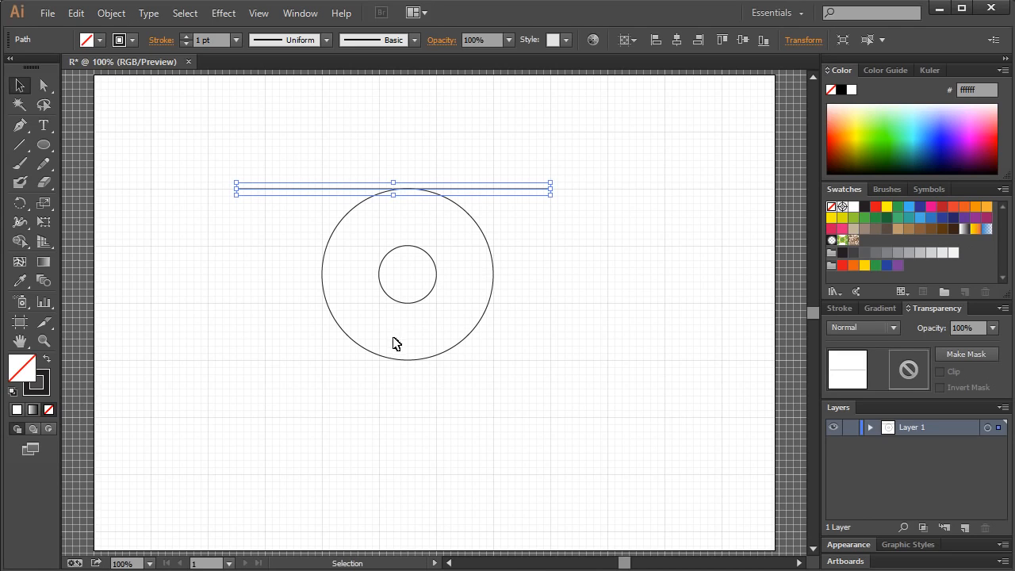
click(556, 235)
click(438, 188)
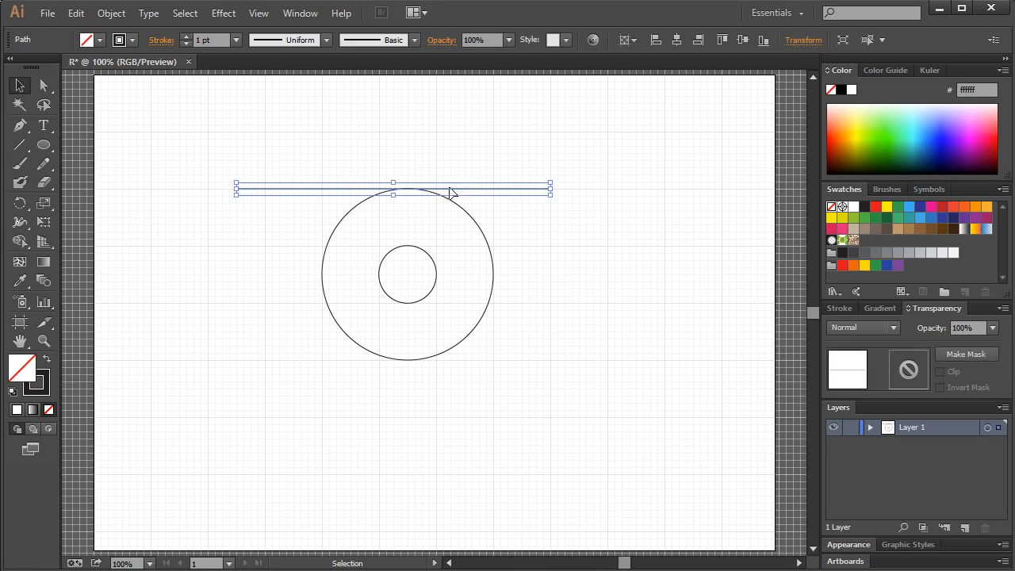
Check up close how the horizontal line meets the large circle's top and whether its two end anchors sit on the grid.
click(44, 340)
drag(321, 178, 593, 245)
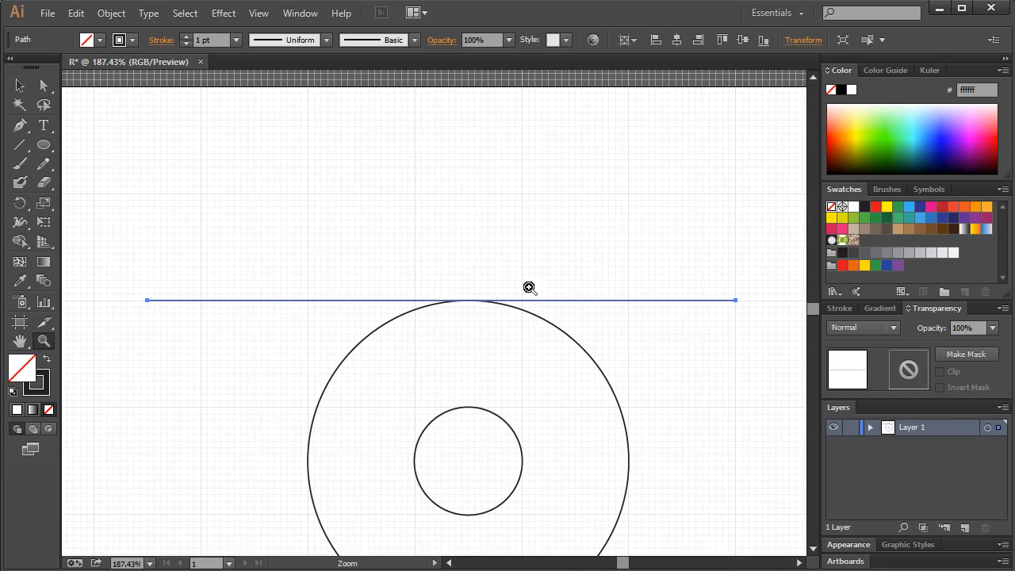
drag(393, 180, 440, 215)
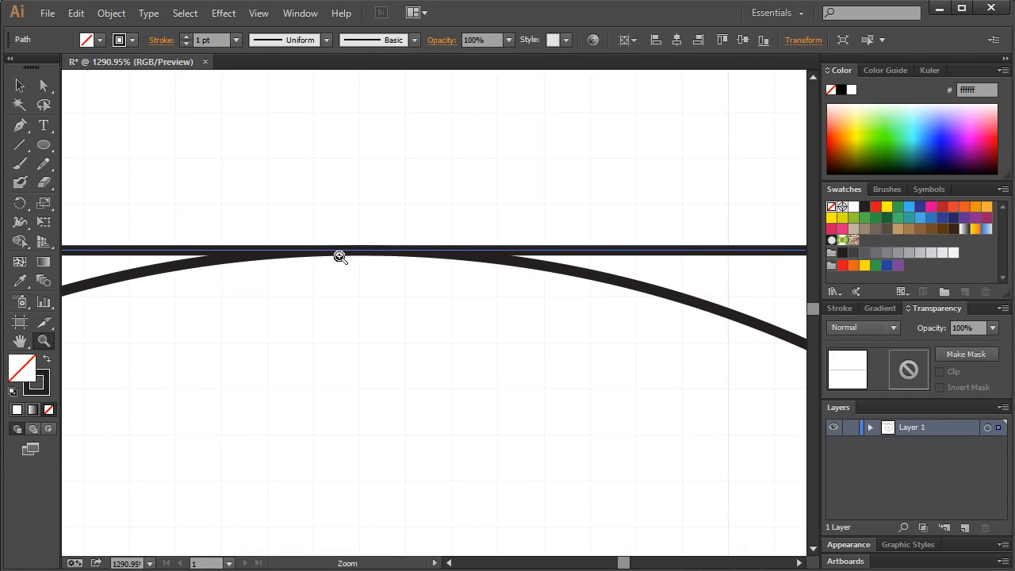
key(ctrl+0)
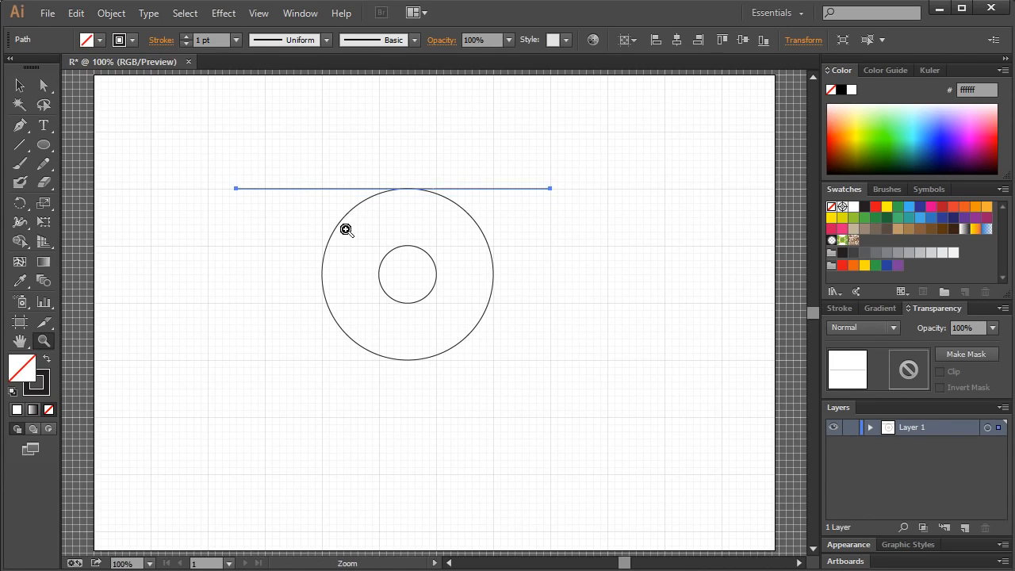
drag(206, 166, 288, 238)
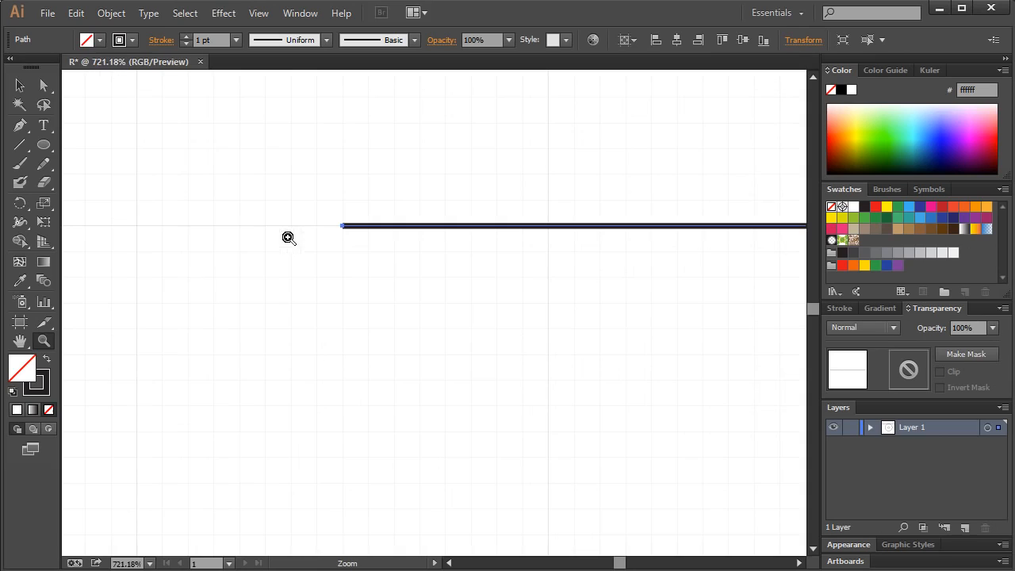
click(43, 84)
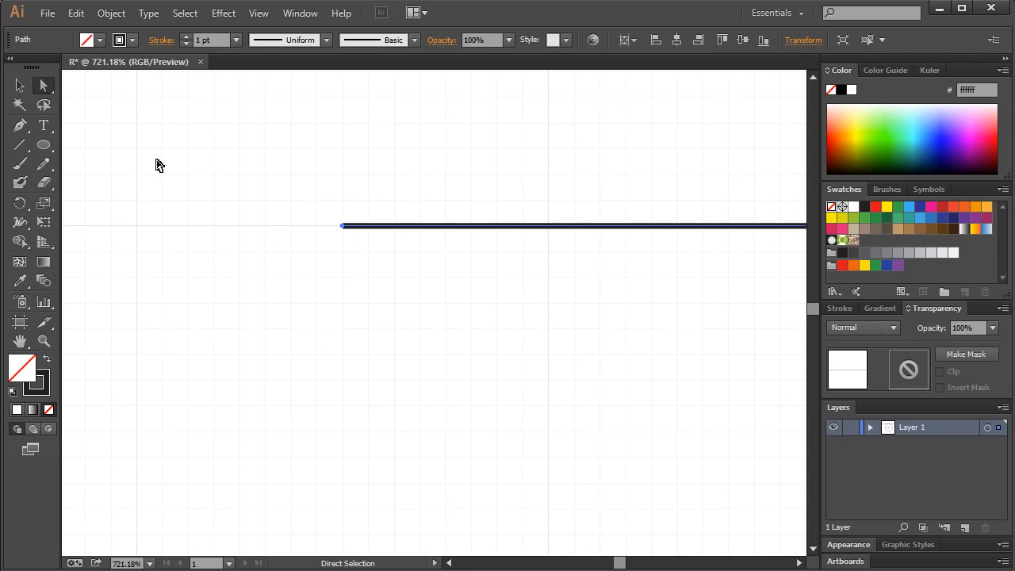
drag(44, 85, 173, 145)
click(343, 227)
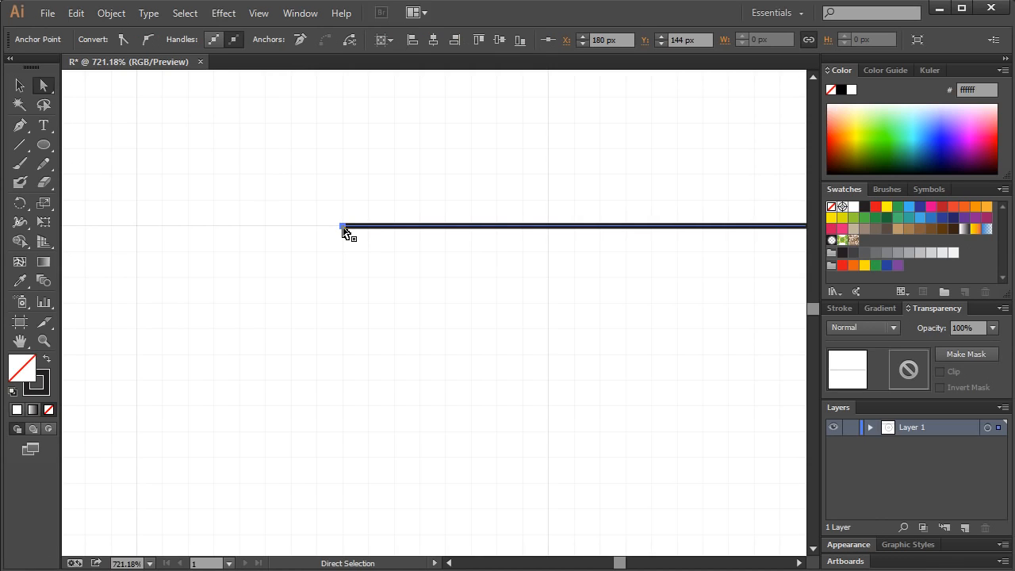
mouse_move(343, 227)
mouse_down()
mouse_move(346, 249)
mouse_move(342, 228)
mouse_up()
drag(622, 565, 629, 565)
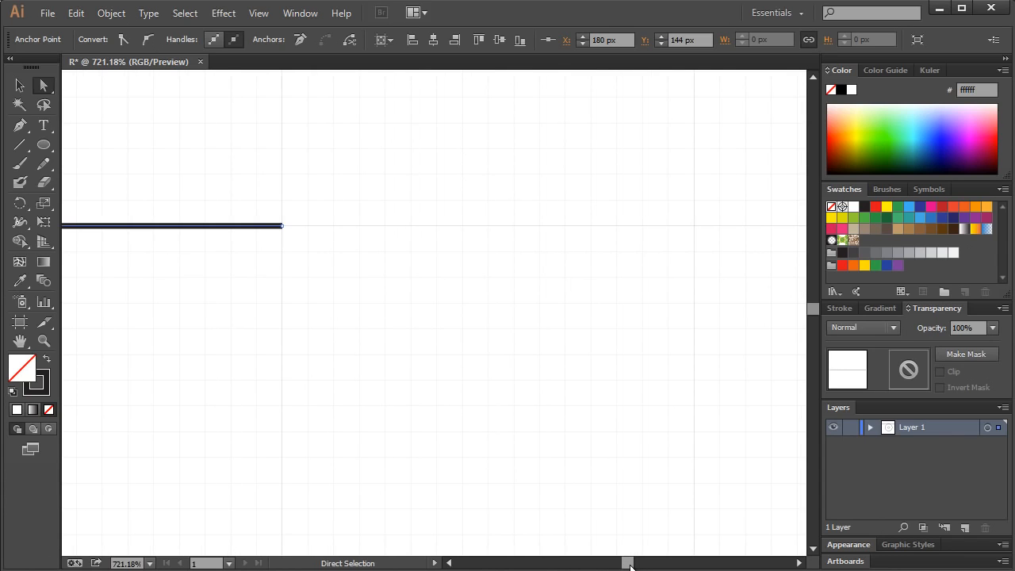
mouse_move(284, 227)
mouse_down()
mouse_move(286, 245)
mouse_move(284, 228)
mouse_up()
click(356, 238)
key(ctrl+1)
Duplicate the horizontal line downward three times, placing each copy one major grid square below the previous one.
click(20, 85)
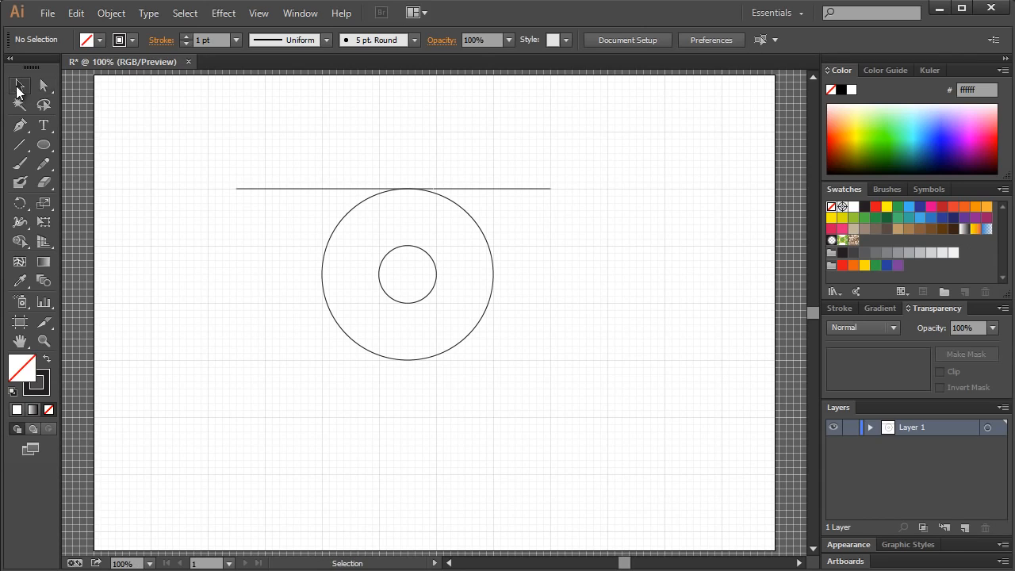
click(317, 191)
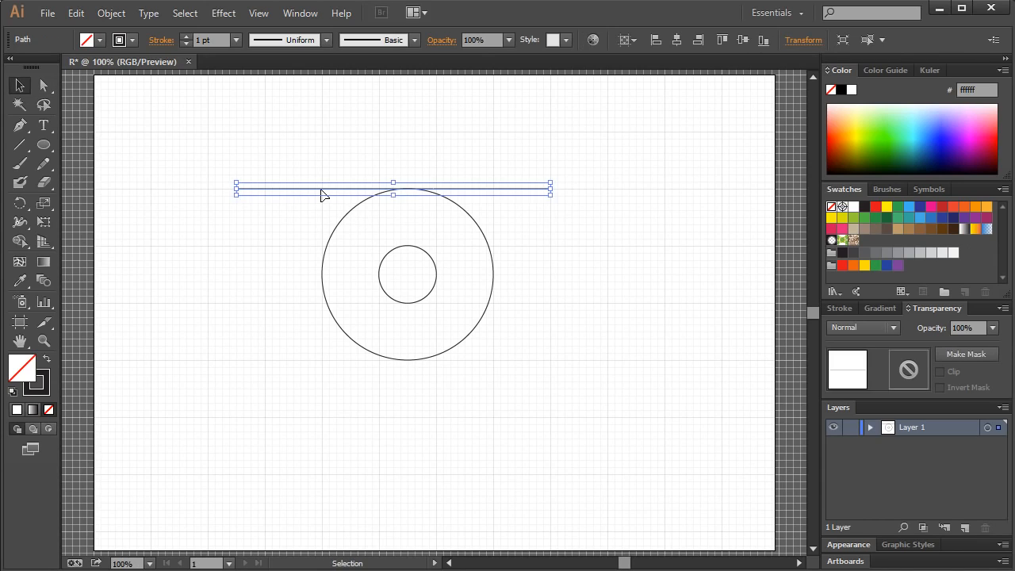
drag(330, 194, 329, 251)
click(615, 292)
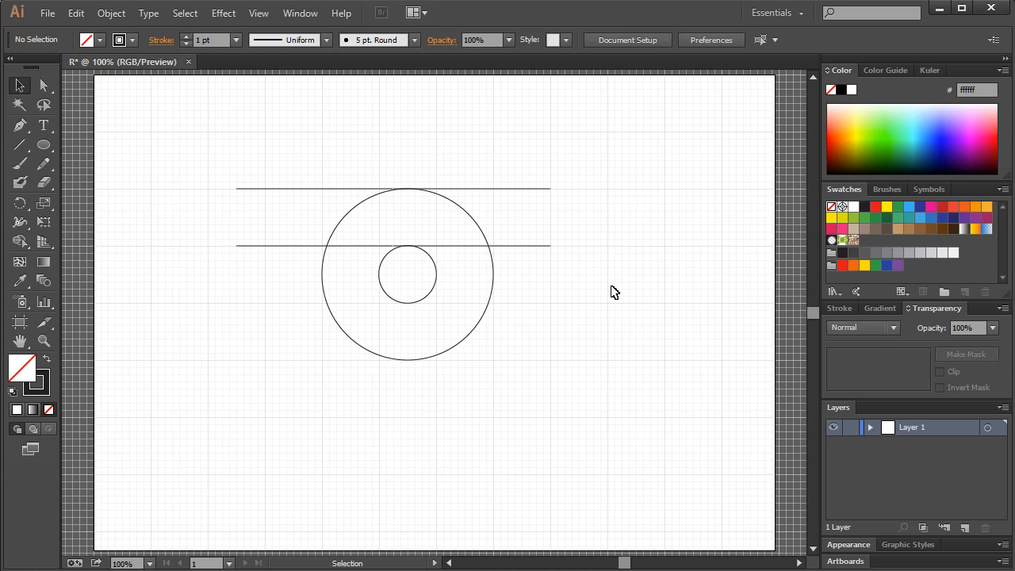
click(265, 249)
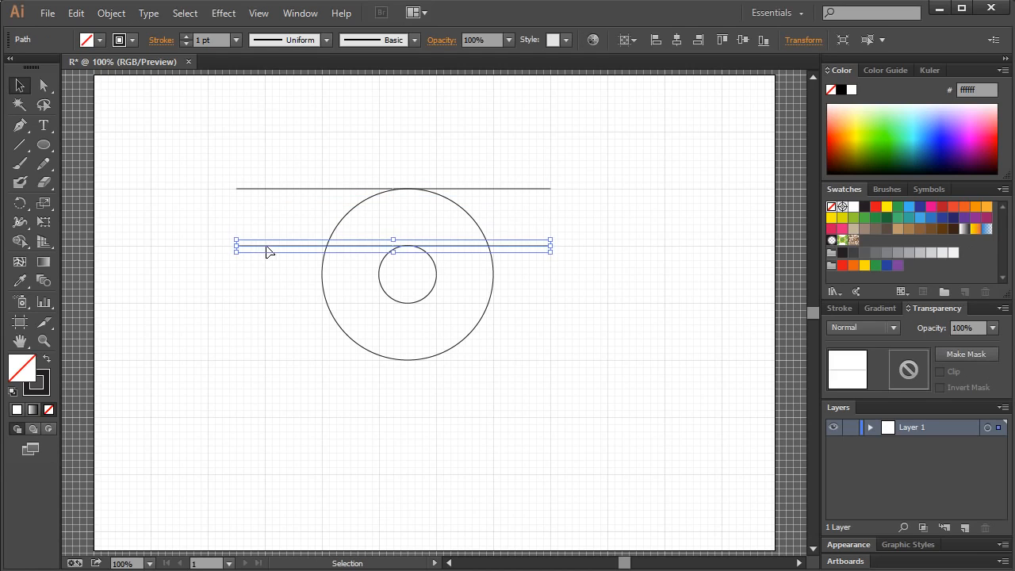
drag(287, 251, 279, 304)
click(652, 326)
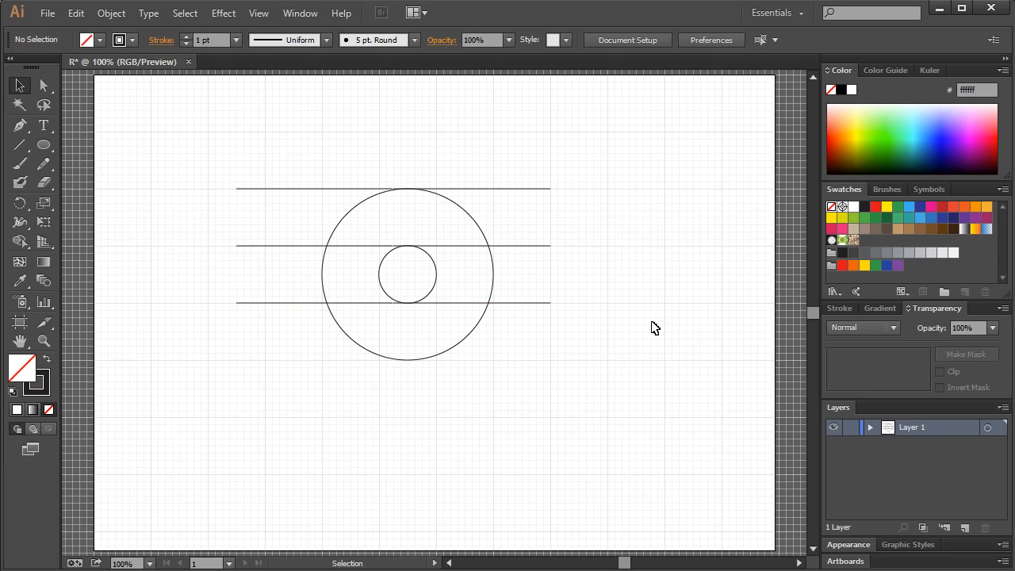
click(538, 304)
drag(538, 308, 538, 364)
click(610, 338)
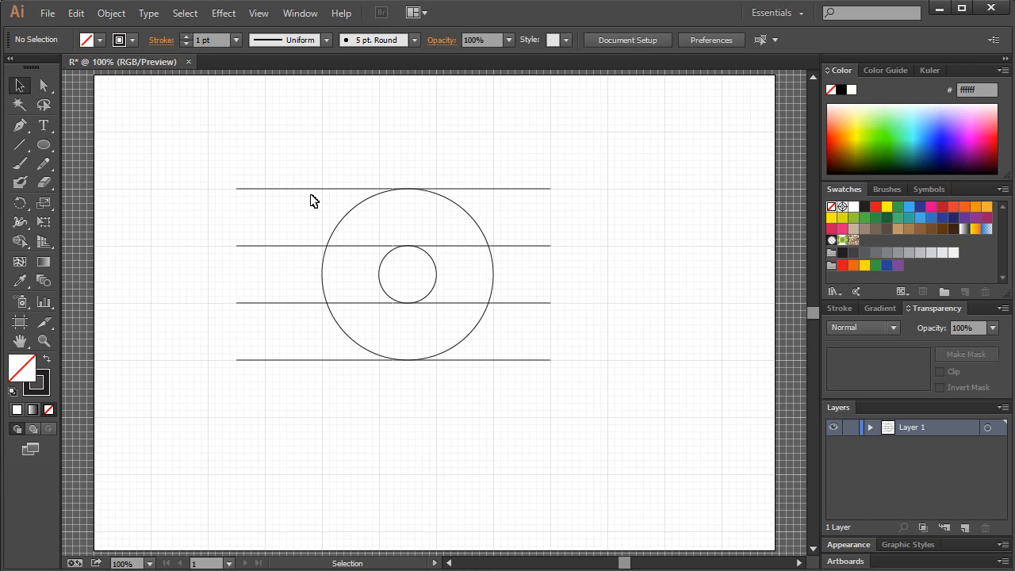
Draw a 45° diagonal line about four major grid squares wide, descending rightward through both circles from above the top line to below the bottom line.
click(18, 148)
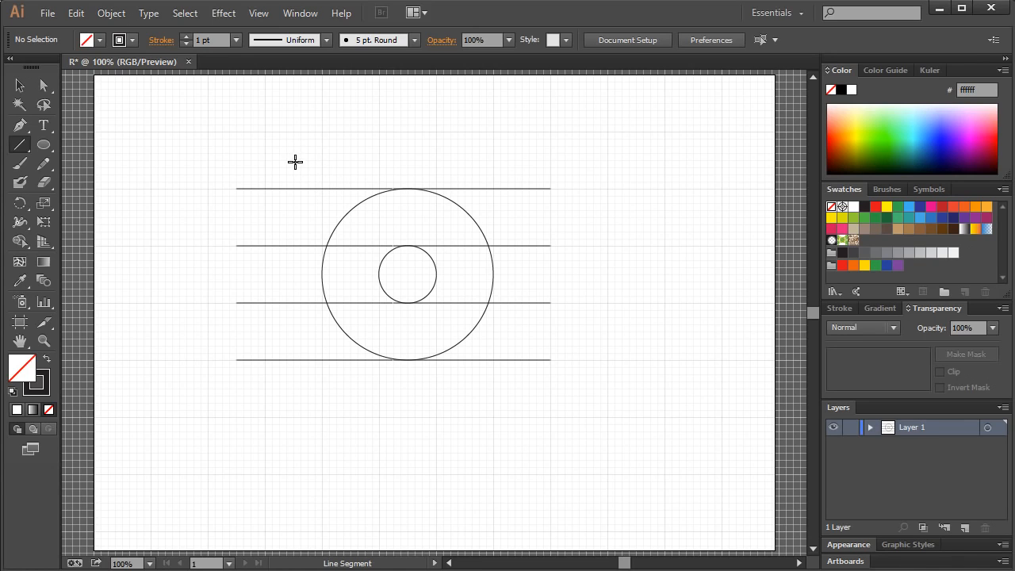
drag(295, 162, 525, 384)
drag(515, 384, 516, 383)
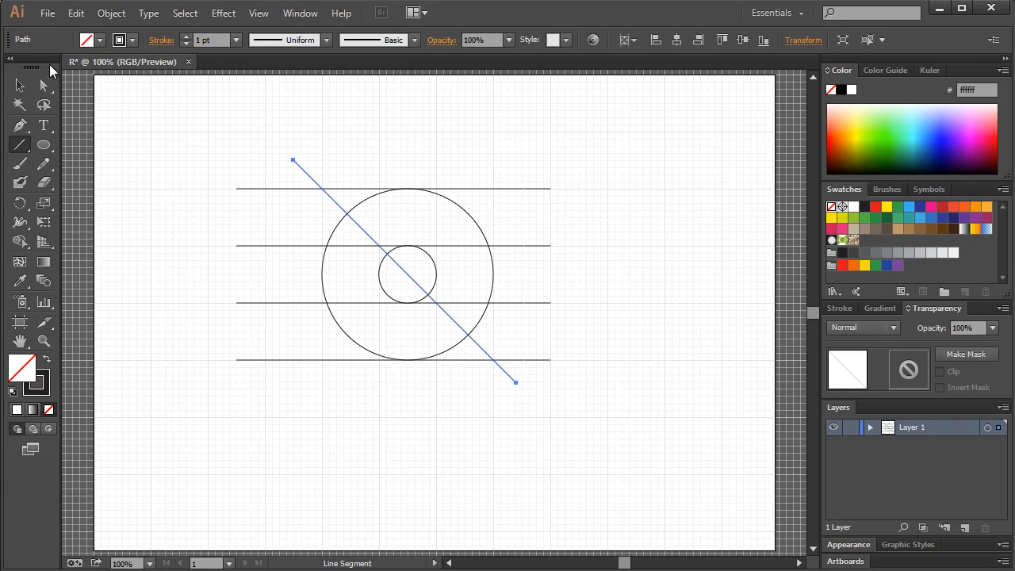
key(v)
click(191, 199)
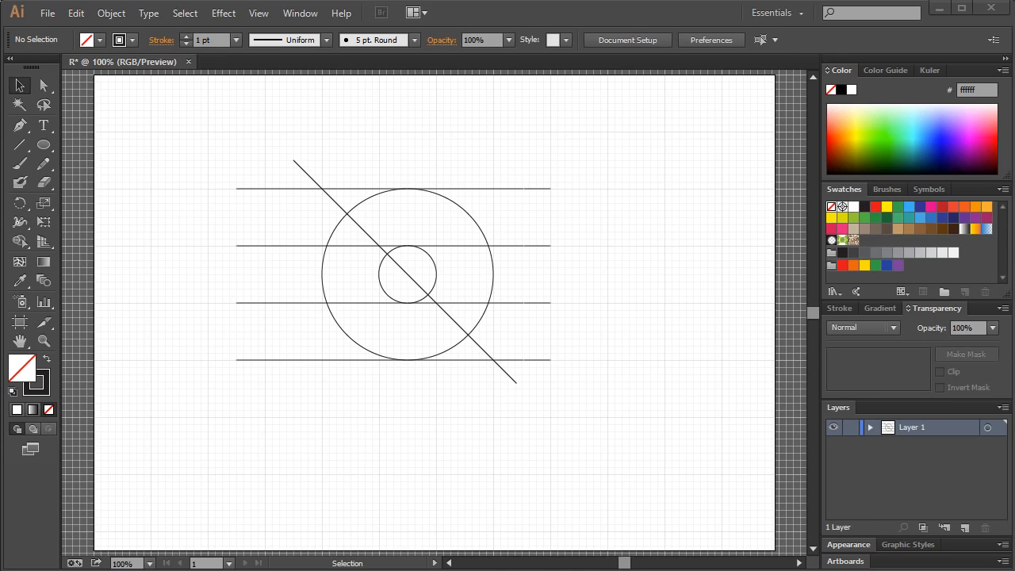
Move the diagonal line left by one major grid square.
click(403, 270)
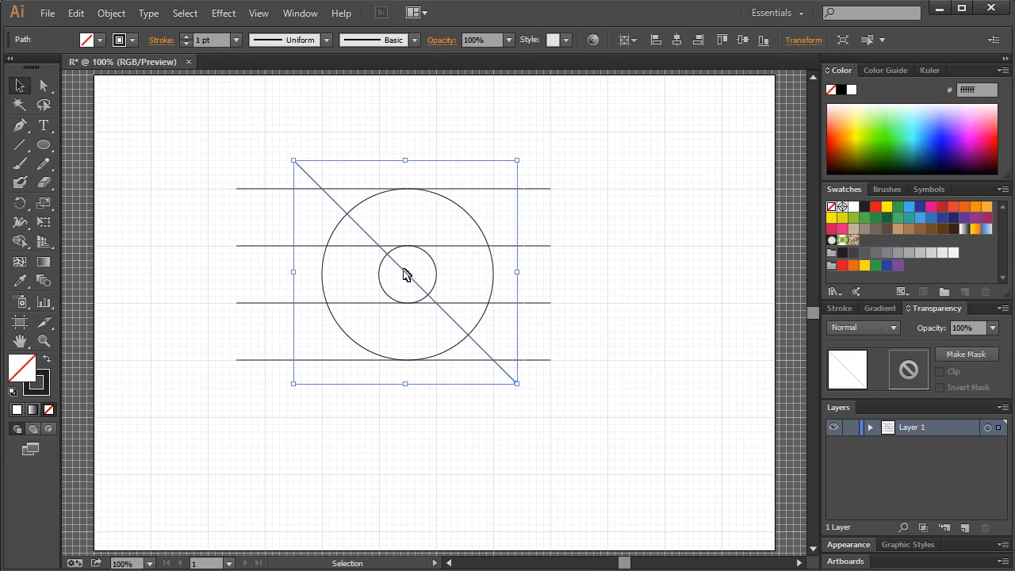
drag(403, 272, 351, 284)
click(474, 493)
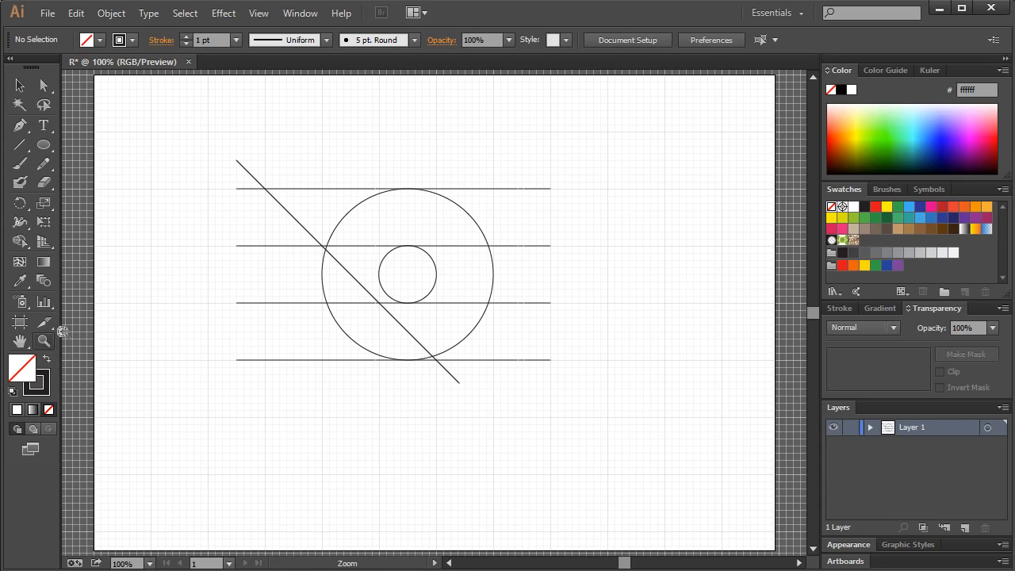
Check up close how the diagonal line crosses the other shapes and whether its upper end anchor sits on the grid.
drag(191, 147, 463, 349)
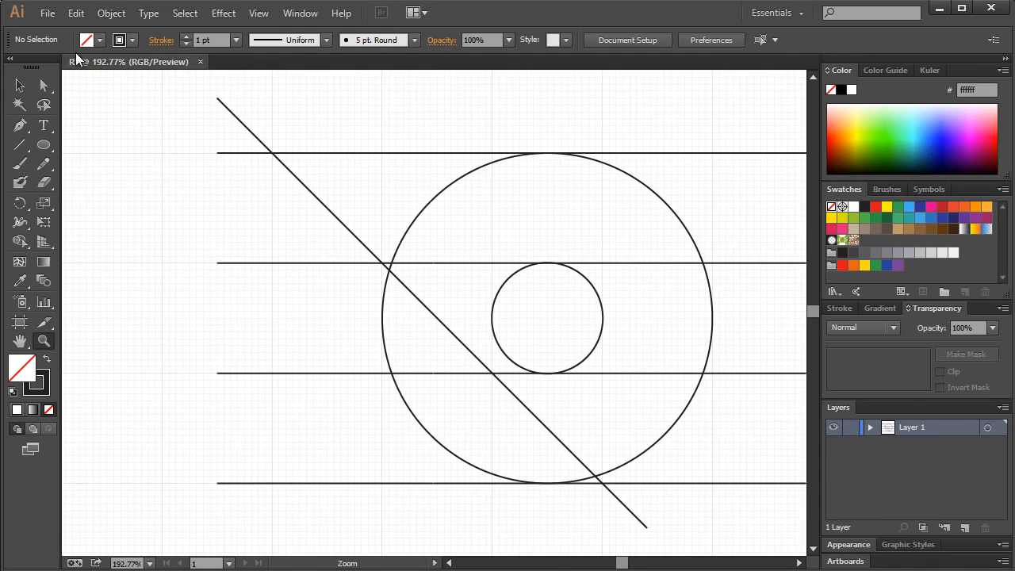
click(20, 85)
click(254, 139)
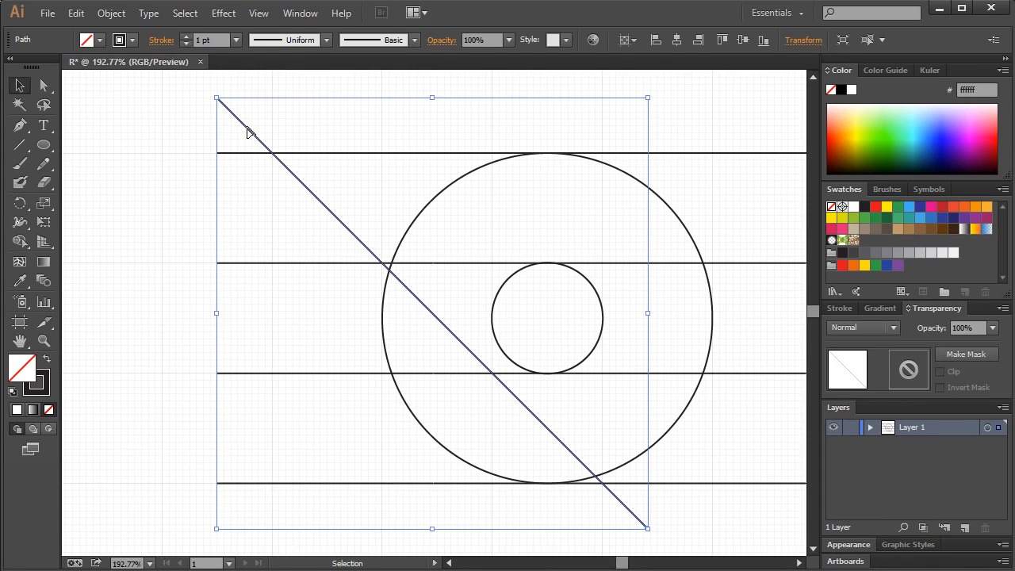
click(192, 111)
click(44, 341)
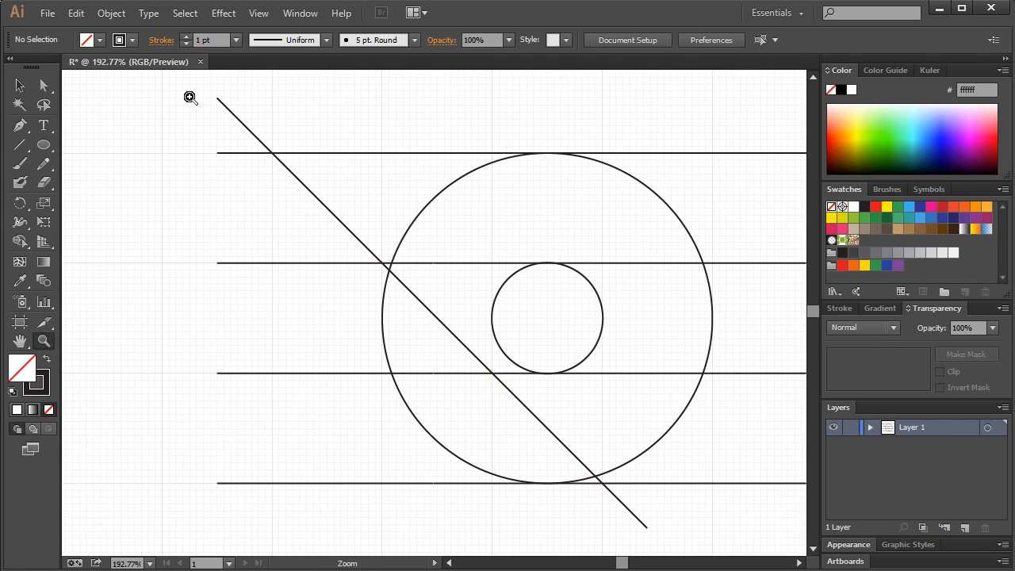
drag(189, 92, 257, 127)
click(44, 84)
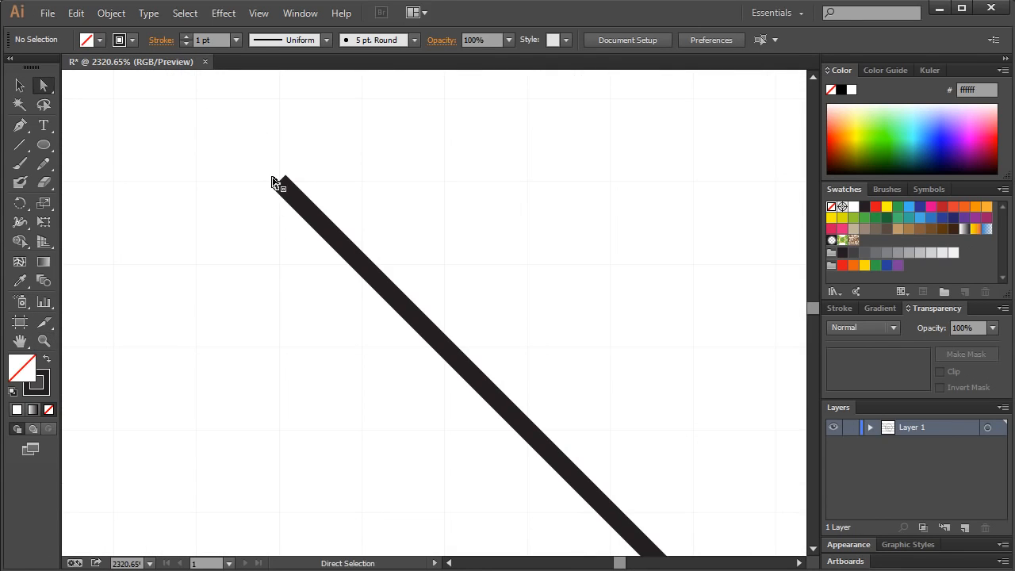
click(281, 187)
click(310, 191)
key(ctrl+1)
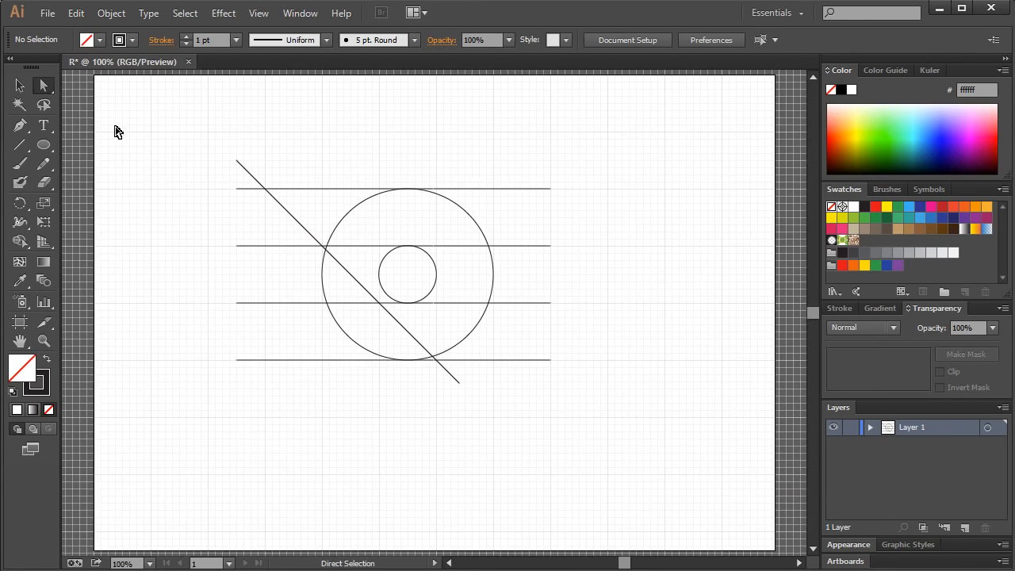
Select all the circles and lines and merge the regions forming the R's top, bowl and leg with the Shape Builder.
click(22, 85)
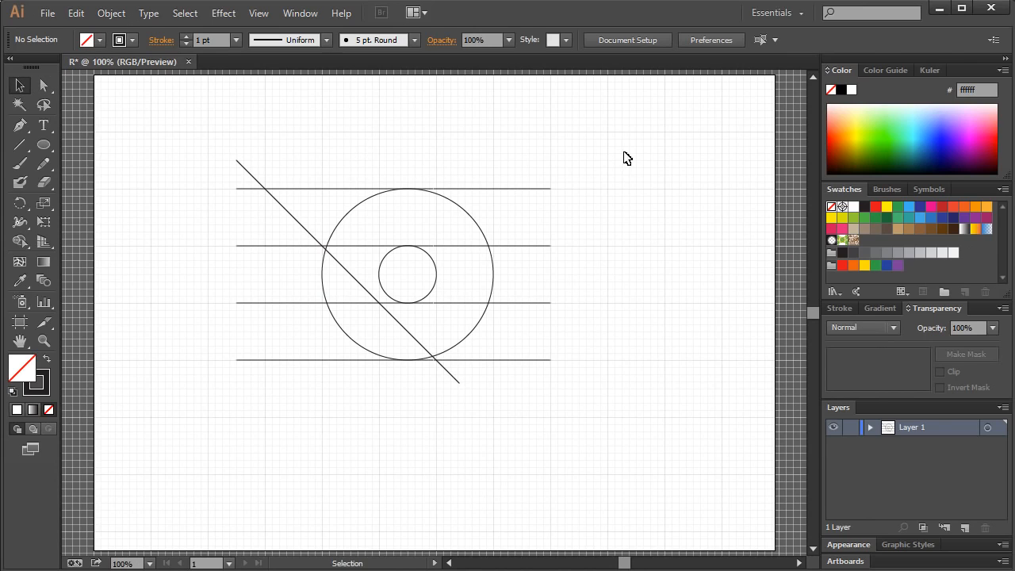
mouse_move(625, 153)
mouse_down()
mouse_move(349, 335)
mouse_move(235, 405)
mouse_move(215, 401)
mouse_up()
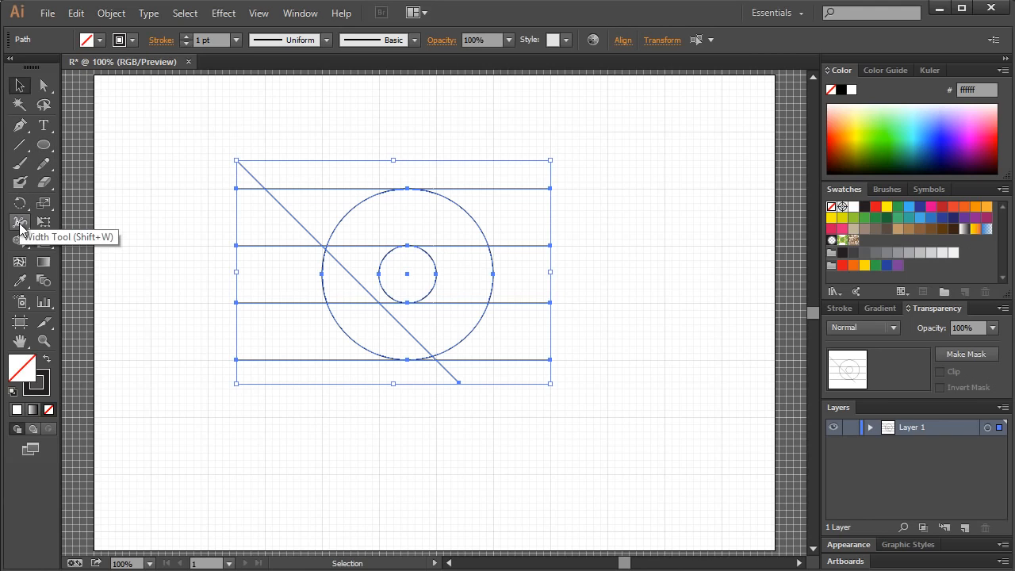
click(20, 241)
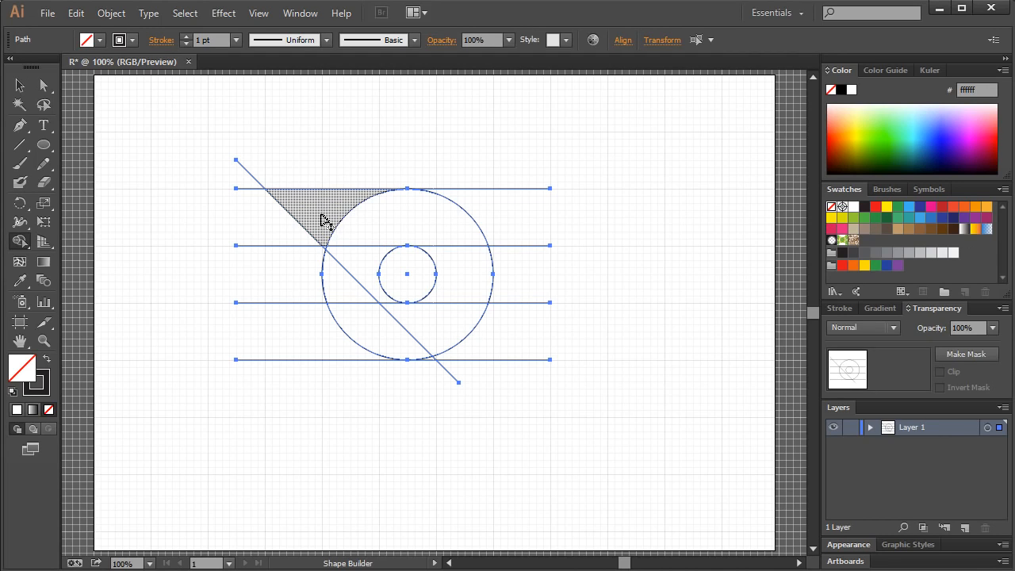
mouse_move(323, 213)
mouse_down()
mouse_move(449, 231)
mouse_move(469, 277)
mouse_move(465, 301)
mouse_move(432, 244)
mouse_move(444, 244)
mouse_move(458, 290)
mouse_move(447, 246)
mouse_move(435, 278)
mouse_move(401, 266)
mouse_move(412, 225)
mouse_move(438, 220)
mouse_move(343, 215)
mouse_move(419, 217)
mouse_move(458, 279)
mouse_move(459, 325)
mouse_up()
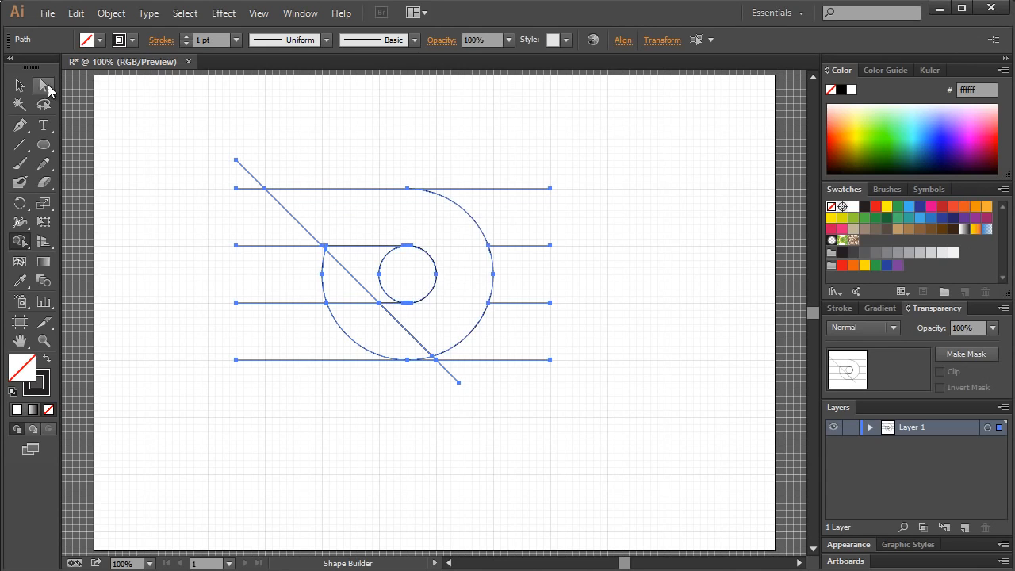
Duplicate the third horizontal line's left segment and the bottom line together, placing the copies about three major grid squares lower.
click(18, 87)
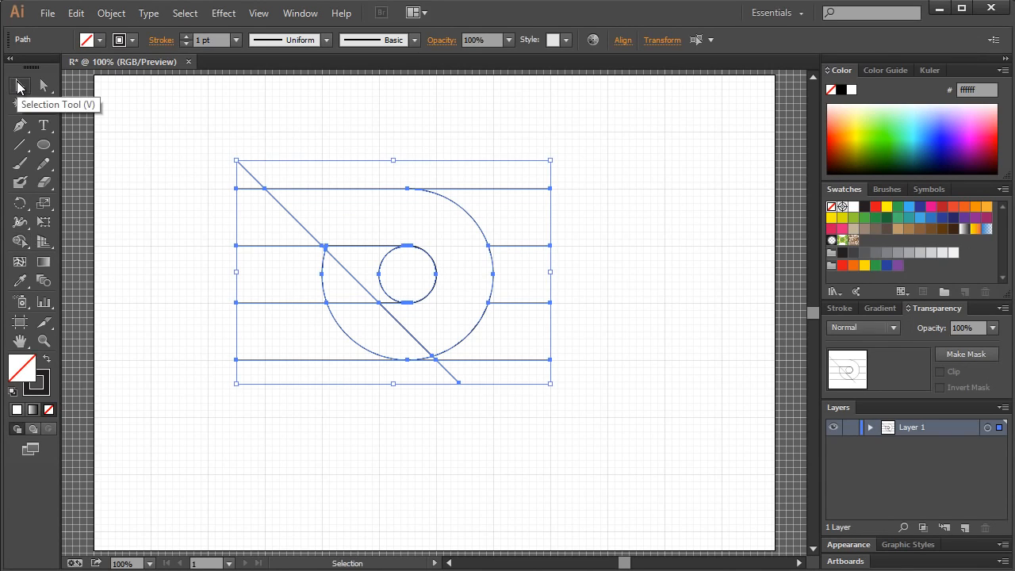
click(232, 122)
drag(222, 296, 278, 378)
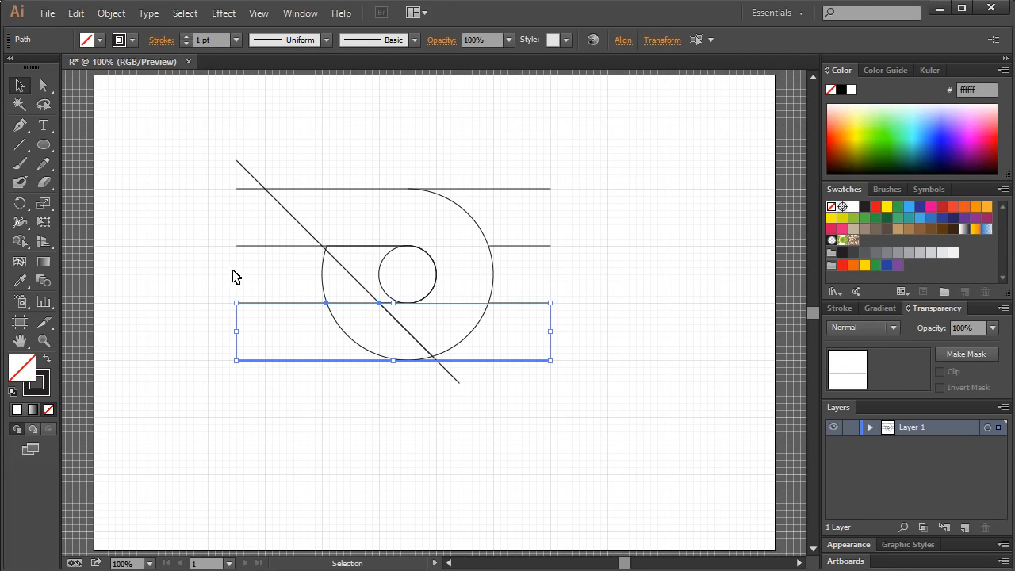
drag(200, 276, 301, 373)
drag(262, 292, 287, 468)
click(464, 384)
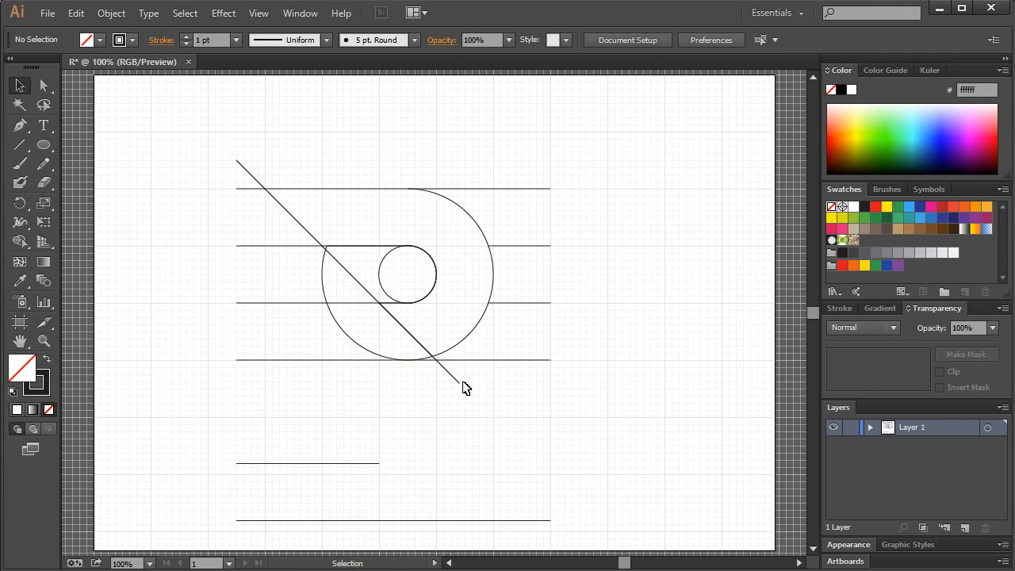
Delete the leftover line ends on both sides of the merged R shape, including the diagonal's upper end.
drag(209, 183, 251, 381)
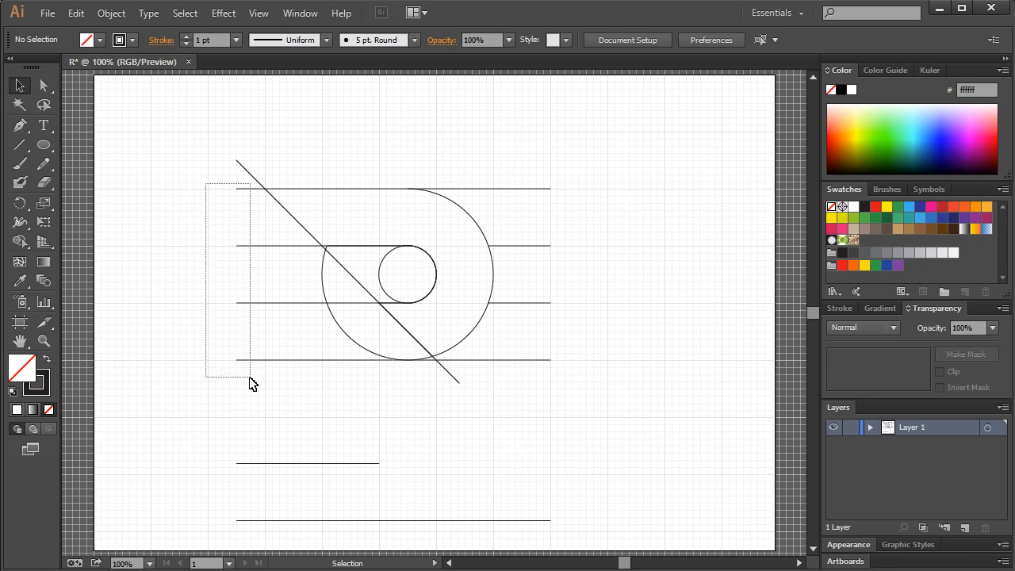
key(Delete)
drag(196, 139, 275, 173)
key(Delete)
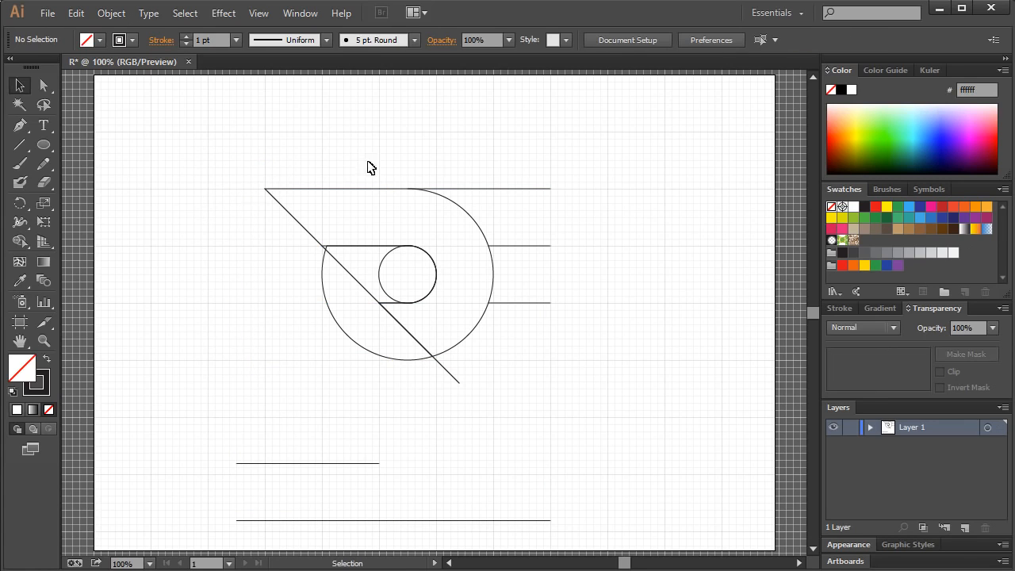
drag(545, 136, 532, 353)
key(Delete)
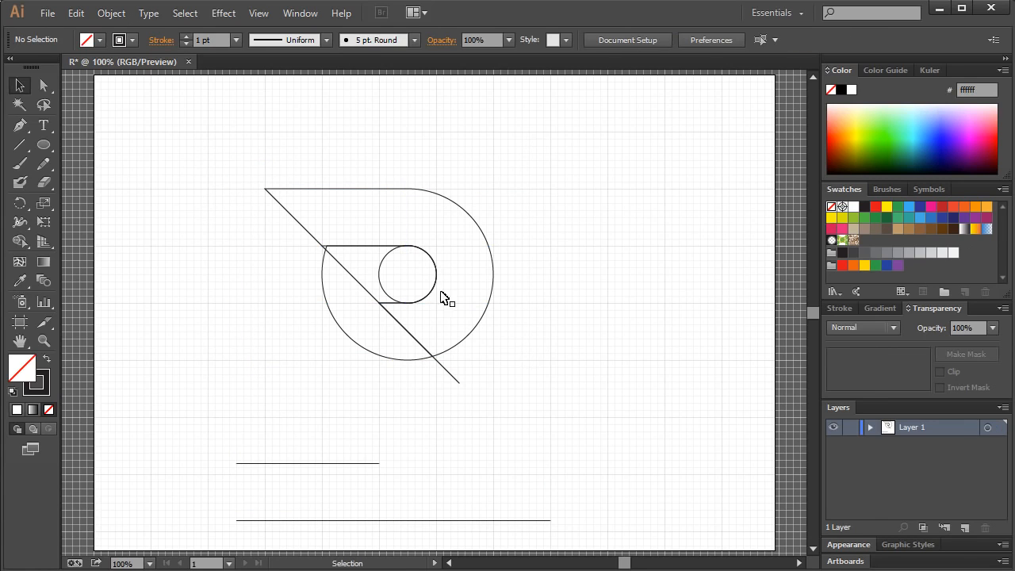
Delete the leftover circle pieces in the R's opening and the diagonal's stub below the bowl.
drag(402, 265, 295, 286)
key(Delete)
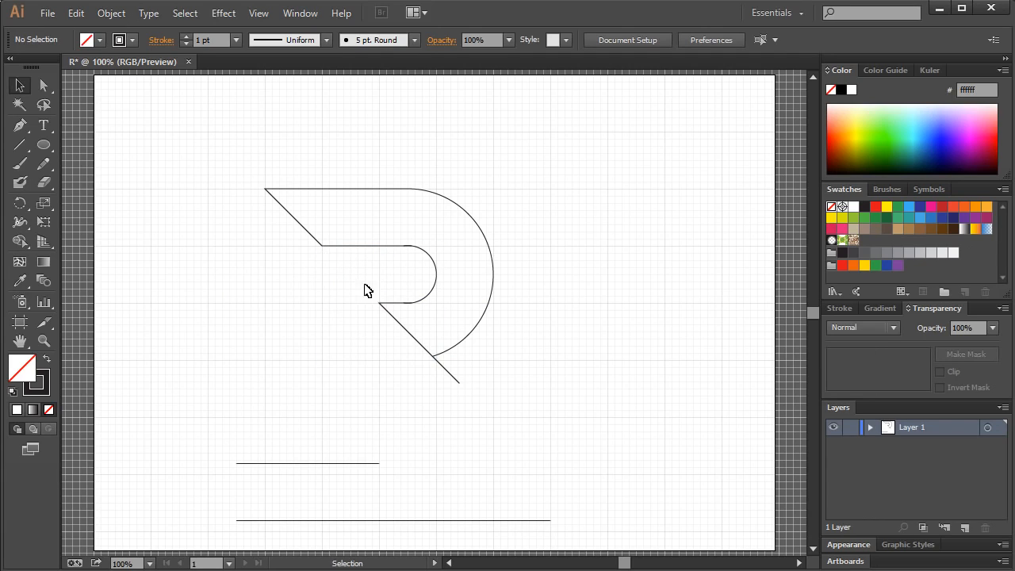
drag(489, 351, 455, 386)
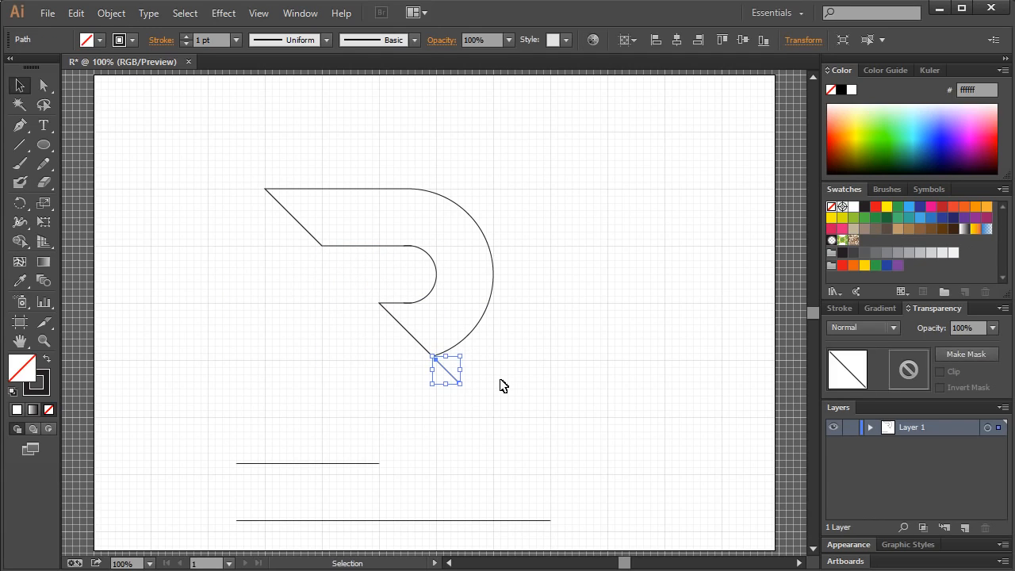
key(Delete)
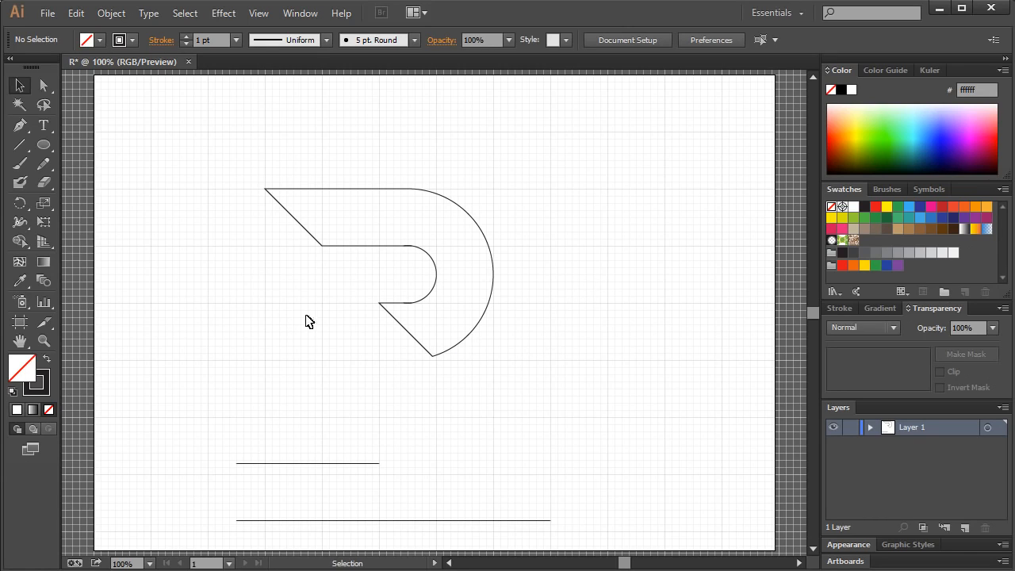
Rotate the two spare horizontal lines together parallel to the R's diagonal edge and place them below the bowl.
drag(213, 423, 299, 533)
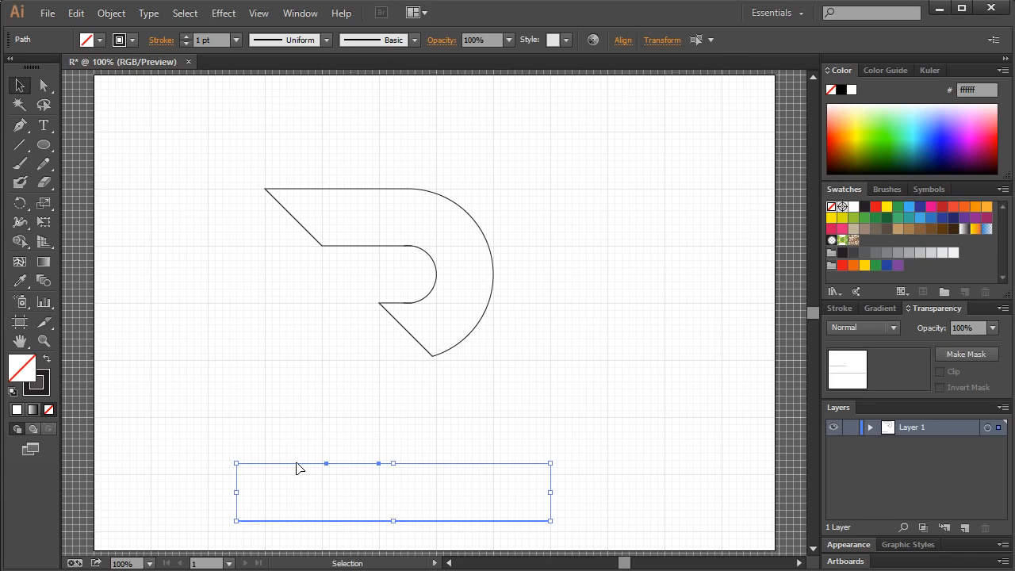
drag(296, 463, 306, 332)
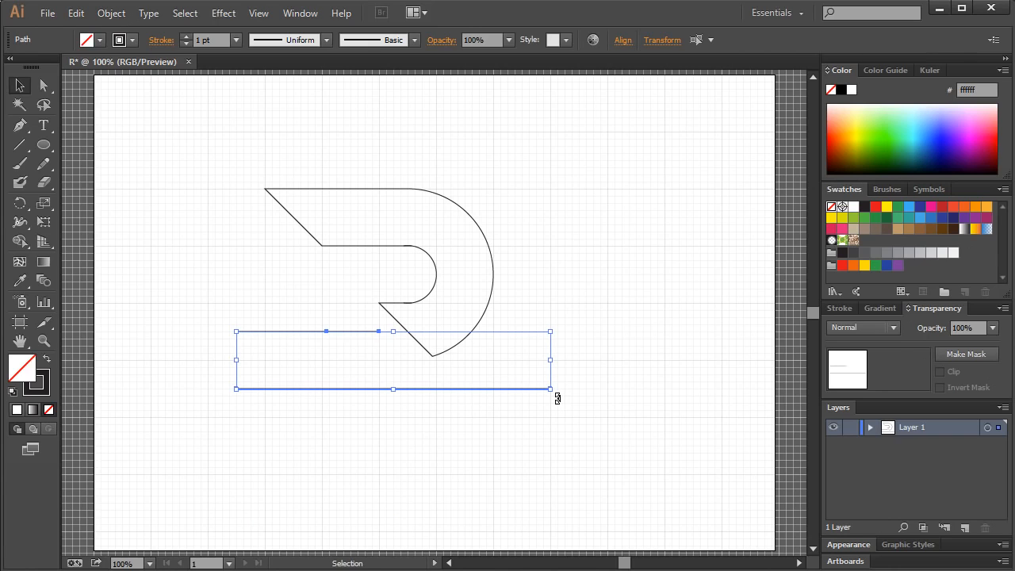
key(ctrl+shift+b)
drag(556, 451, 514, 515)
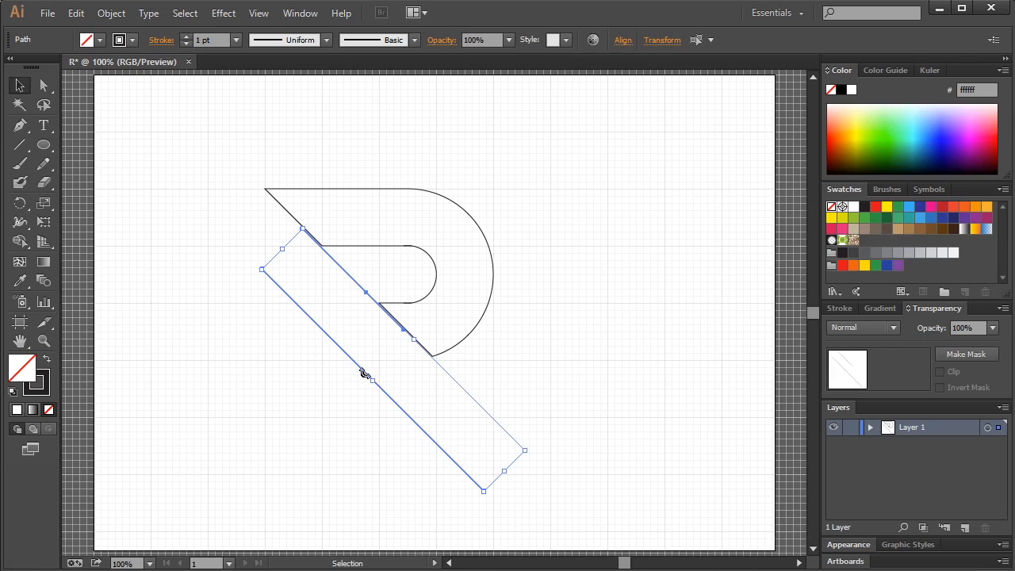
drag(358, 372, 361, 464)
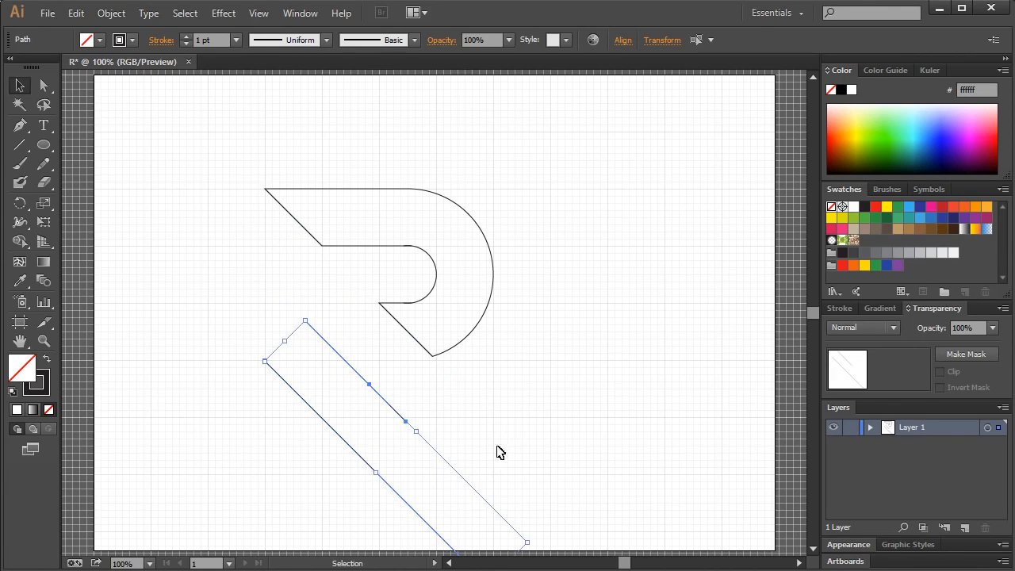
click(310, 350)
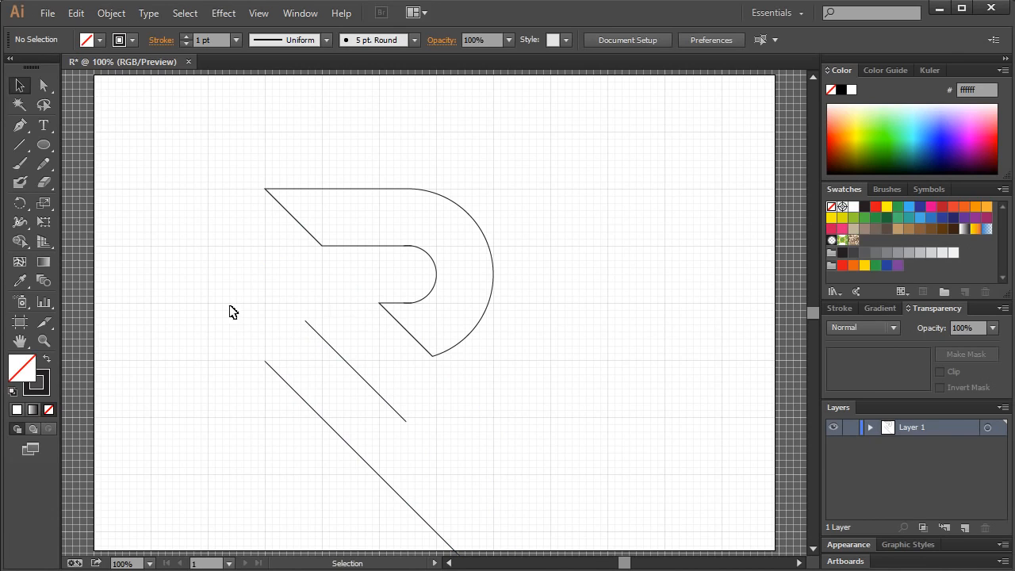
Move both diagonal lines horizontally to the right, closer to the bowl's diagonal edge.
drag(216, 306, 359, 410)
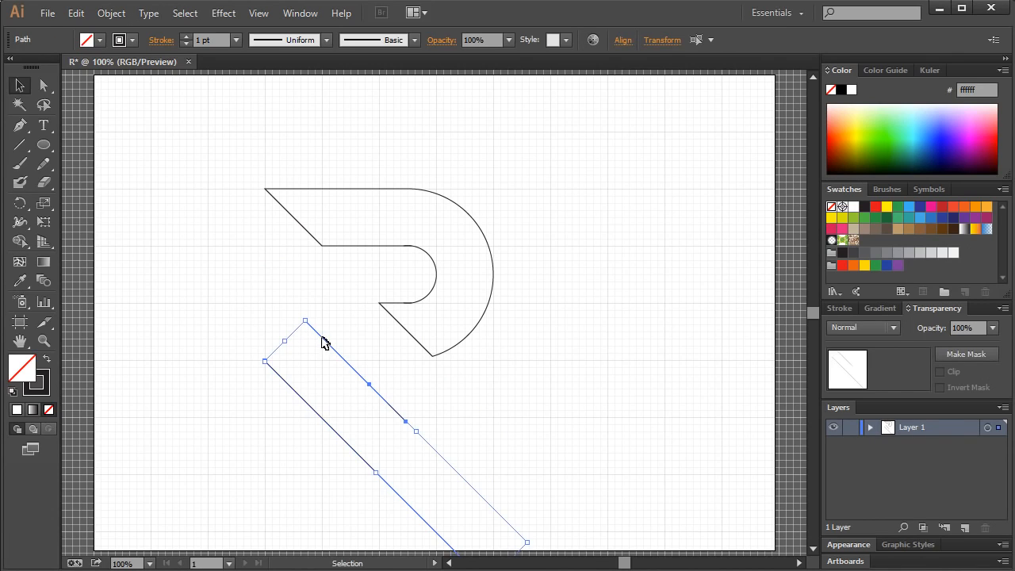
drag(325, 343, 361, 343)
click(360, 297)
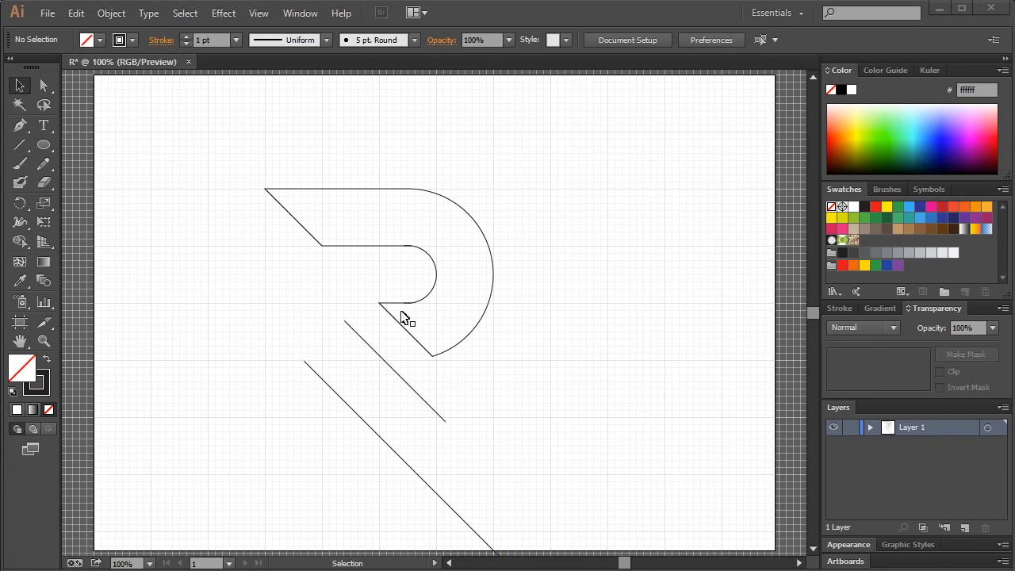
Extend the longer diagonal line's upper end to the level of the bowl opening's lower edge.
click(312, 370)
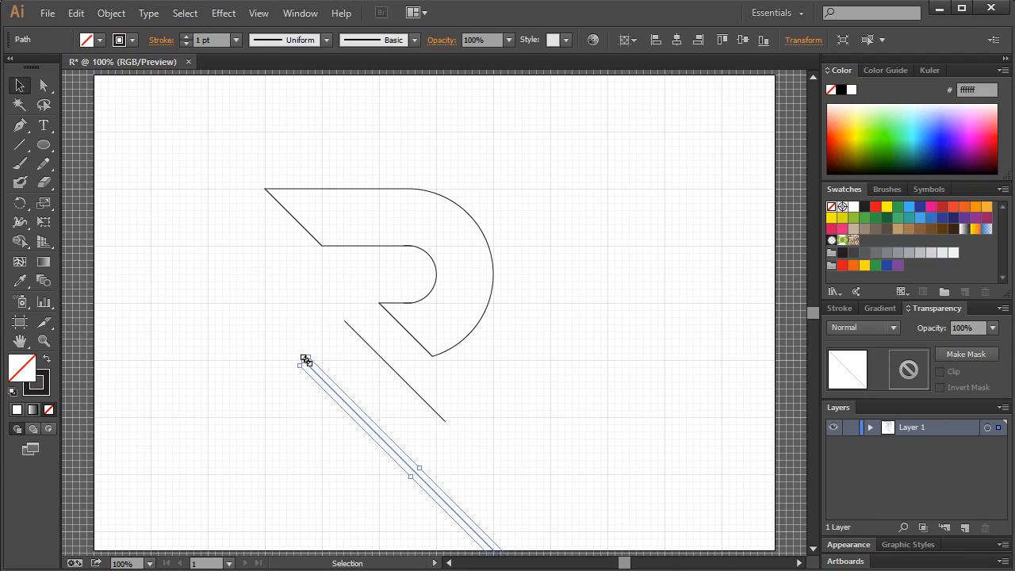
drag(306, 360, 256, 297)
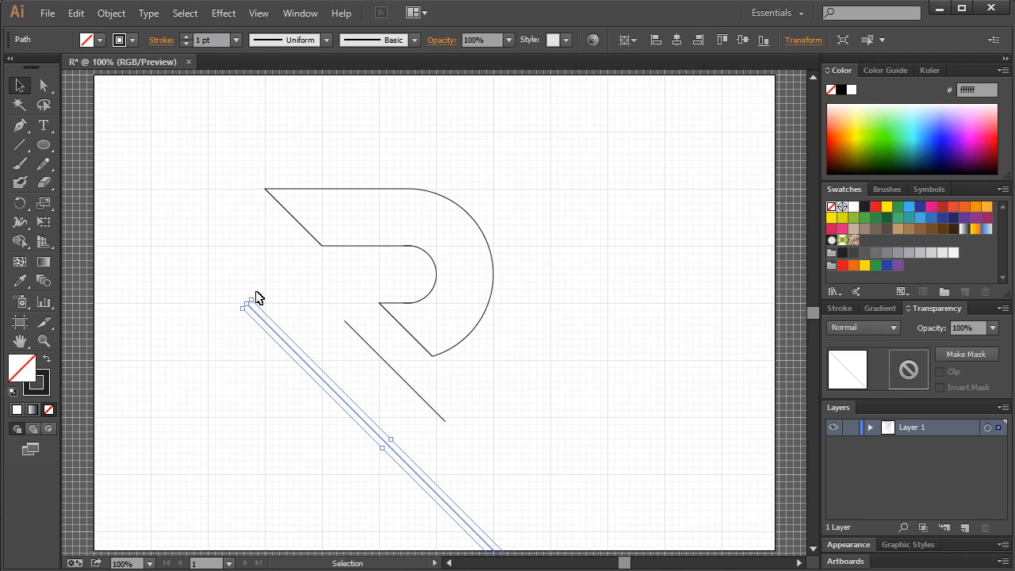
click(266, 284)
Move both diagonals right so the longer one's upper end lines up beneath the R's upper-left corner.
click(270, 332)
shift+click(359, 336)
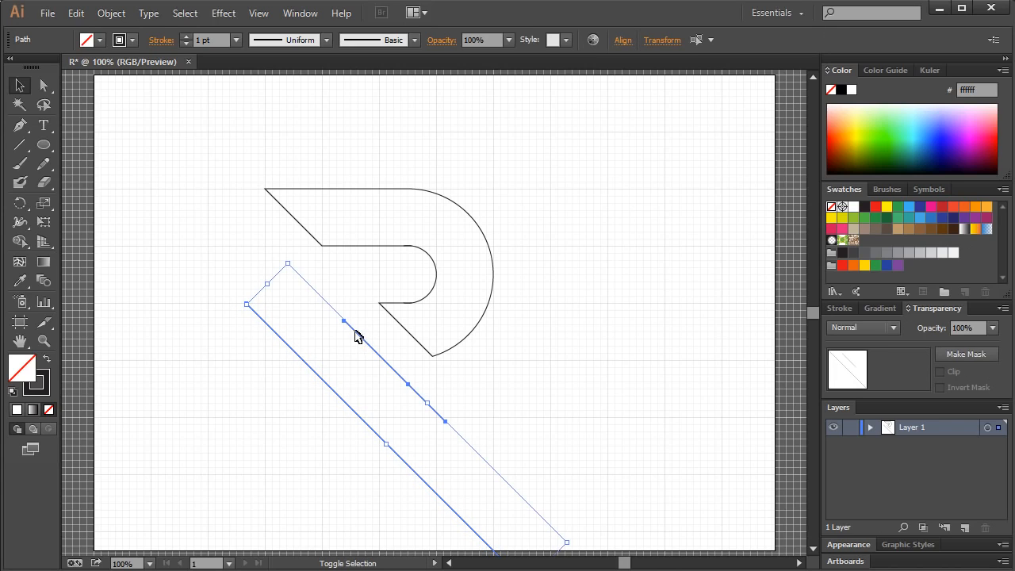
drag(355, 337, 373, 335)
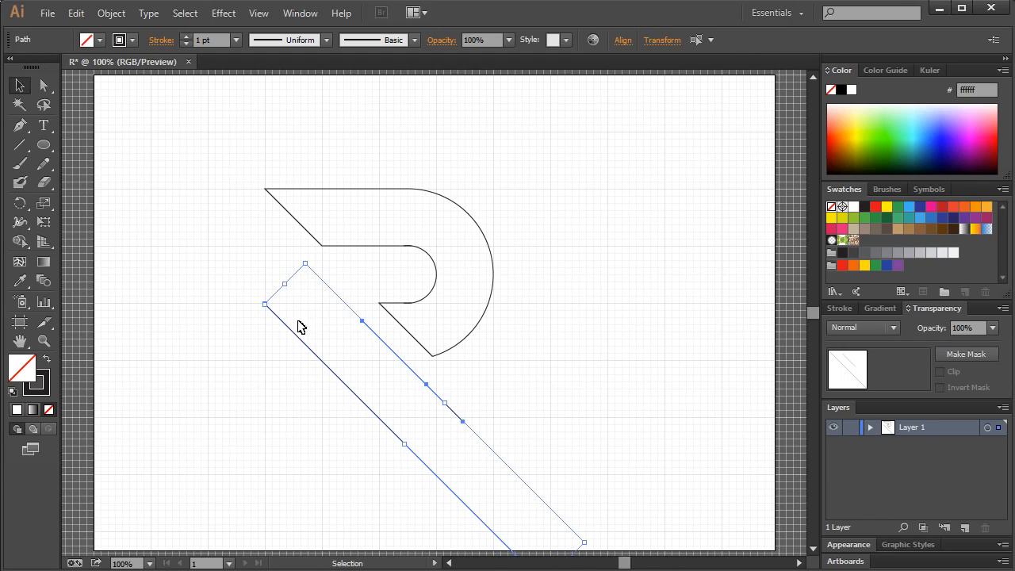
click(352, 290)
Extend the shorter diagonal line's upper end to the same level as the longer one's.
click(360, 319)
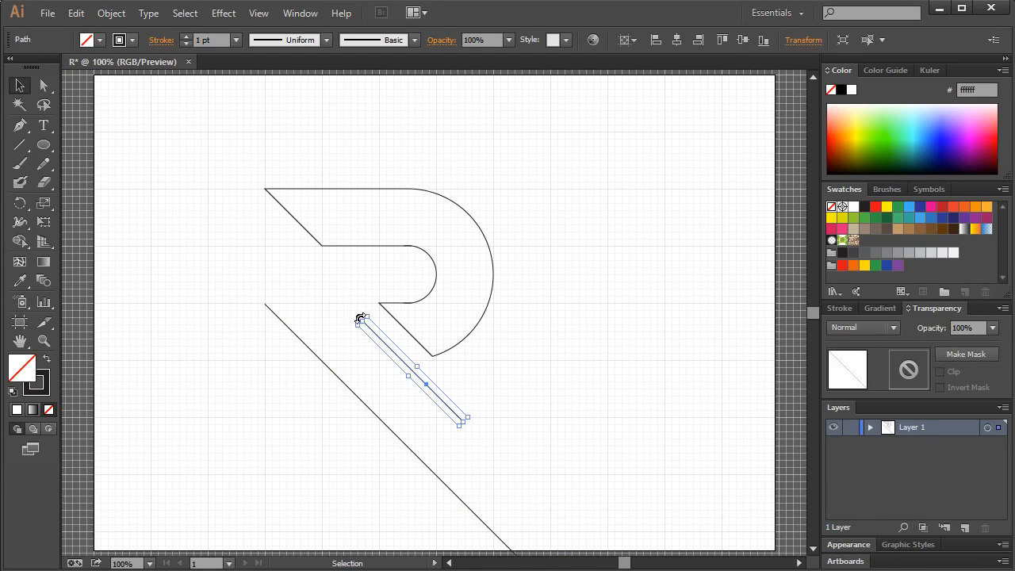
drag(363, 321, 340, 307)
click(315, 284)
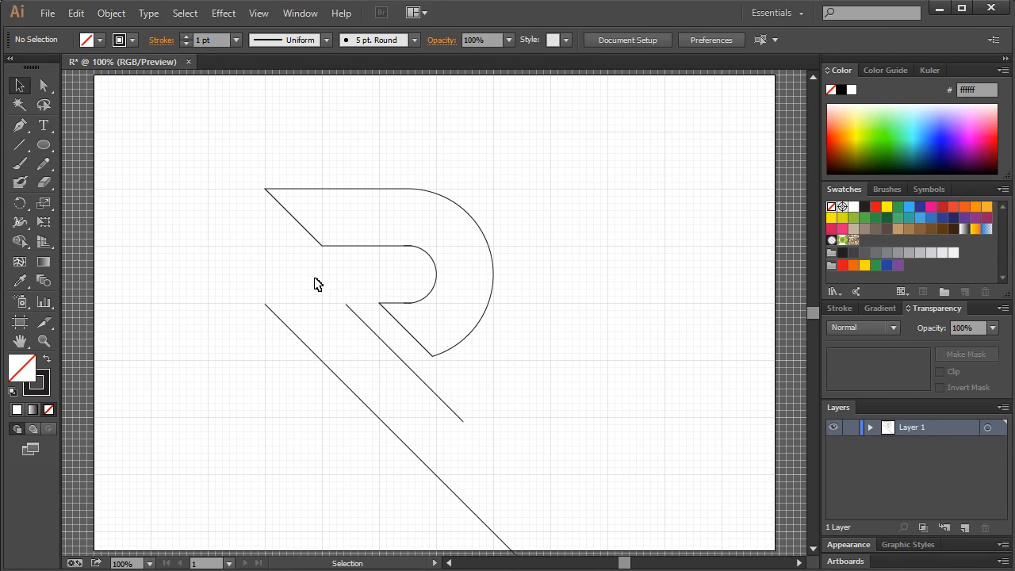
Extend both diagonal lines together slightly beyond the level of the bowl opening's lower edge.
click(351, 309)
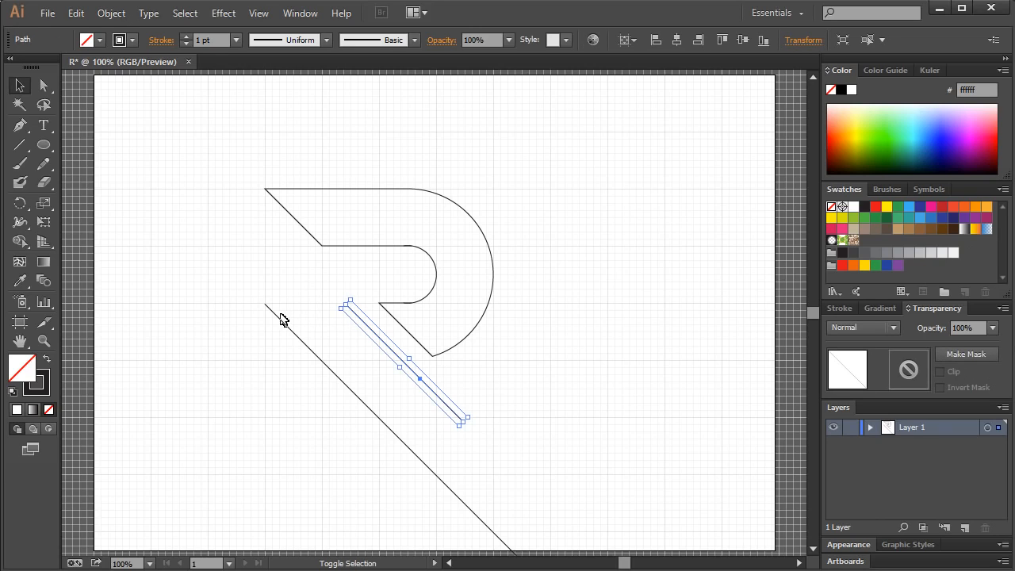
shift+click(279, 319)
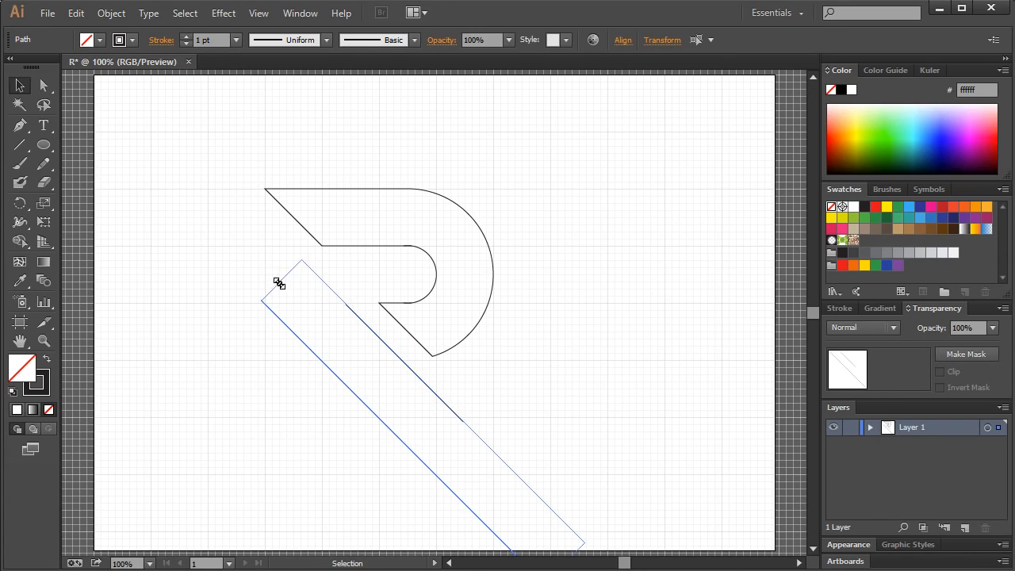
click(256, 333)
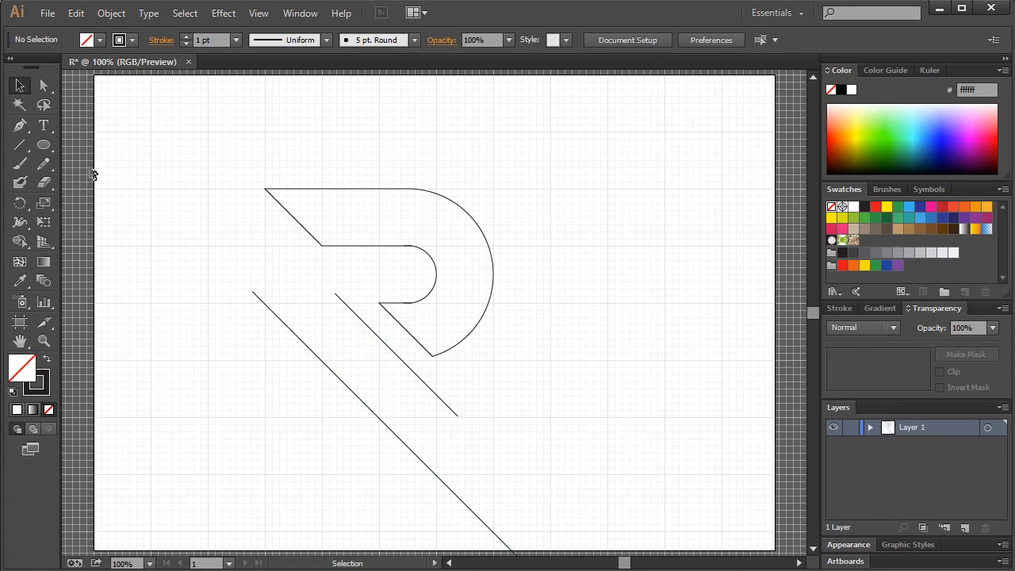
Draw a horizontal line across the diagonals' upper ends and place a copy about two major grid squares lower across both diagonals.
click(19, 144)
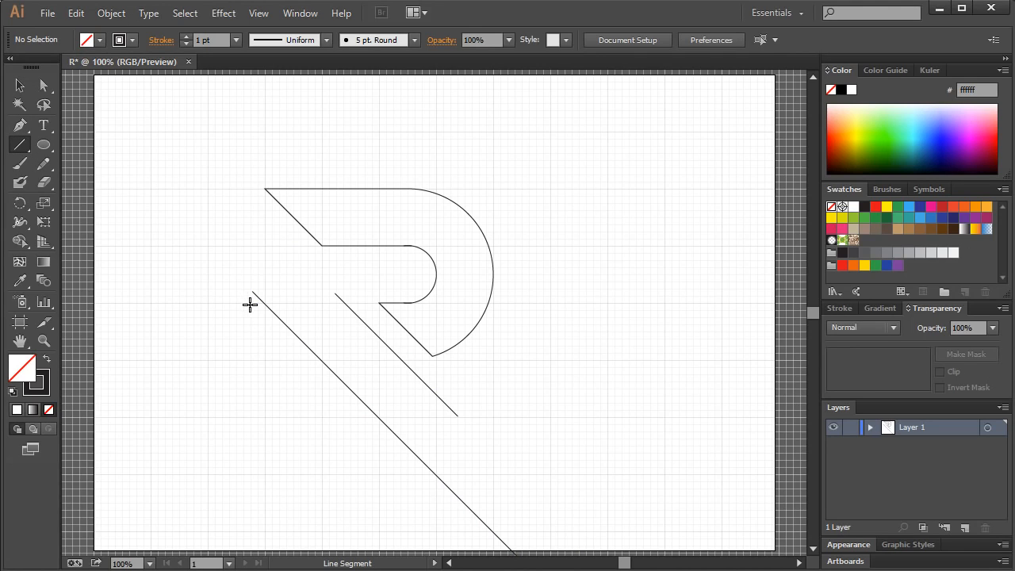
drag(247, 303, 362, 302)
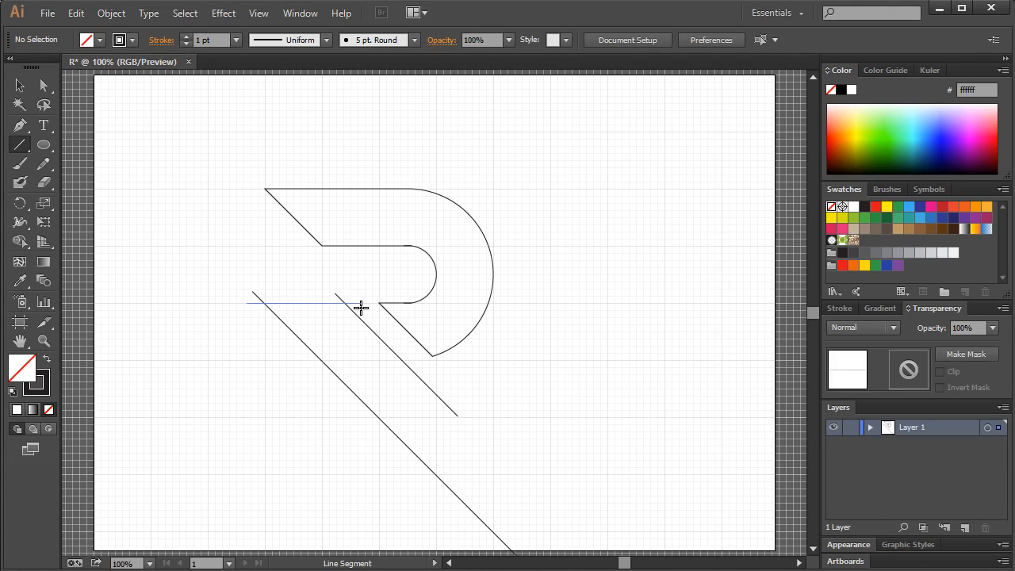
key(v)
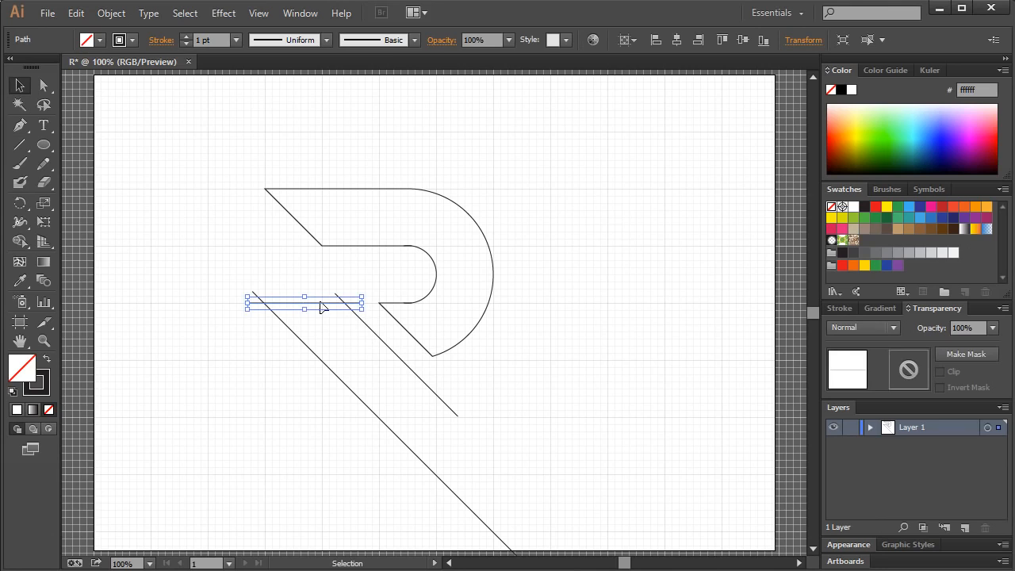
drag(325, 307, 441, 423)
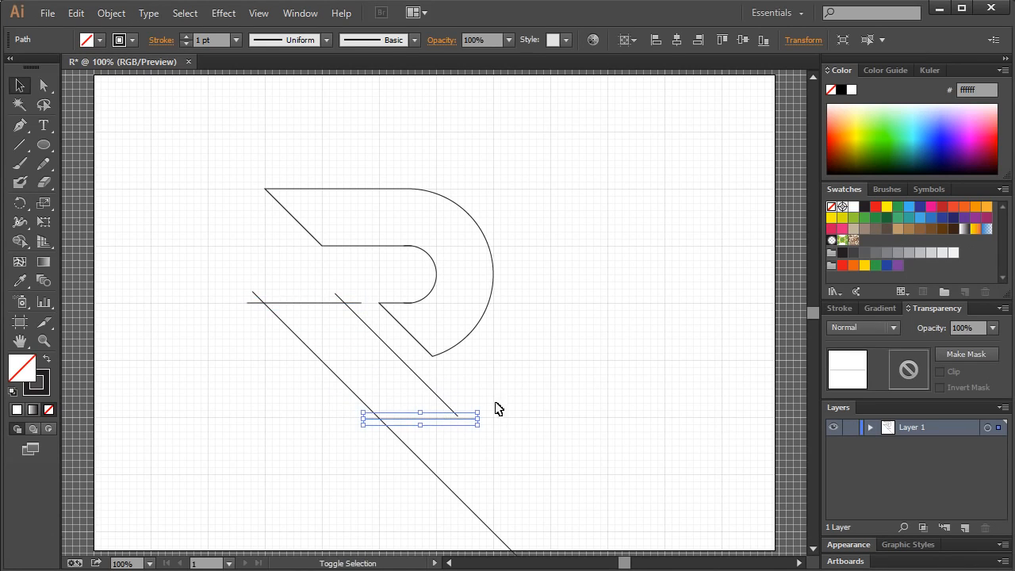
Extend the shorter diagonal's lower end past the lower horizontal line.
click(508, 404)
click(458, 414)
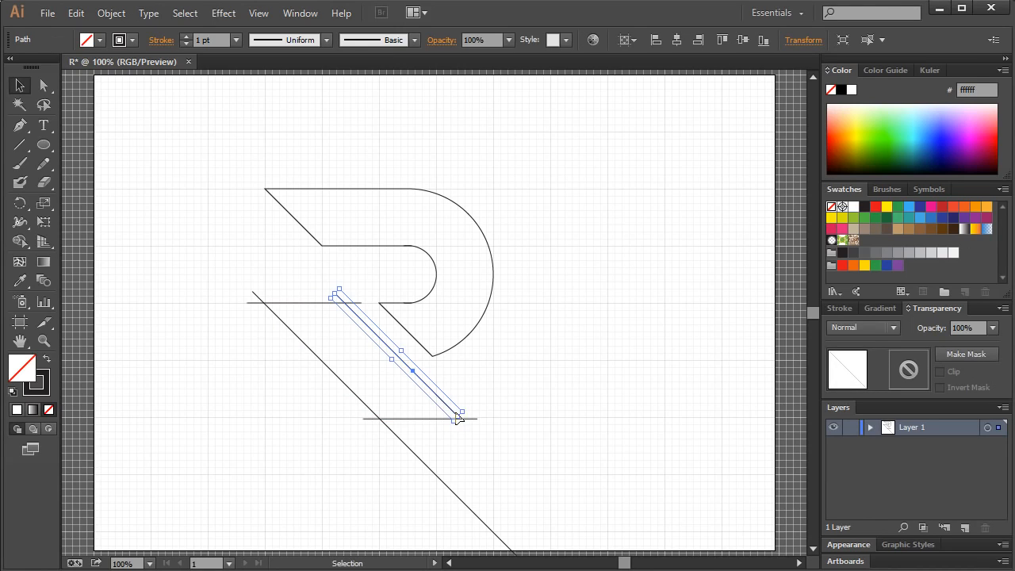
drag(457, 414, 476, 434)
click(539, 429)
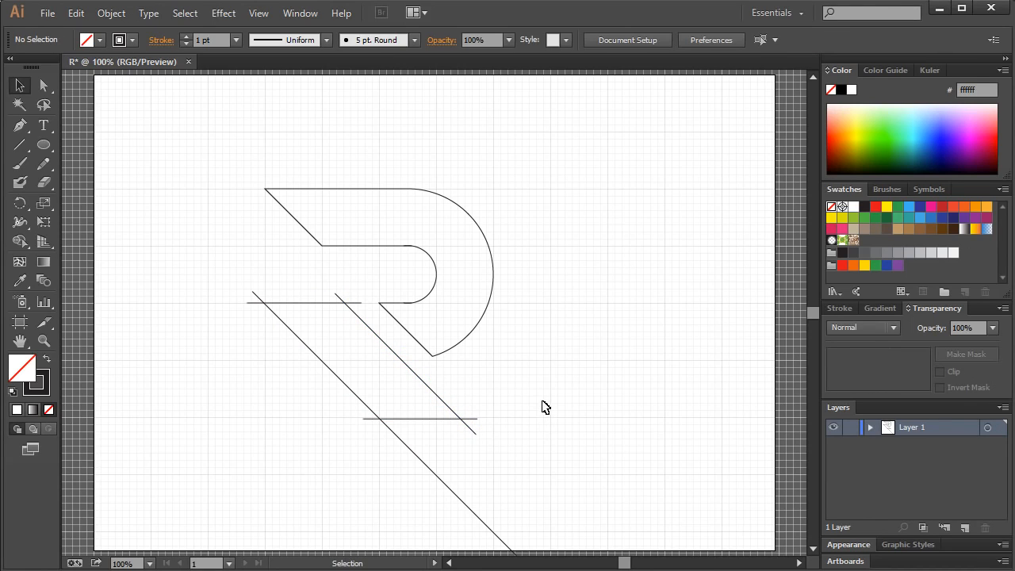
Select both diagonals and both short horizontal lines and form the enclosed parallelogram with the Shape Builder.
click(20, 241)
key(v)
drag(226, 268, 420, 408)
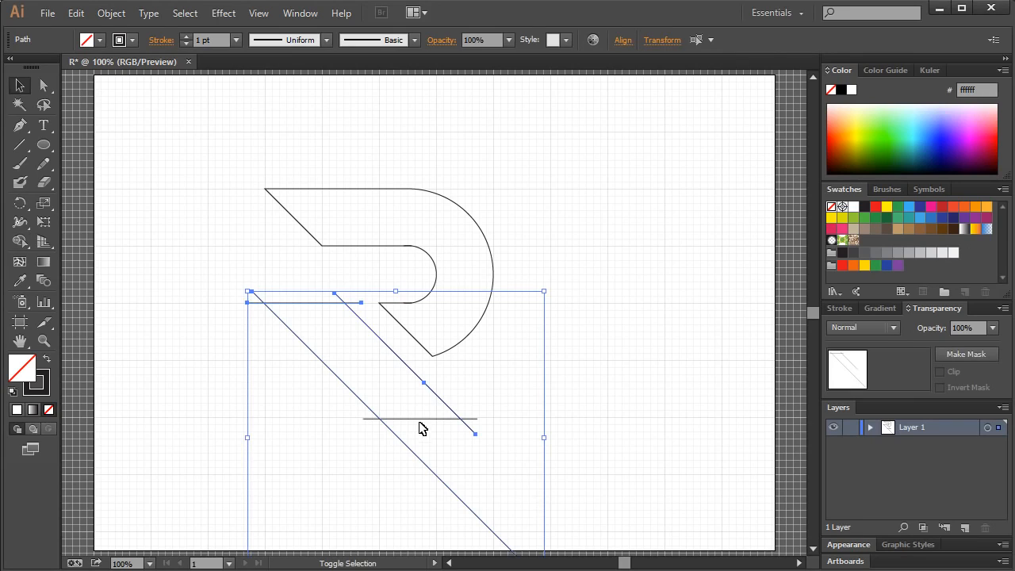
shift+click(429, 419)
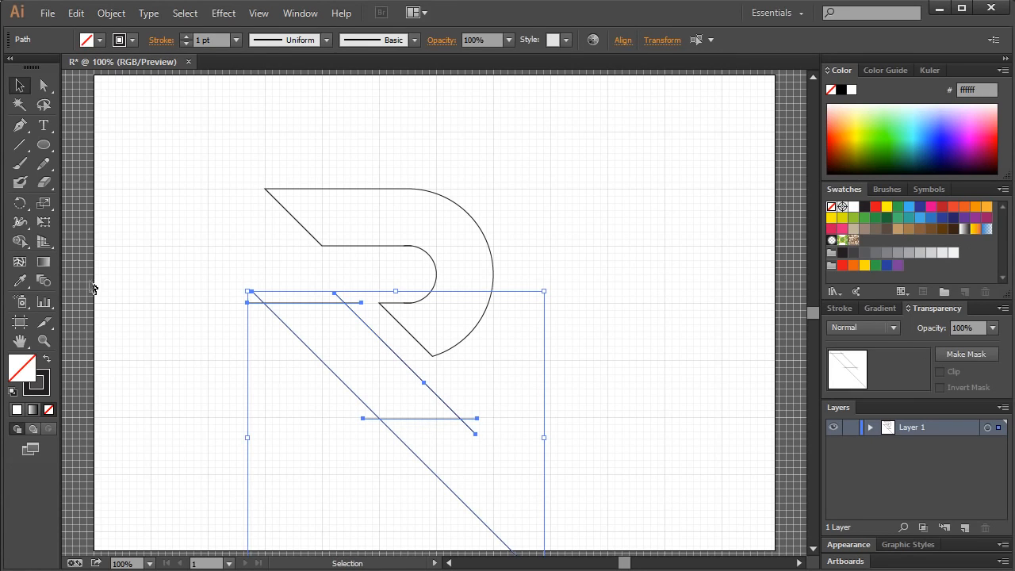
click(21, 242)
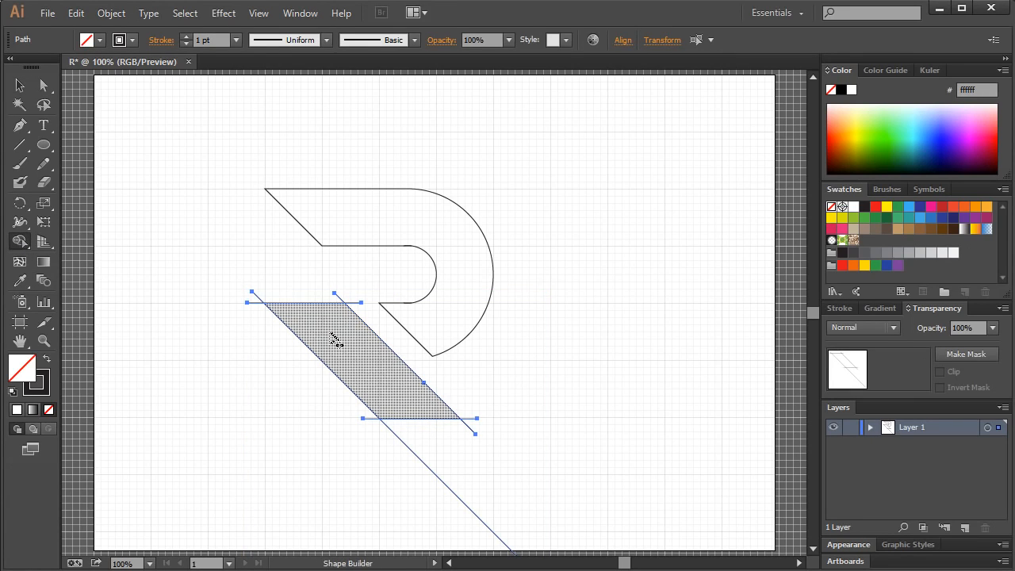
Delete the leftover line ends around the parallelogram's top edge.
click(20, 85)
click(340, 247)
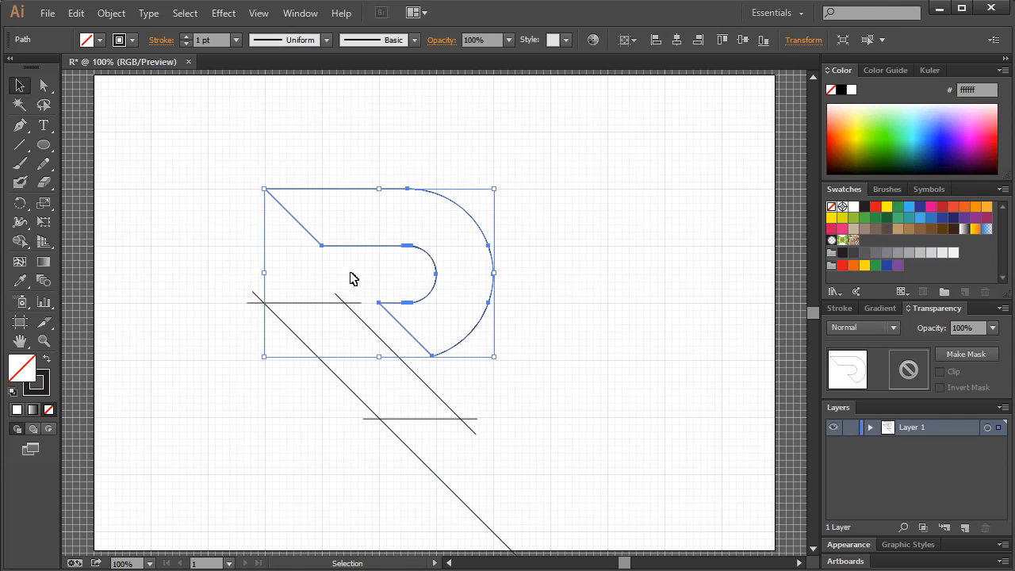
click(358, 289)
drag(346, 289, 240, 304)
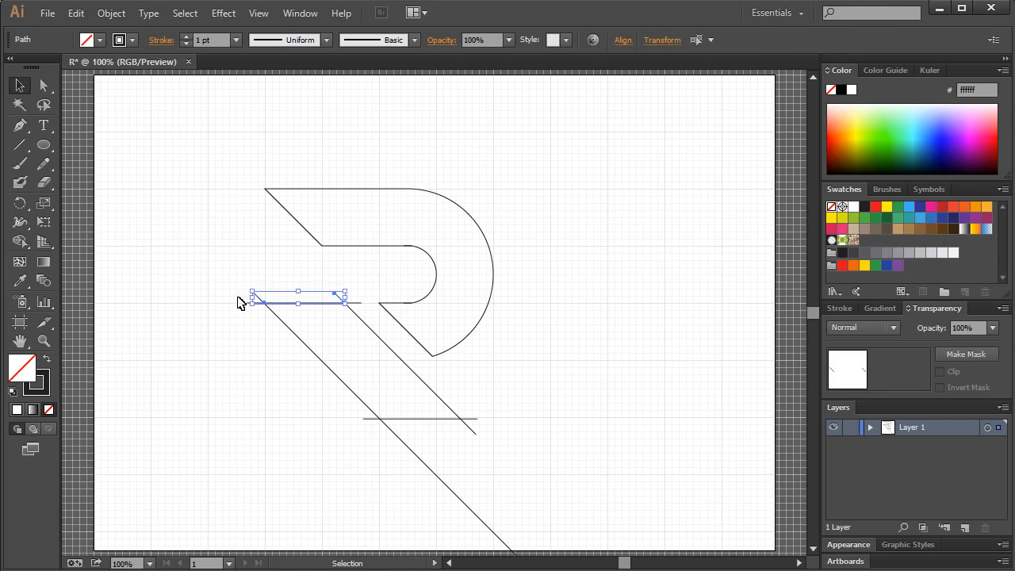
click(245, 309)
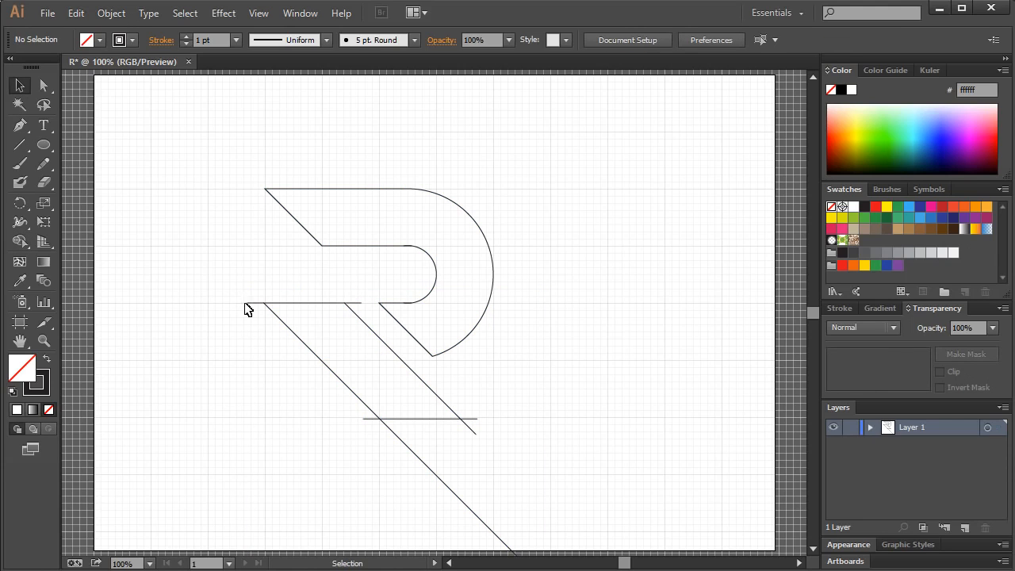
click(352, 298)
key(Delete)
Delete the leftover line ends at the parallelogram's lower right and the long diagonal's tail below it.
click(478, 421)
click(490, 423)
drag(498, 440, 354, 431)
key(Delete)
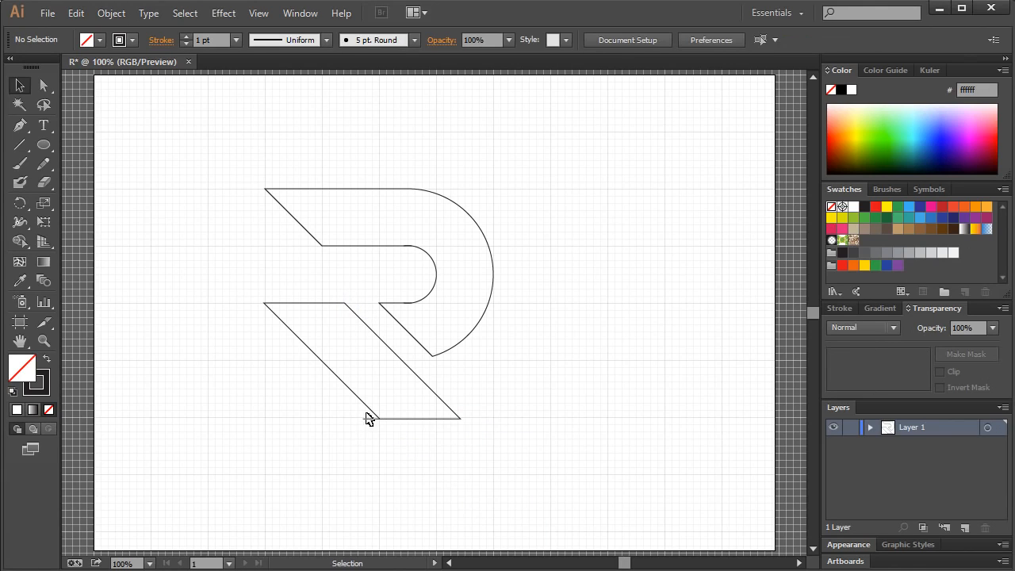
Delete the leftover line stub at the leg's lower left corner and remove the stroke from all the letter's paths.
click(371, 419)
key(Delete)
drag(199, 152, 519, 482)
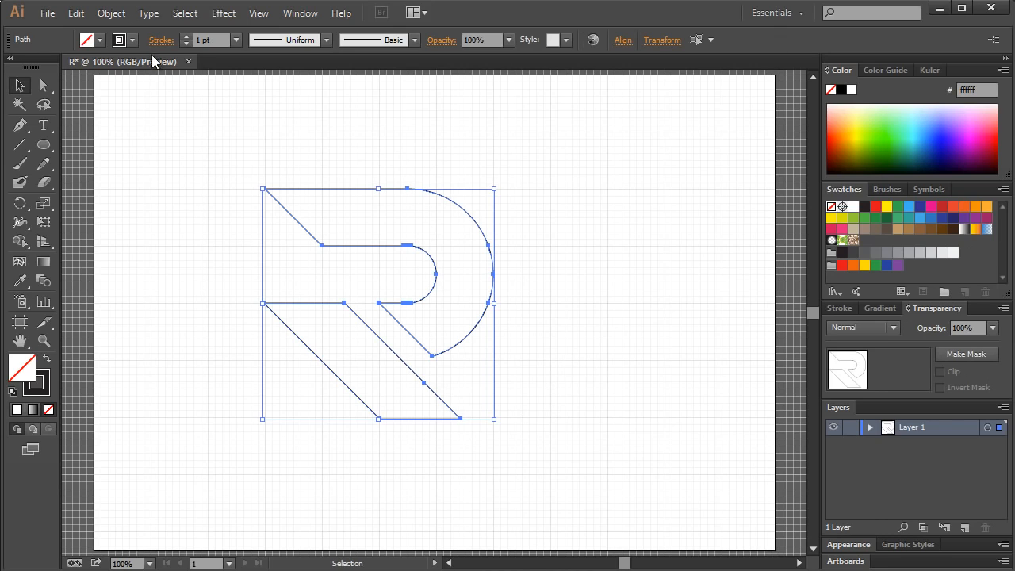
click(132, 39)
click(2, 66)
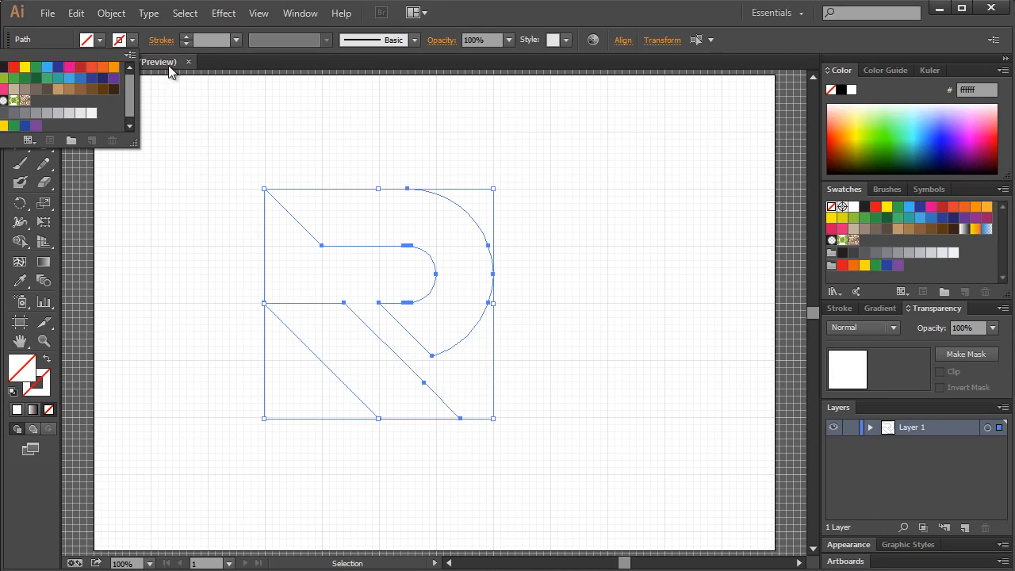
click(4, 77)
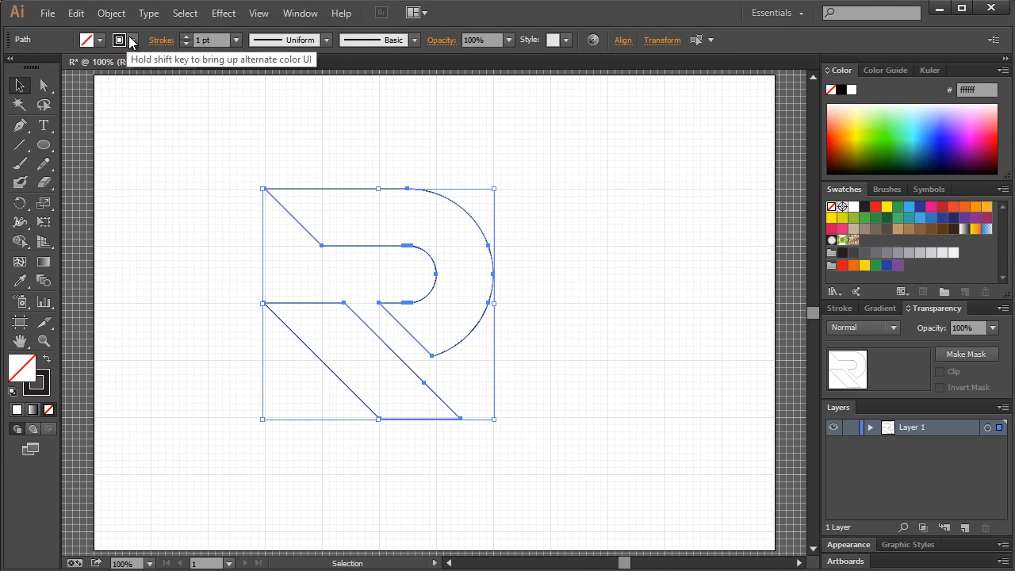
click(120, 41)
click(3, 67)
Fill the R's bowl and diagonal leg with the black swatch.
click(90, 43)
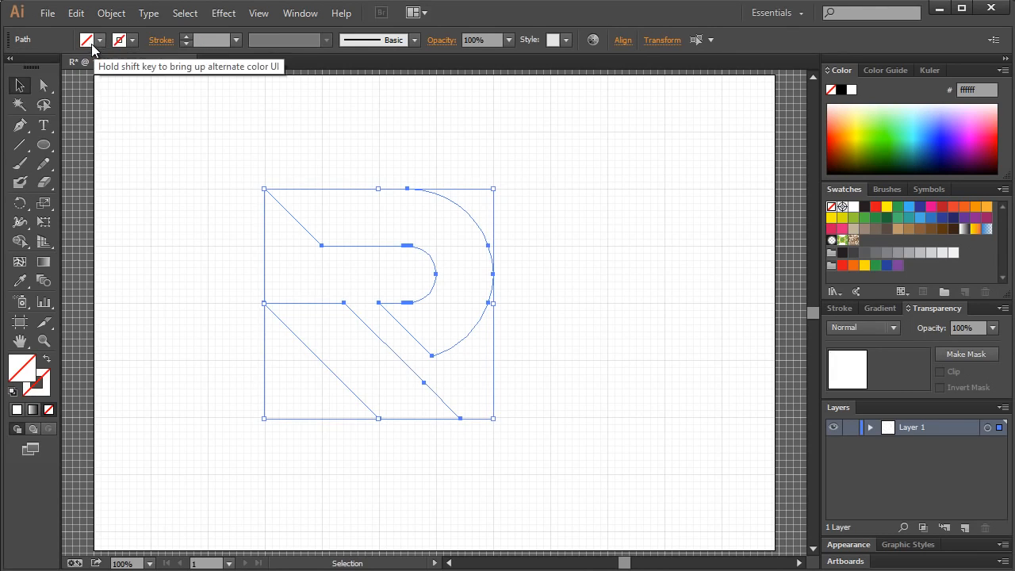
click(90, 43)
click(2, 67)
click(527, 273)
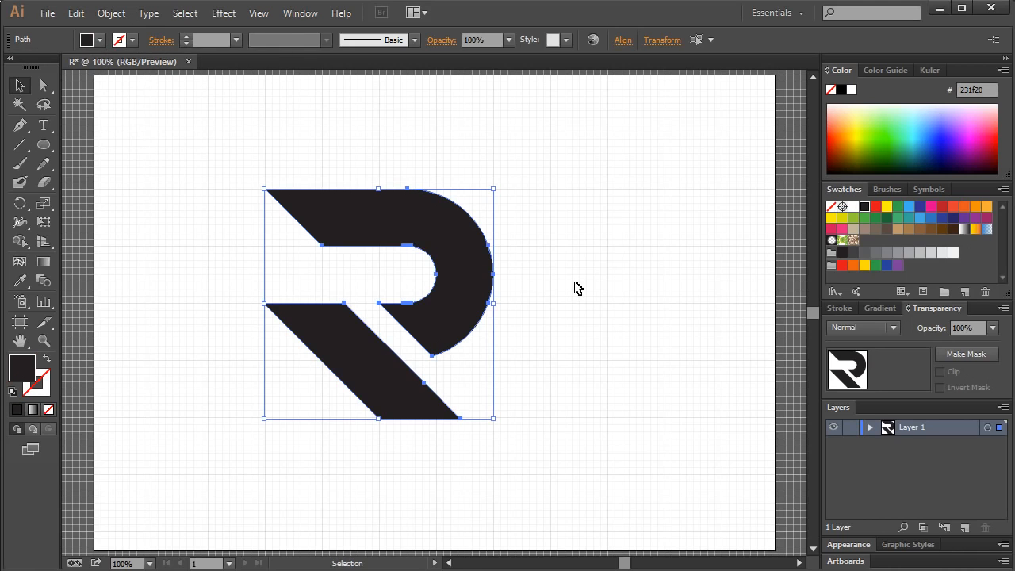
click(586, 291)
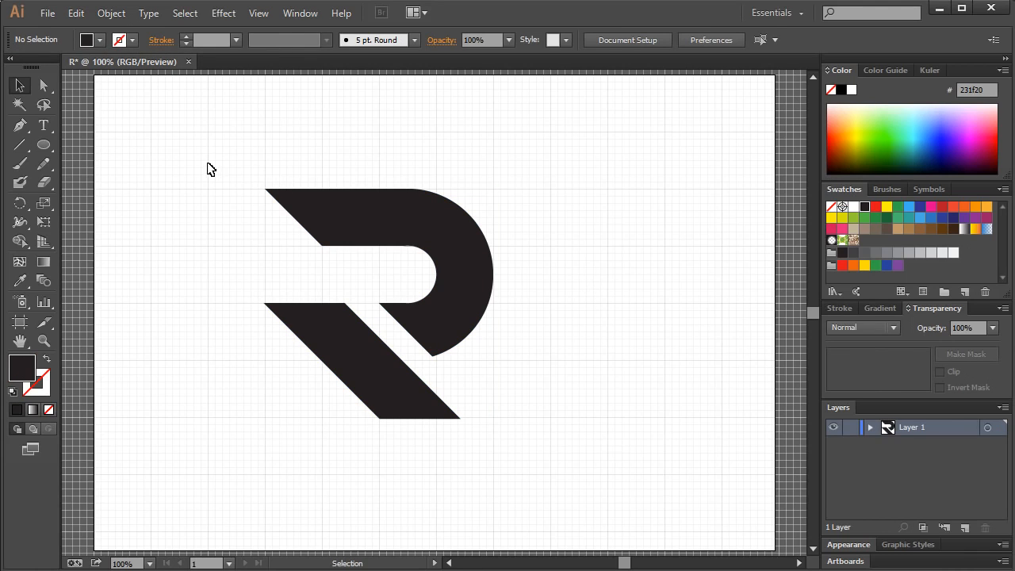
Unite the R's bowl and leg with the Pathfinder.
drag(210, 169, 593, 447)
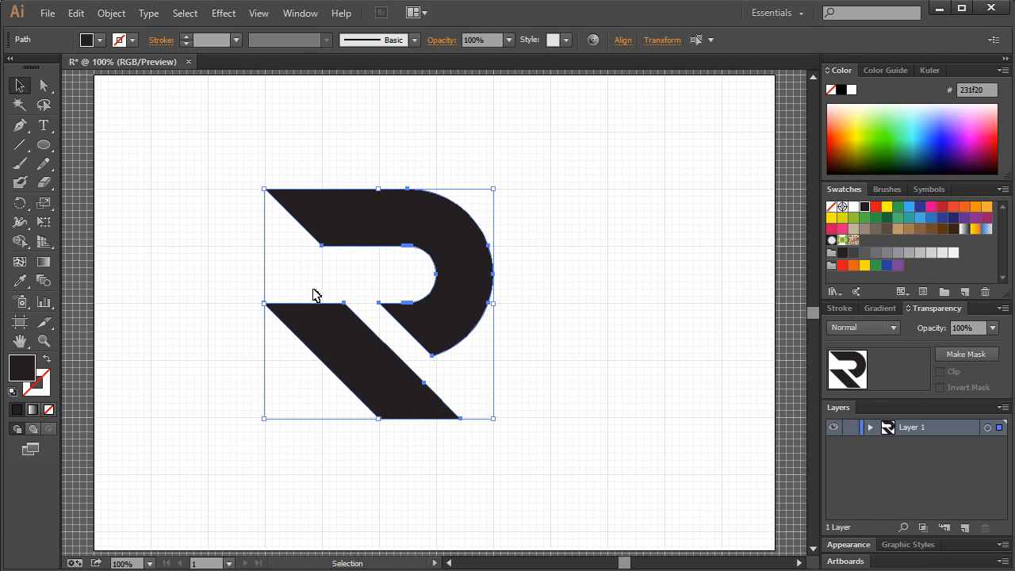
click(300, 13)
click(392, 354)
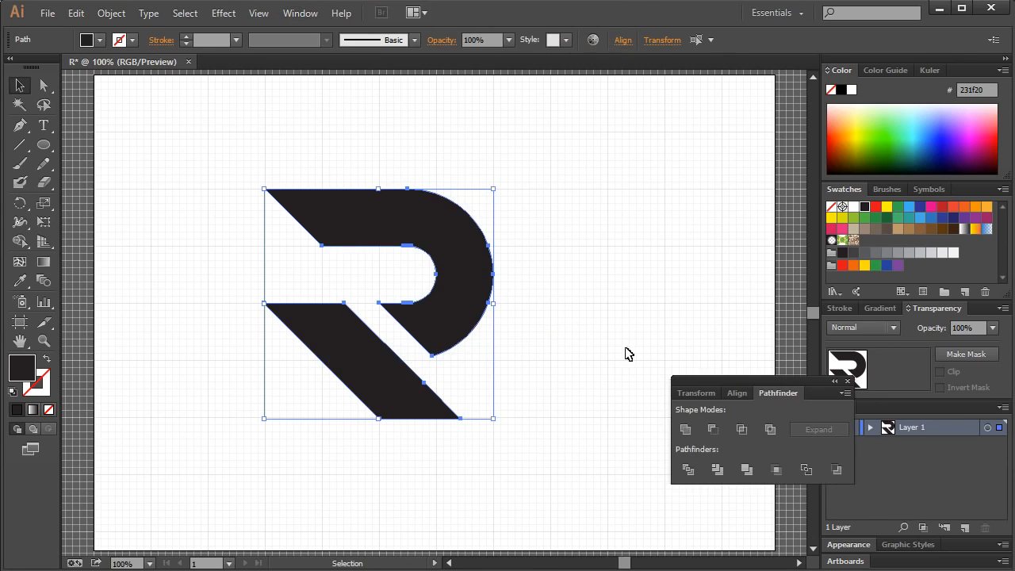
drag(724, 379, 633, 233)
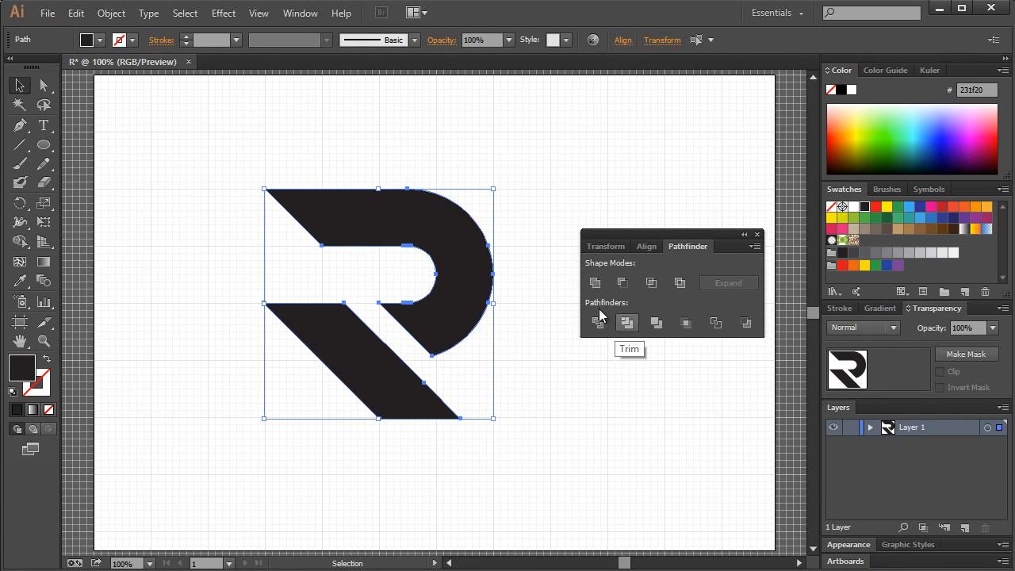
click(600, 289)
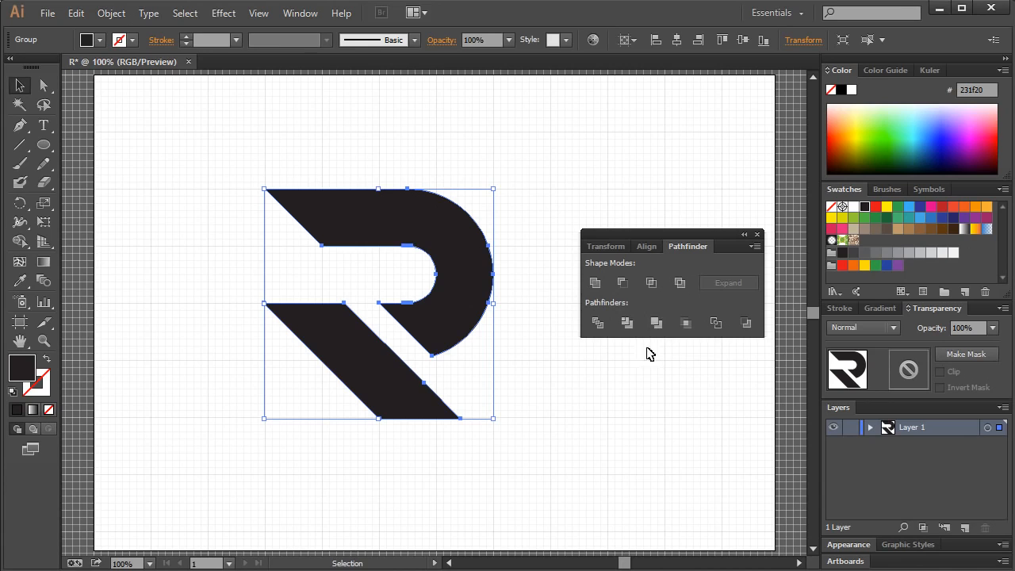
click(405, 166)
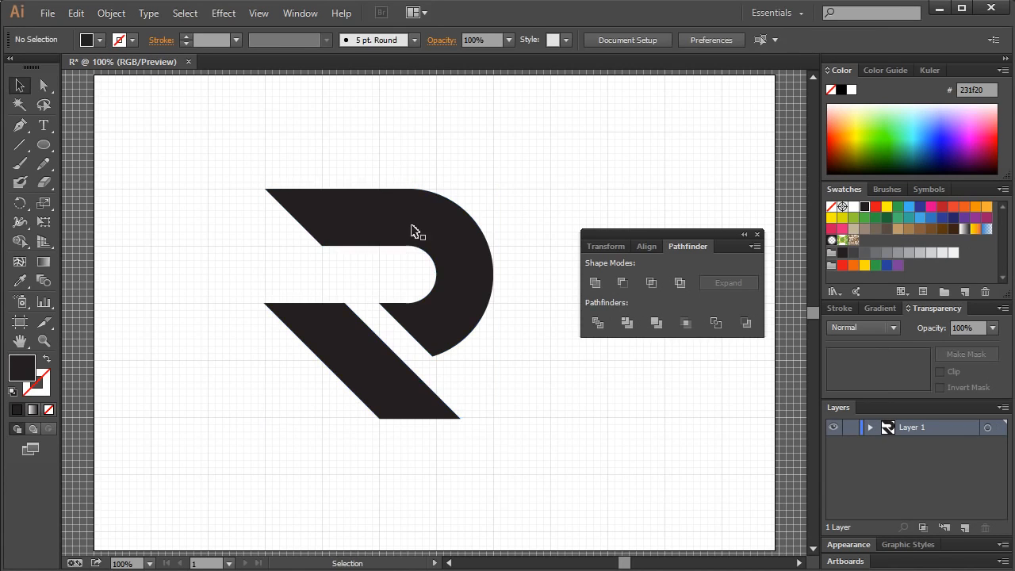
click(412, 225)
click(399, 253)
click(397, 242)
click(396, 182)
click(758, 234)
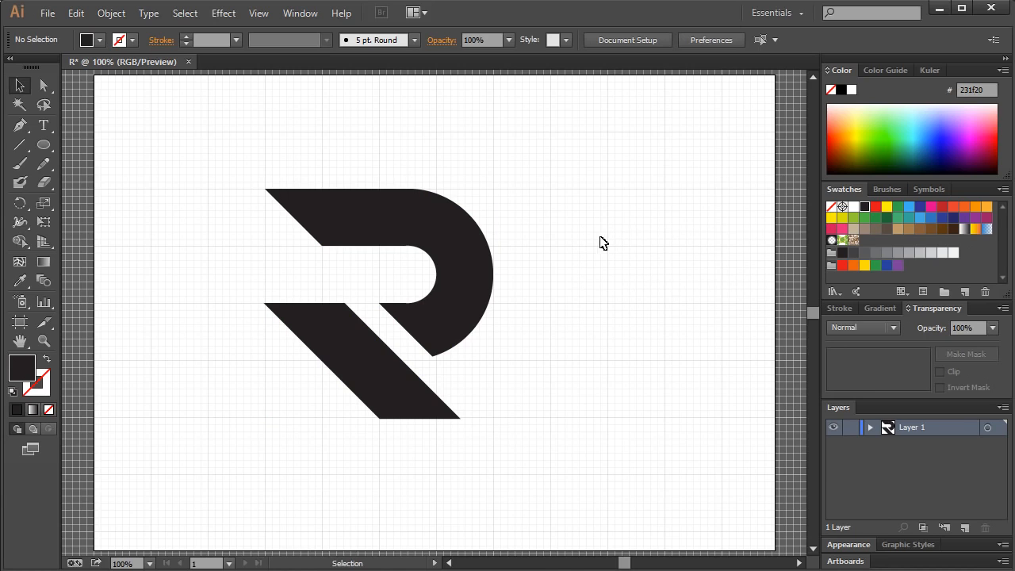
Place two copies of the R side by side and shrink the left one to a tiny icon size.
click(466, 298)
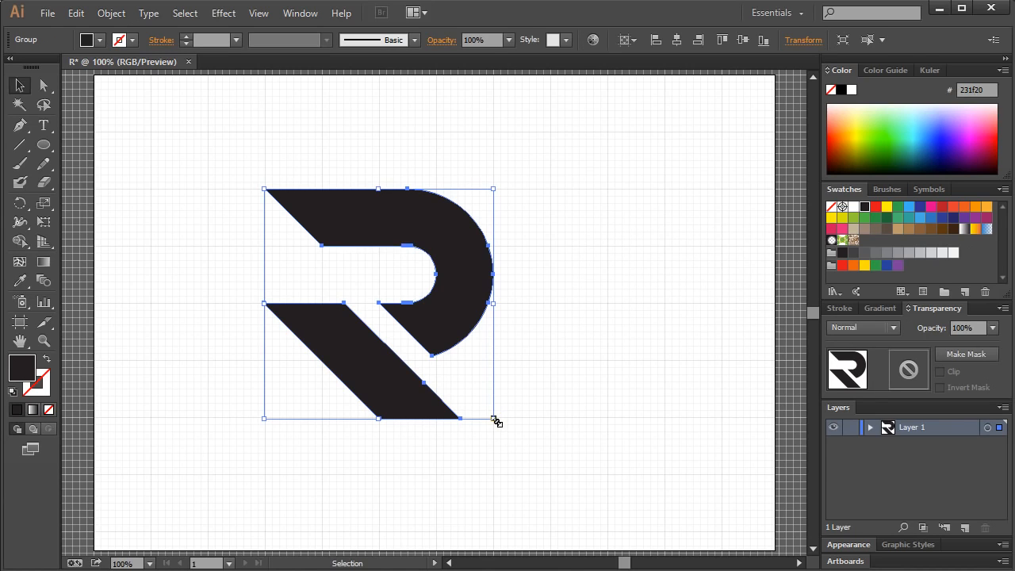
drag(466, 307, 696, 293)
click(412, 421)
click(335, 321)
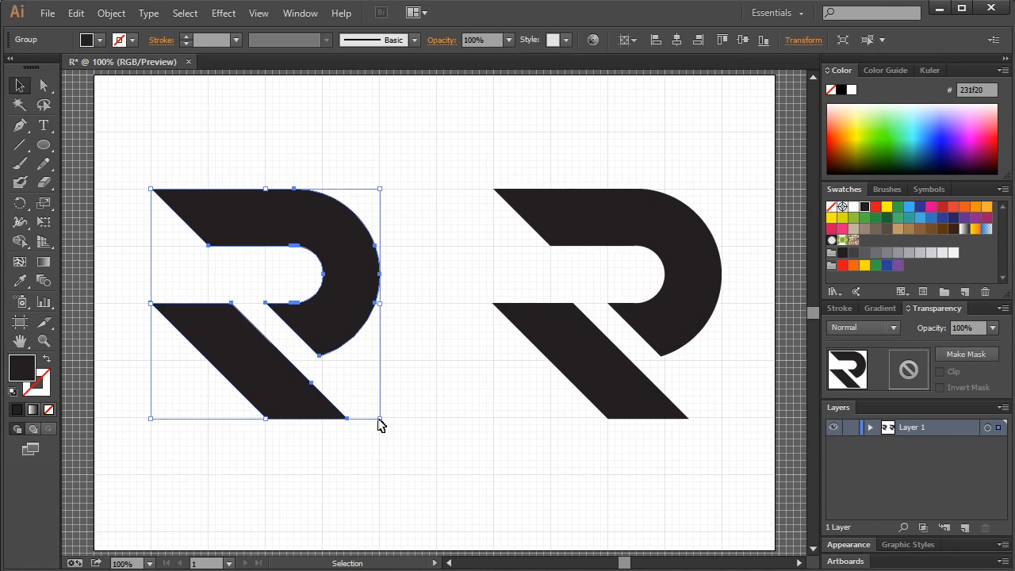
click(427, 405)
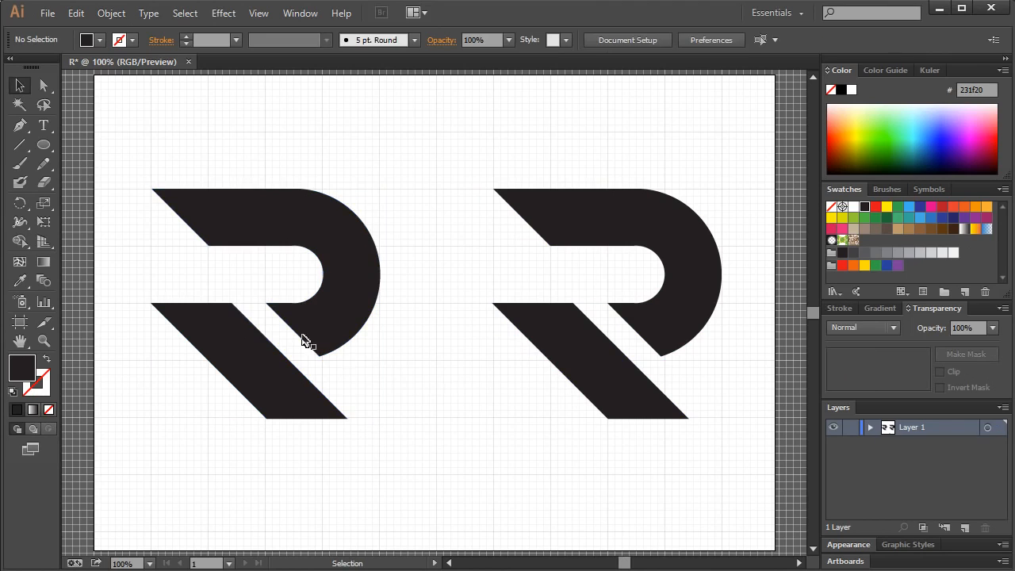
click(334, 304)
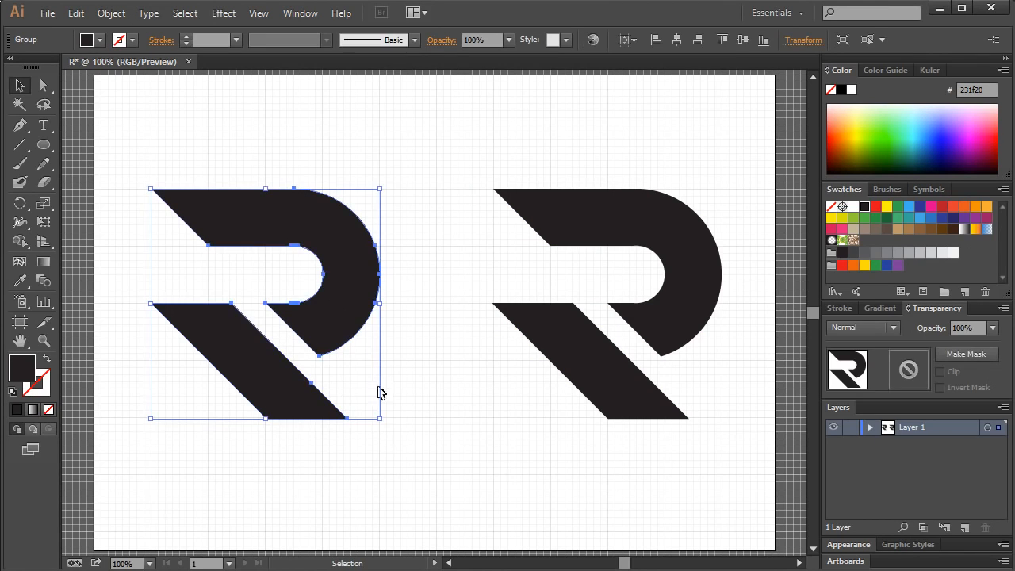
drag(382, 422, 172, 271)
click(218, 255)
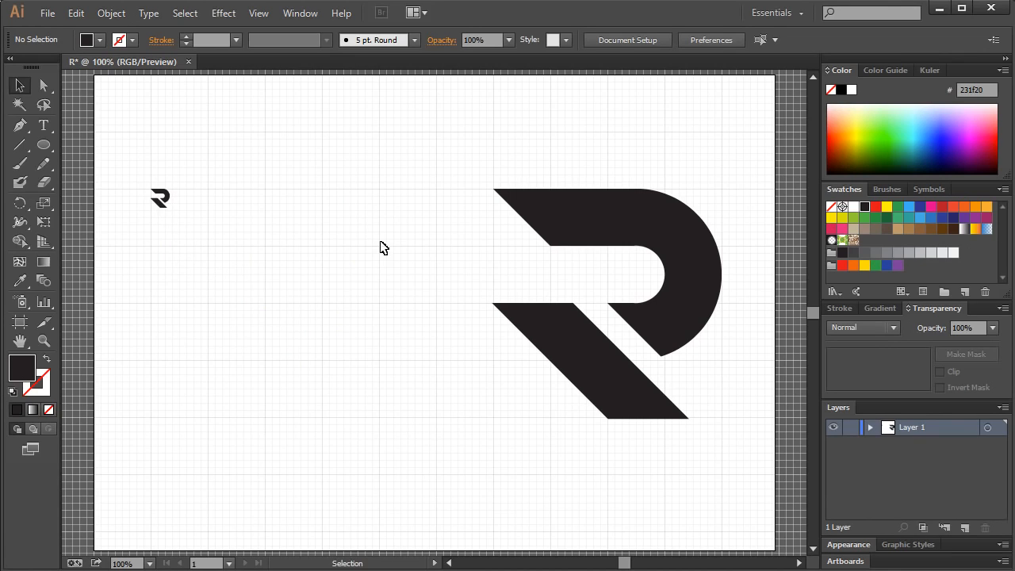
Delete the tiny R and move the full-size R back to the artboard's middle.
drag(140, 182, 173, 212)
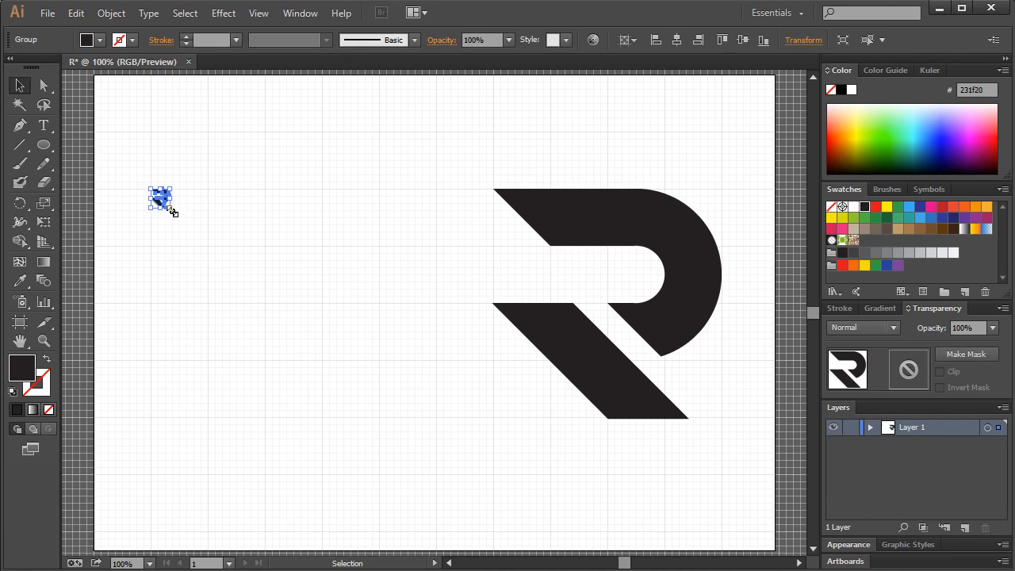
key(Delete)
drag(591, 226, 359, 231)
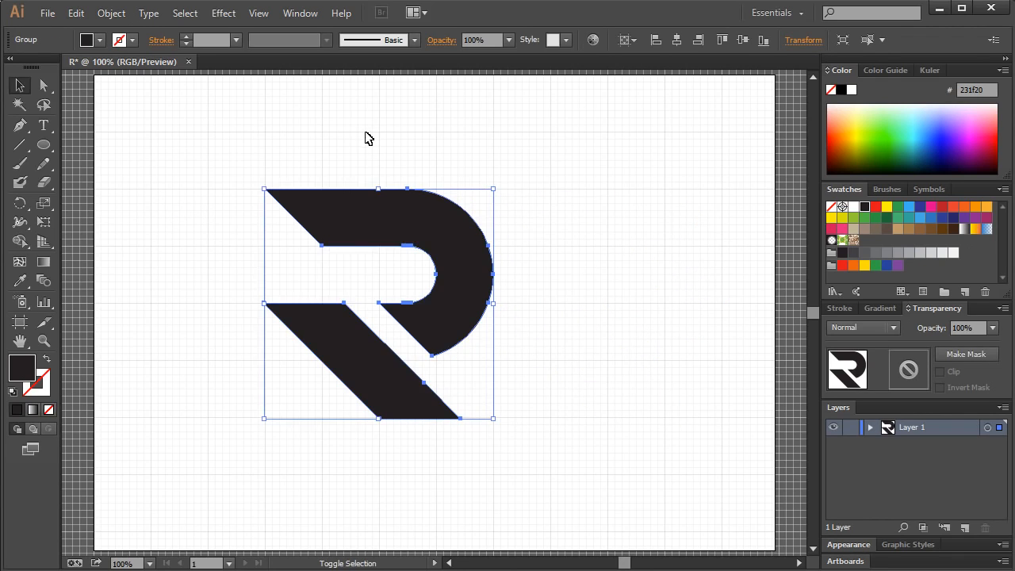
click(366, 138)
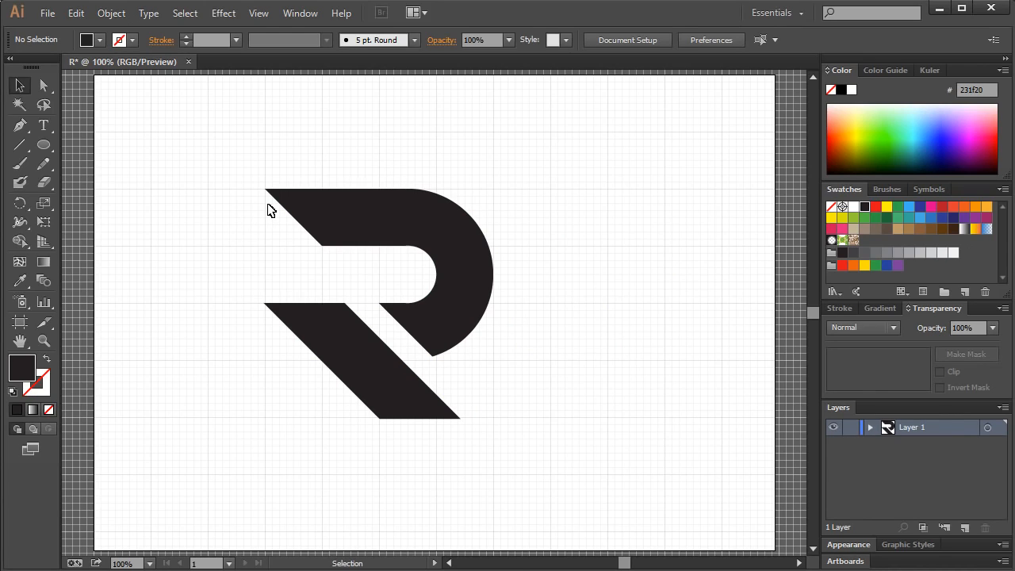
Draw a thin white rectangle without stroke across the slanted left end of the R's top arm.
click(20, 145)
drag(102, 149, 68, 148)
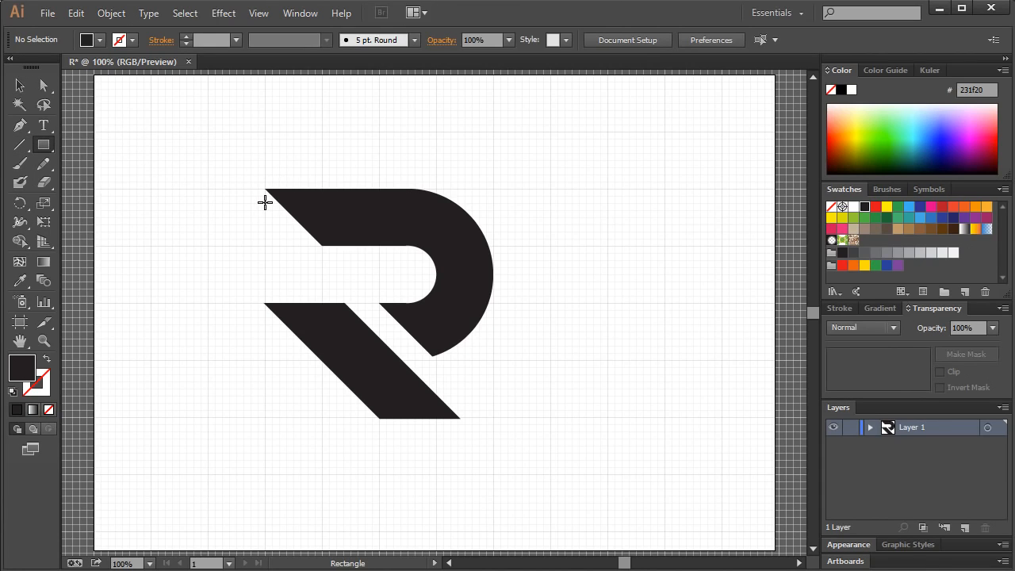
click(854, 207)
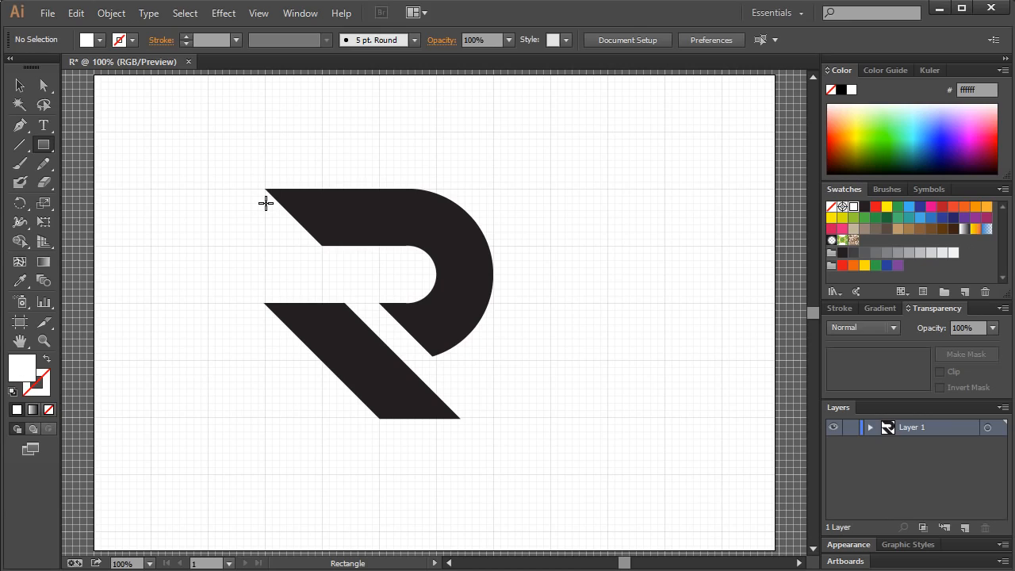
drag(266, 203, 326, 215)
drag(323, 214, 323, 214)
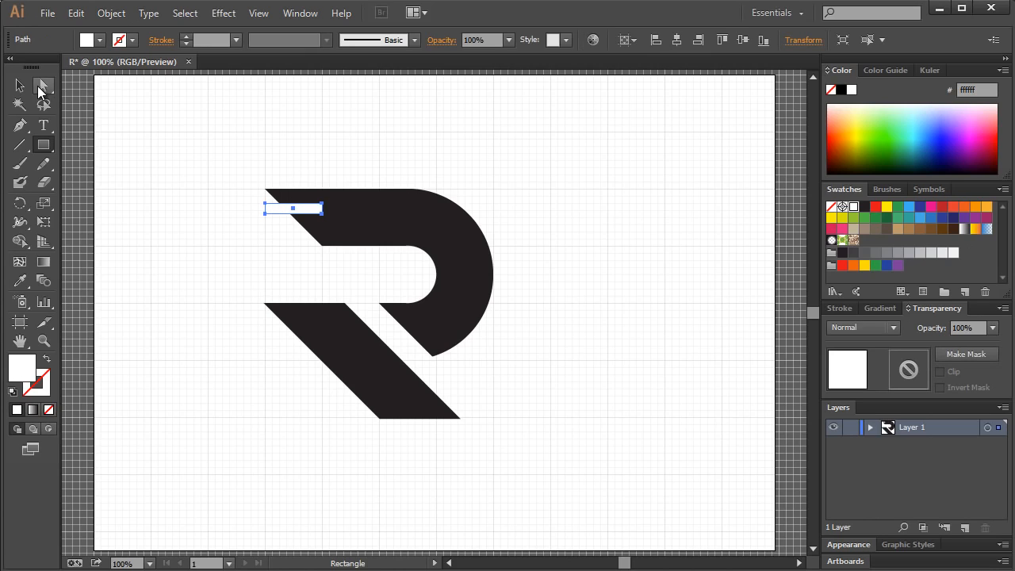
Shift the white bar's upper right anchor inward so its end slants parallel to the R's diagonal cut.
click(44, 85)
click(323, 205)
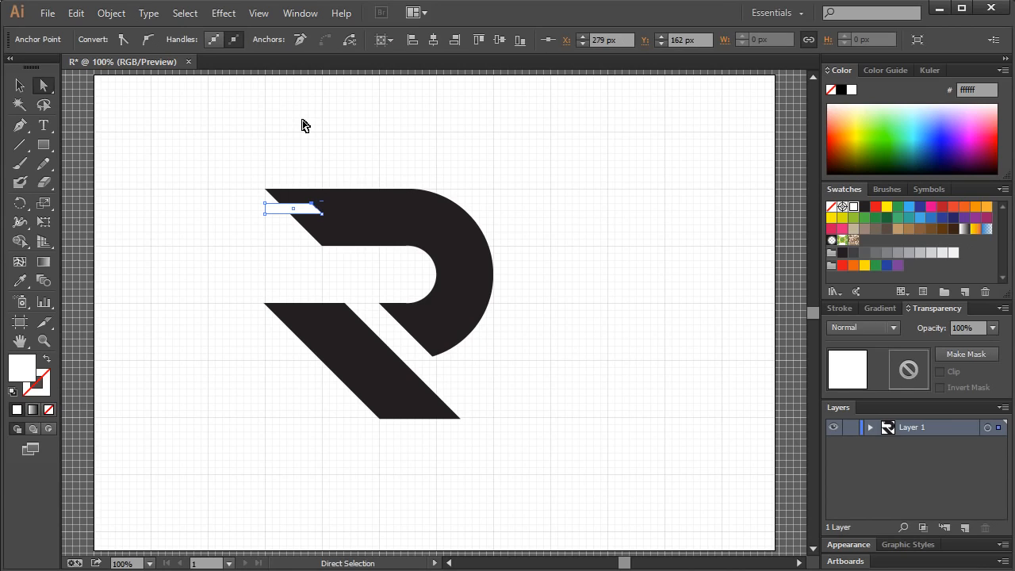
click(303, 146)
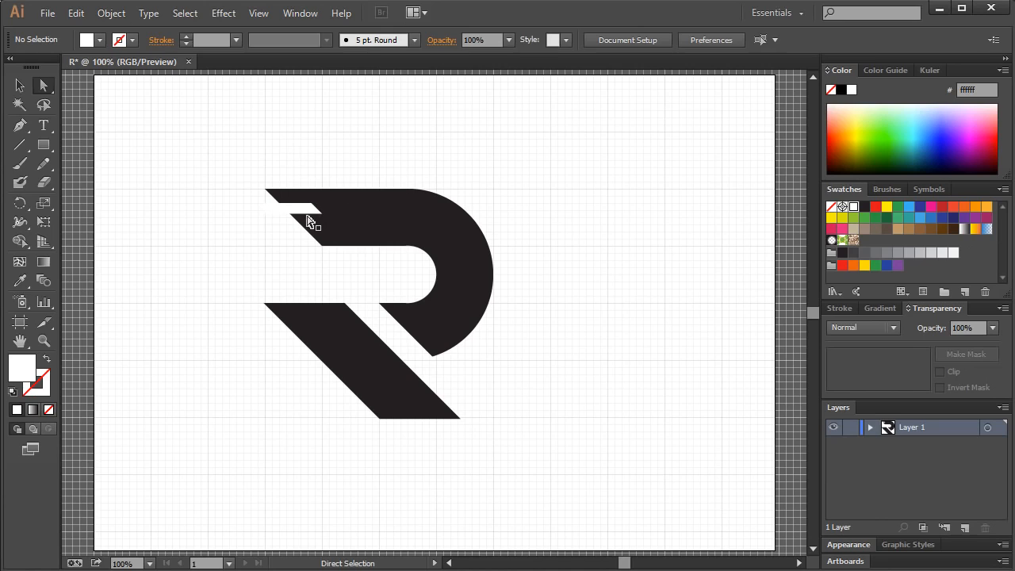
Try a copy of the slanted white bar across the upper left edge of the diagonal leg, and remove it.
click(305, 211)
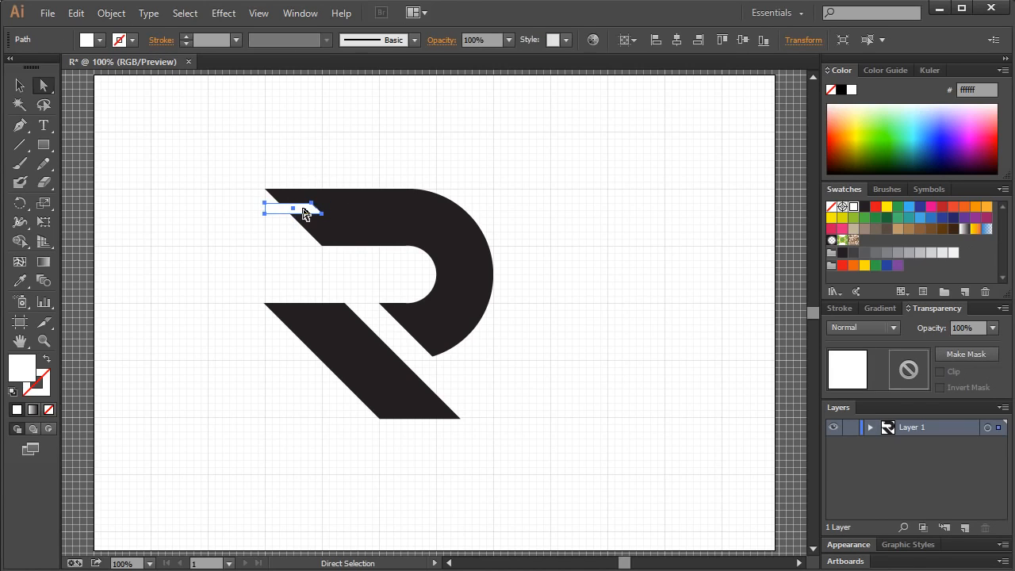
drag(305, 212, 299, 336)
click(274, 295)
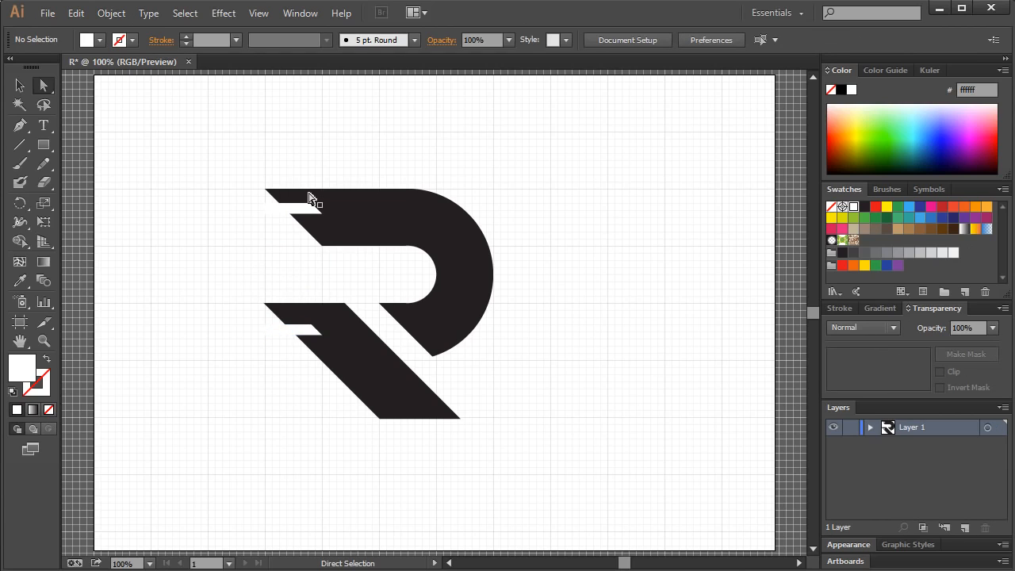
click(264, 269)
click(302, 337)
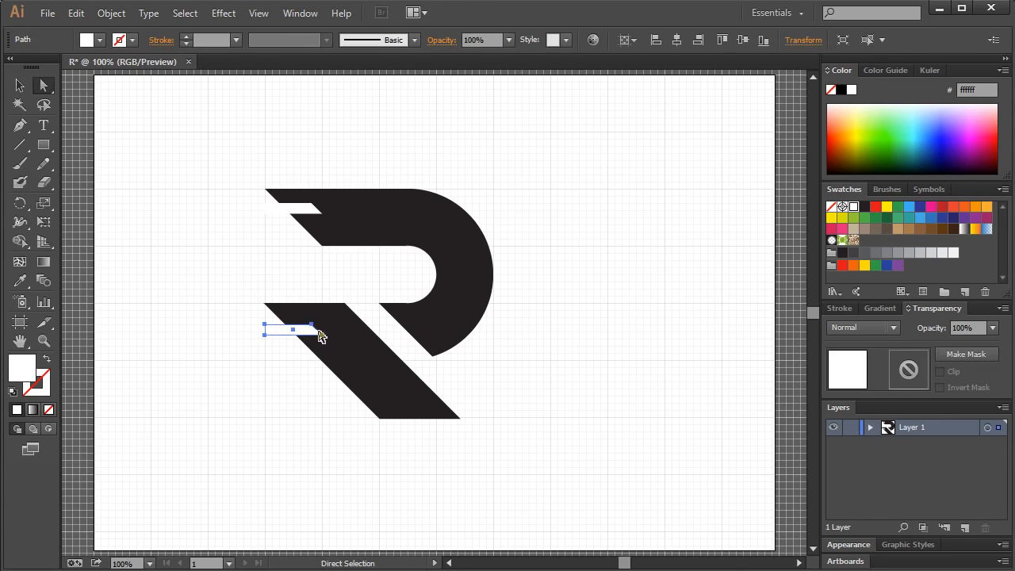
key(Delete)
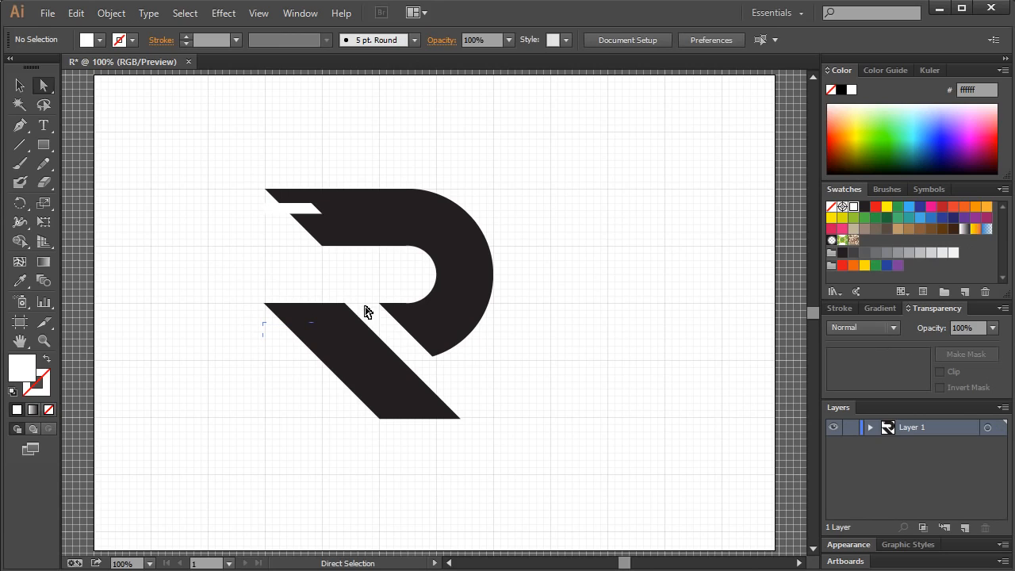
Lengthen the white bar in the top arm by moving its slanted right end to just before the bowl's curve.
click(302, 215)
click(322, 212)
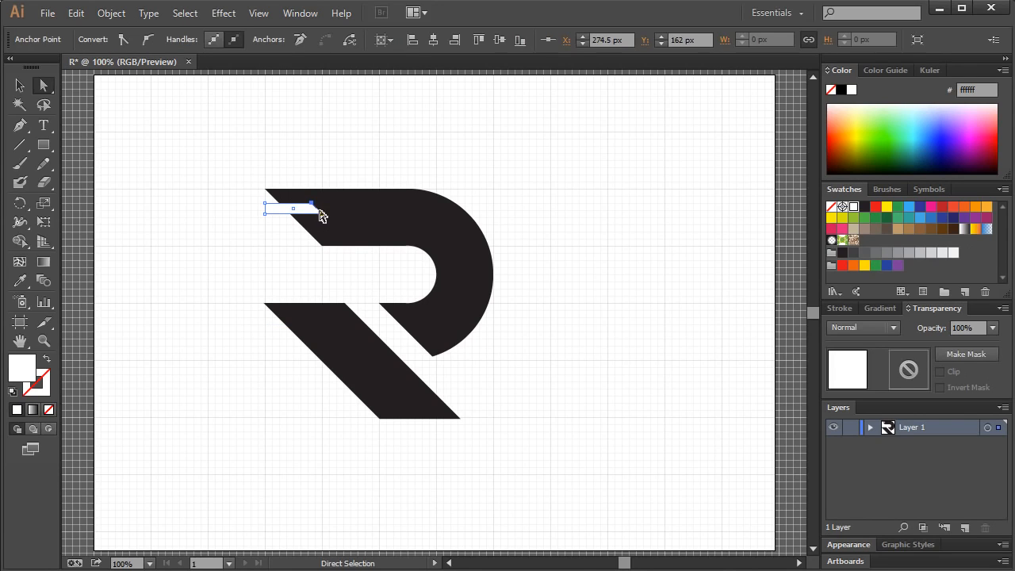
drag(322, 215, 390, 214)
click(374, 132)
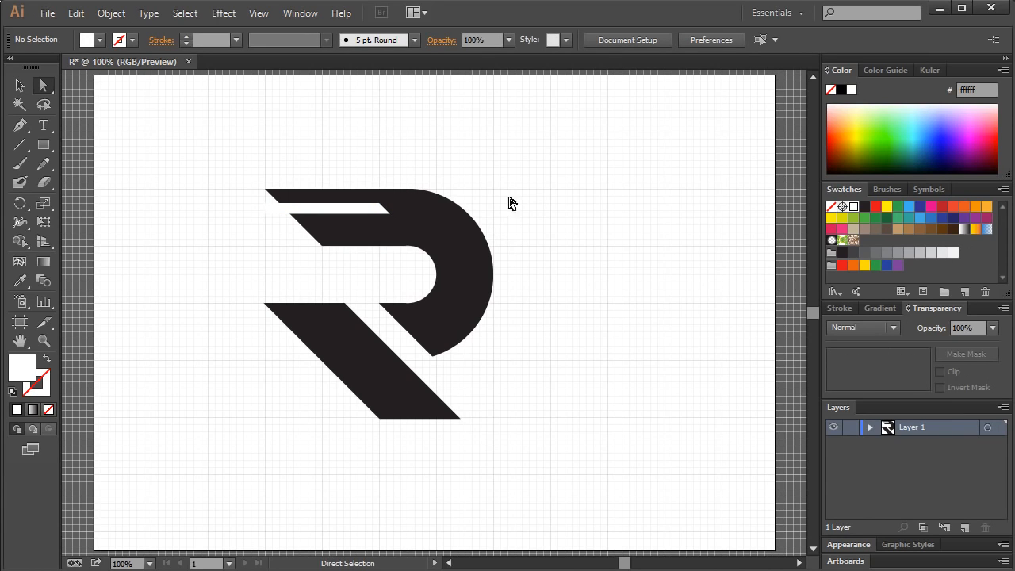
Duplicate the R together with its white bar and place the two versions side by side.
click(20, 85)
drag(204, 137, 618, 272)
click(537, 138)
Try subtracting the white bar from the entire left R with the Pathfinder's Minus Front, and undo it.
click(219, 216)
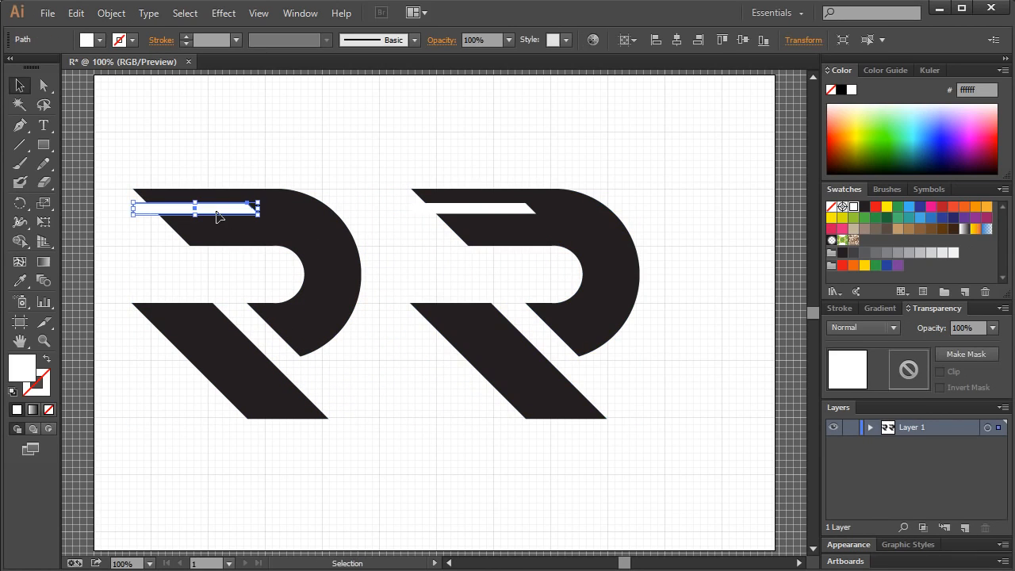
shift+click(322, 231)
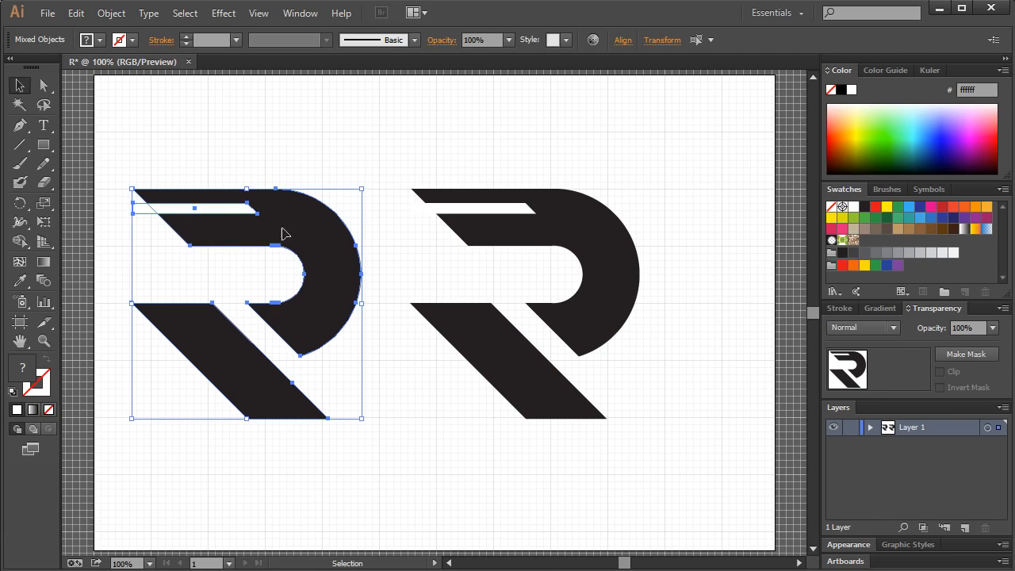
click(260, 14)
mouse_move(299, 14)
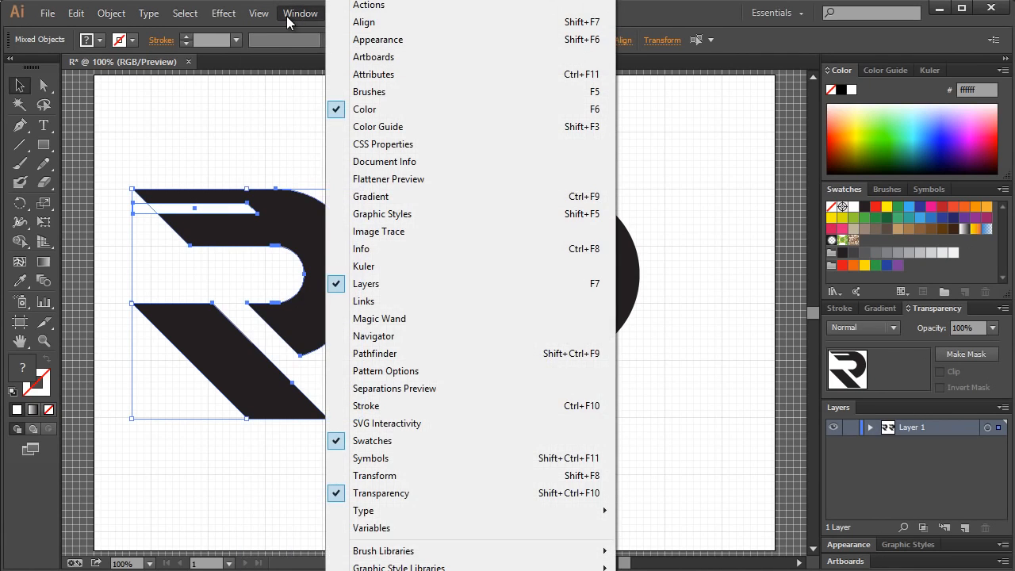
click(373, 354)
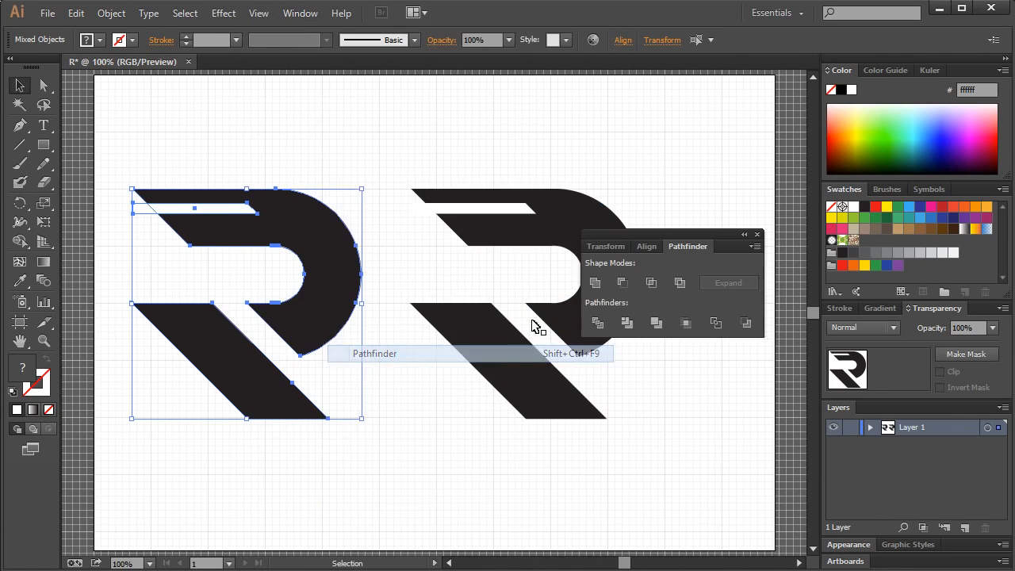
click(623, 283)
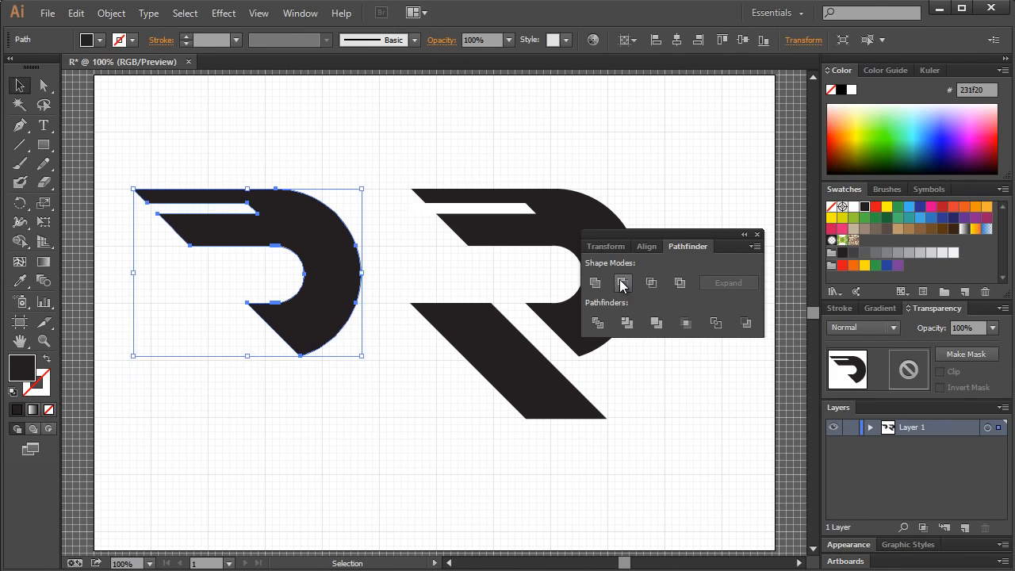
key(ctrl+z)
Separate the left R's bowl from its diagonal leg so that they can be selected individually.
click(315, 149)
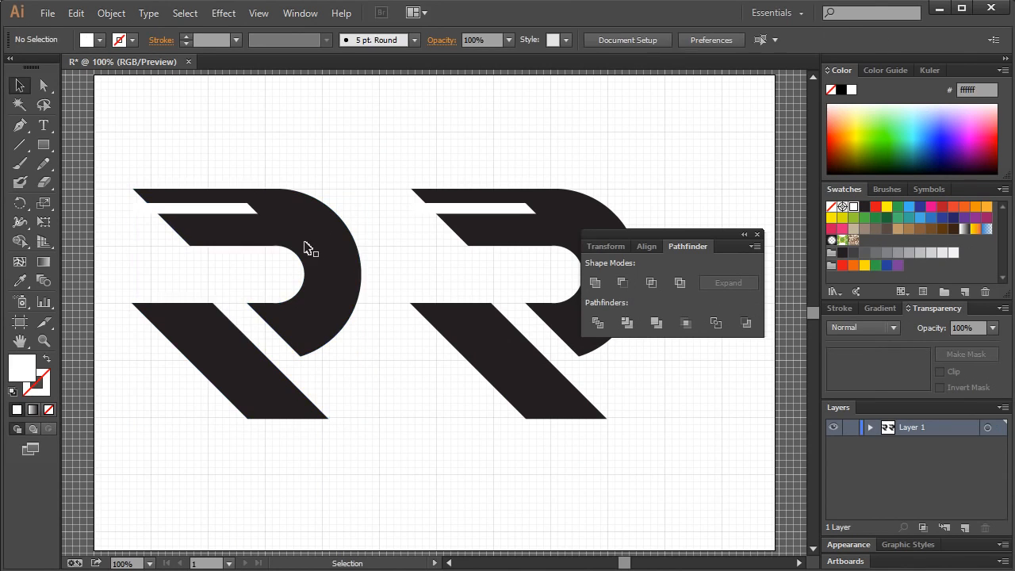
right_click(309, 228)
click(353, 319)
click(358, 198)
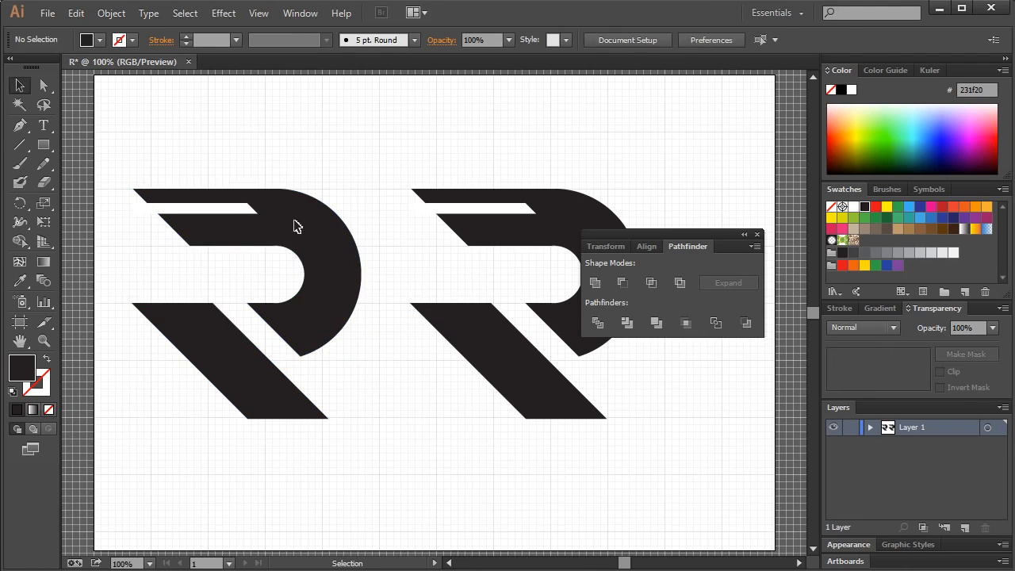
Cut the white bar out of the left R's bowl with Minus Front and close the Pathfinder.
click(294, 222)
shift+click(238, 209)
click(623, 283)
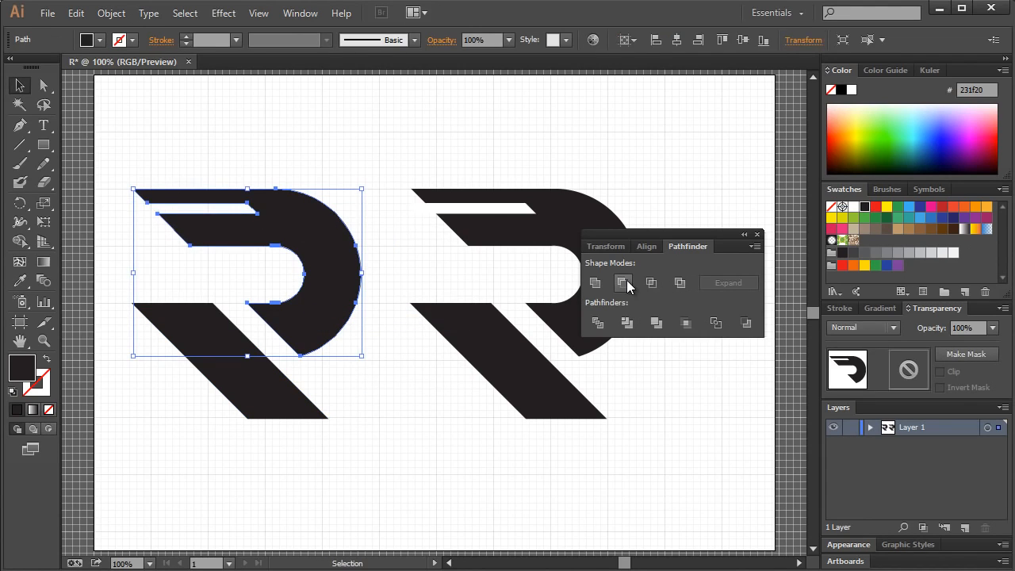
click(279, 126)
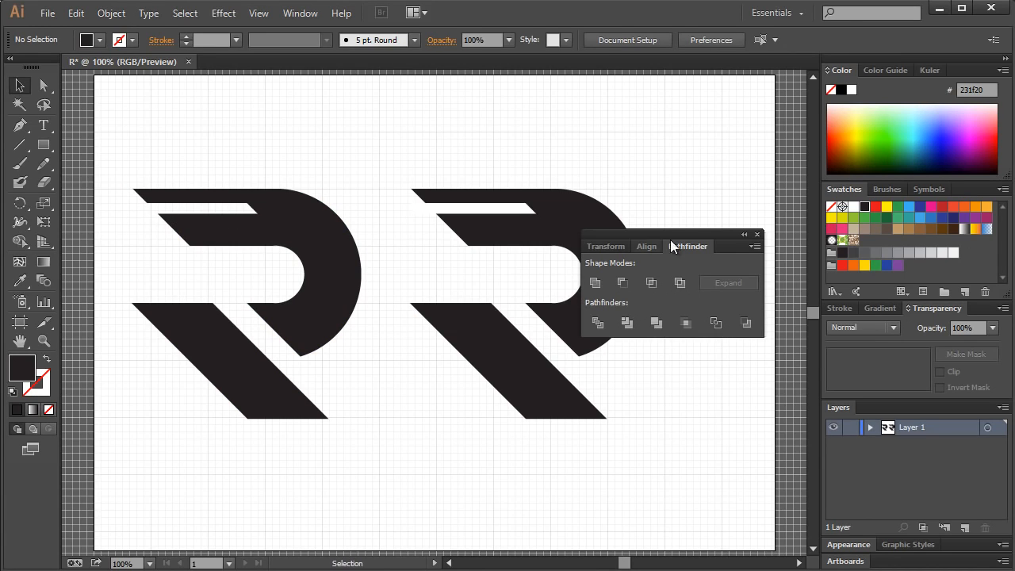
click(757, 235)
Try scaling the left R down to about a fifth of its size, and undo the scaling.
drag(336, 166, 219, 423)
drag(364, 419, 181, 237)
click(228, 259)
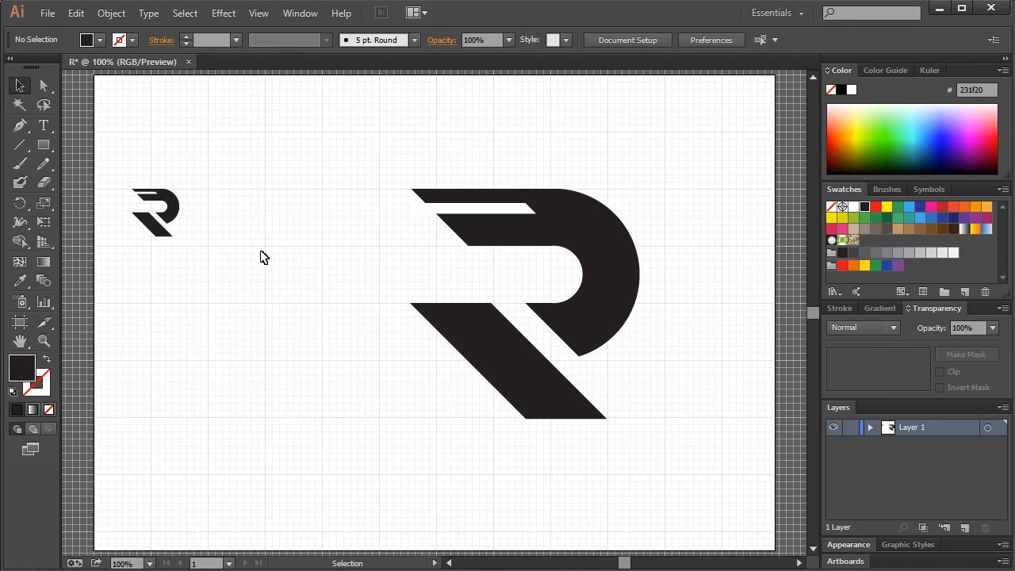
key(ctrl+z)
click(357, 183)
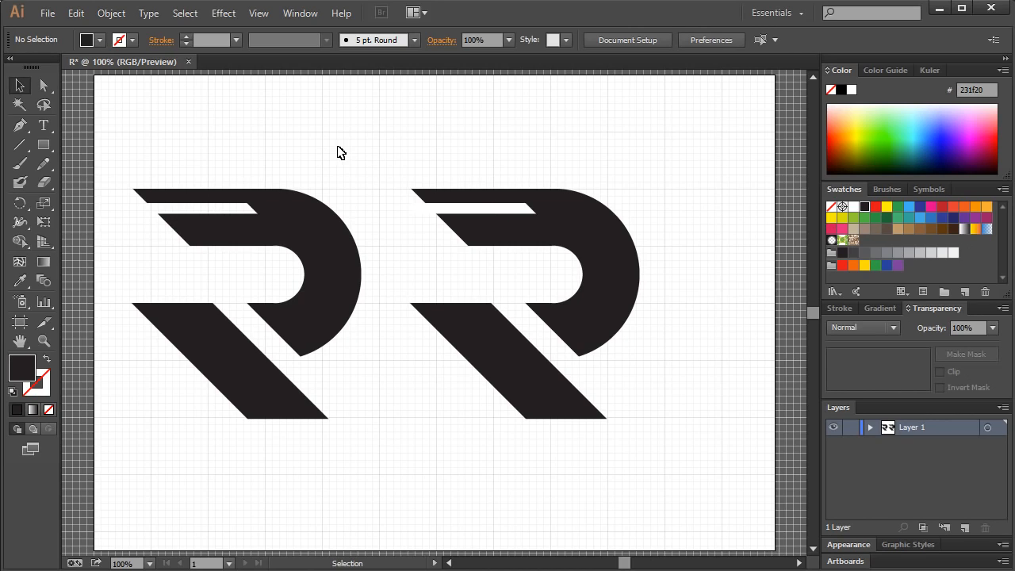
Delete the left R, along with the white bar in the top arm of the other R.
drag(353, 151, 150, 481)
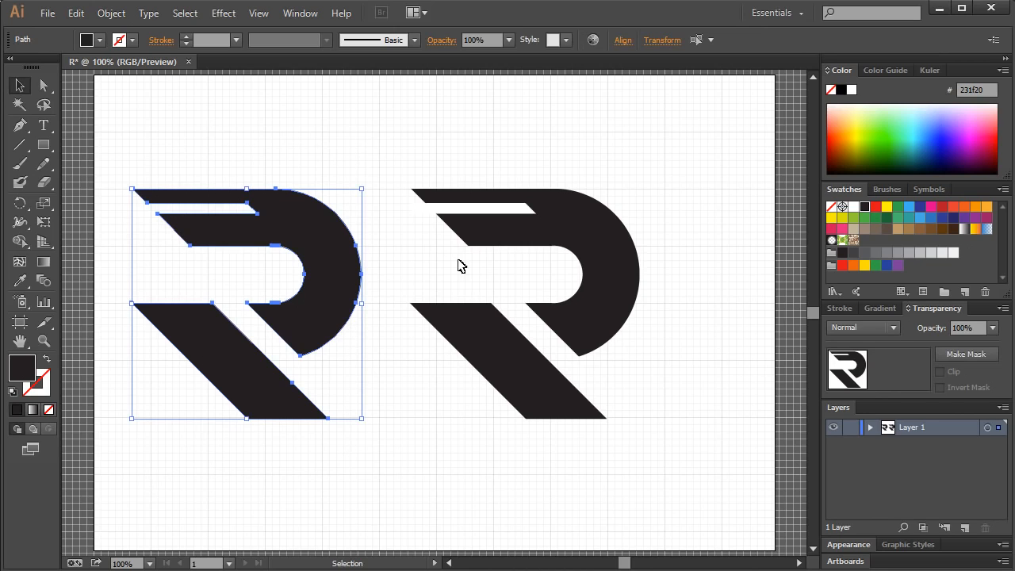
key(Delete)
click(475, 208)
key(Delete)
Move the remaining solid R to the horizontal middle of the artboard and deselect it.
drag(376, 168, 641, 459)
drag(616, 297, 468, 302)
key(ctrl+shift+a)
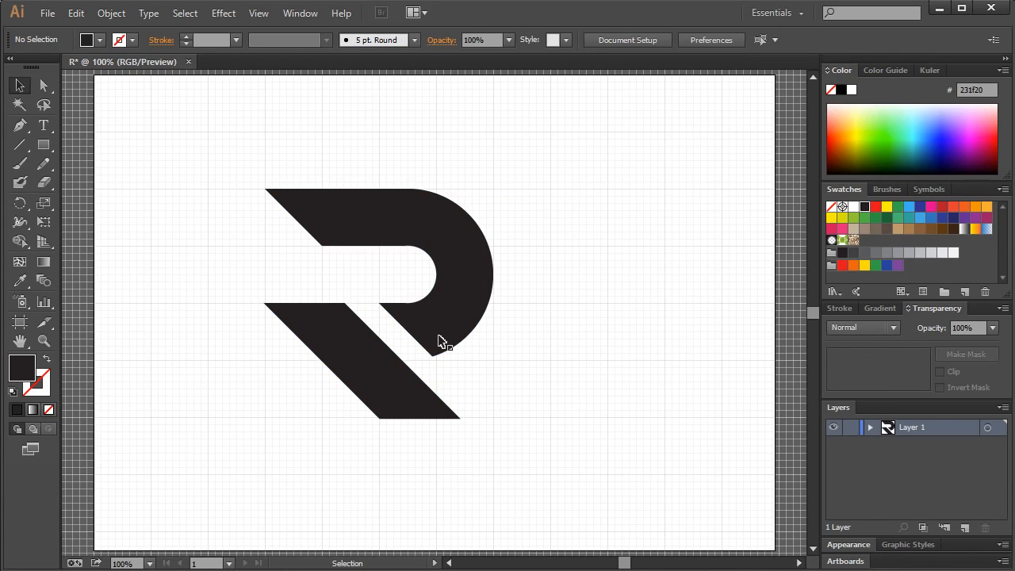
drag(569, 188, 580, 216)
drag(374, 271, 390, 286)
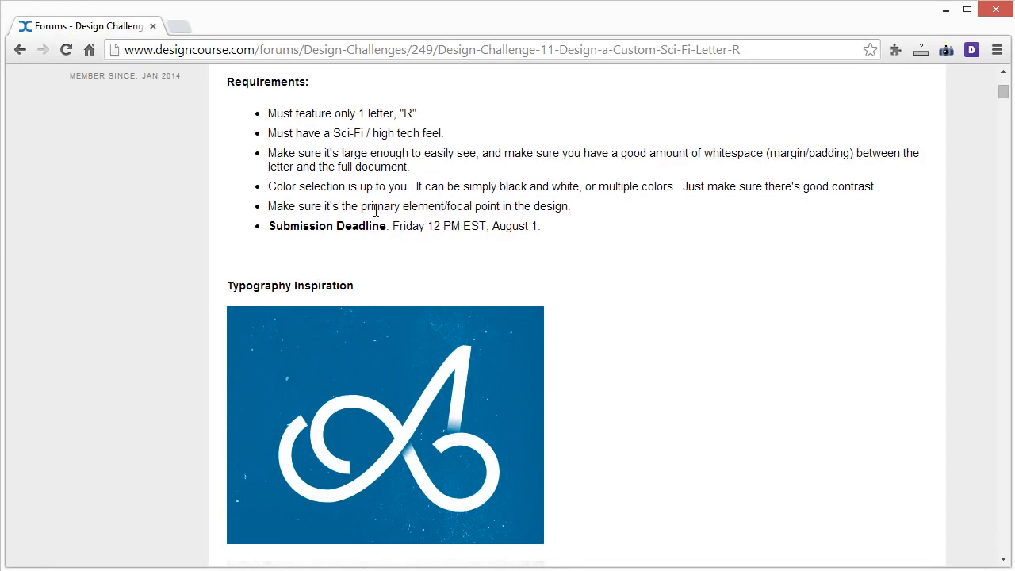
In the browser, open the DesignCourse Premium page from the Design Challenge 11 thread and look through its contents.
scroll(455, 224, up, 5)
click(688, 101)
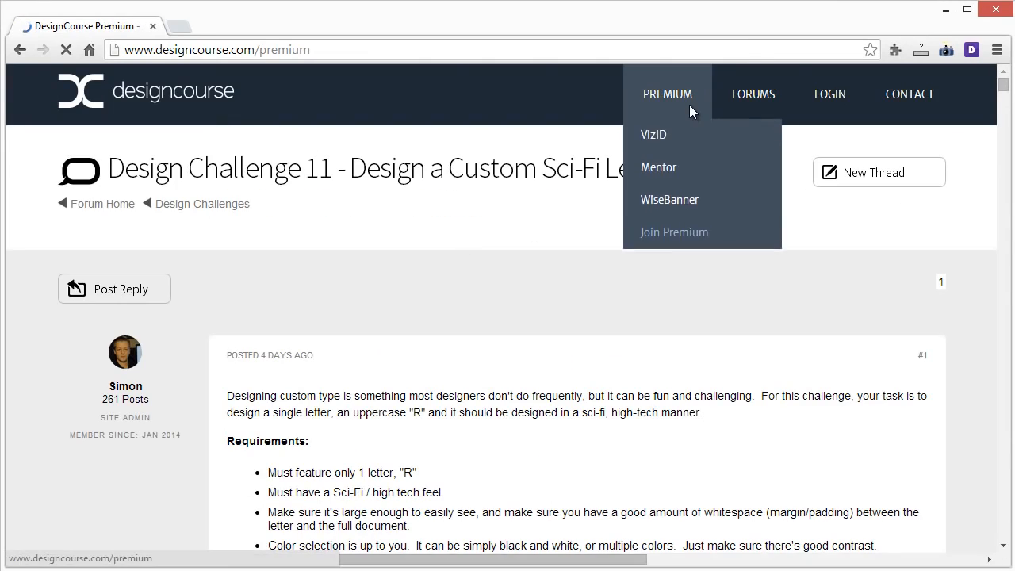
scroll(735, 361, down, 2)
scroll(736, 359, down, 15)
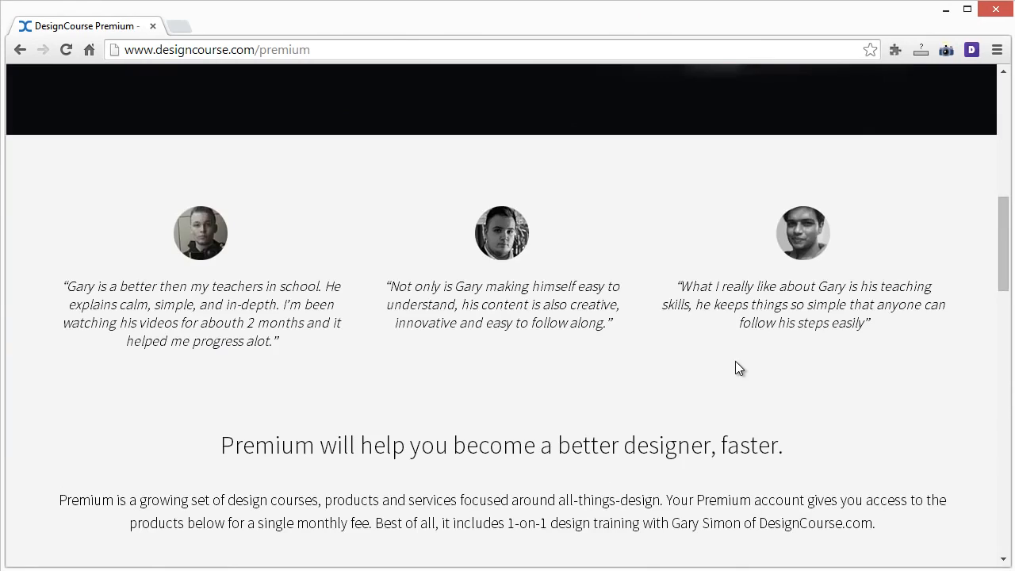
scroll(736, 365, down, 10)
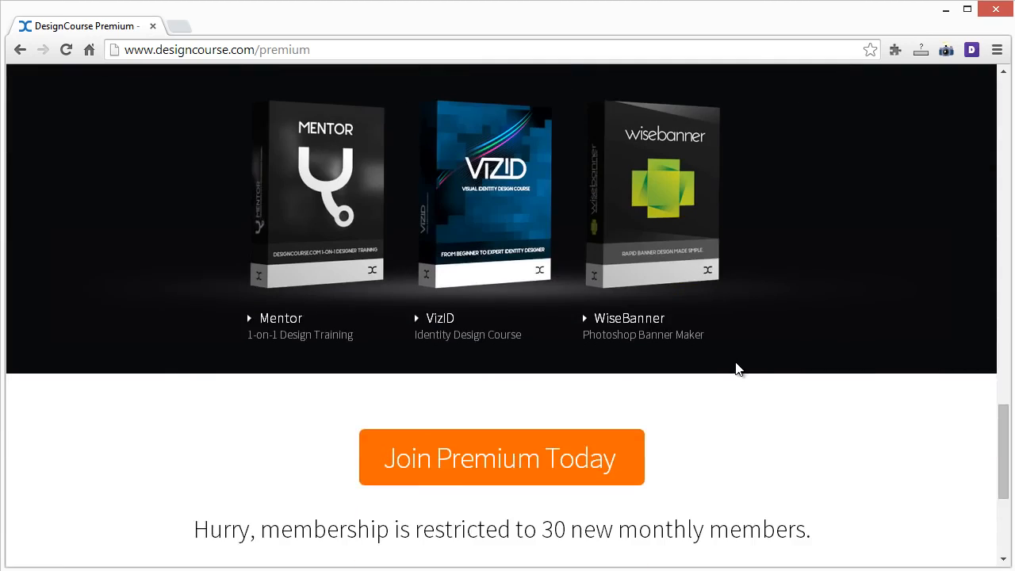
scroll(735, 369, up, 5)
scroll(735, 371, up, 15)
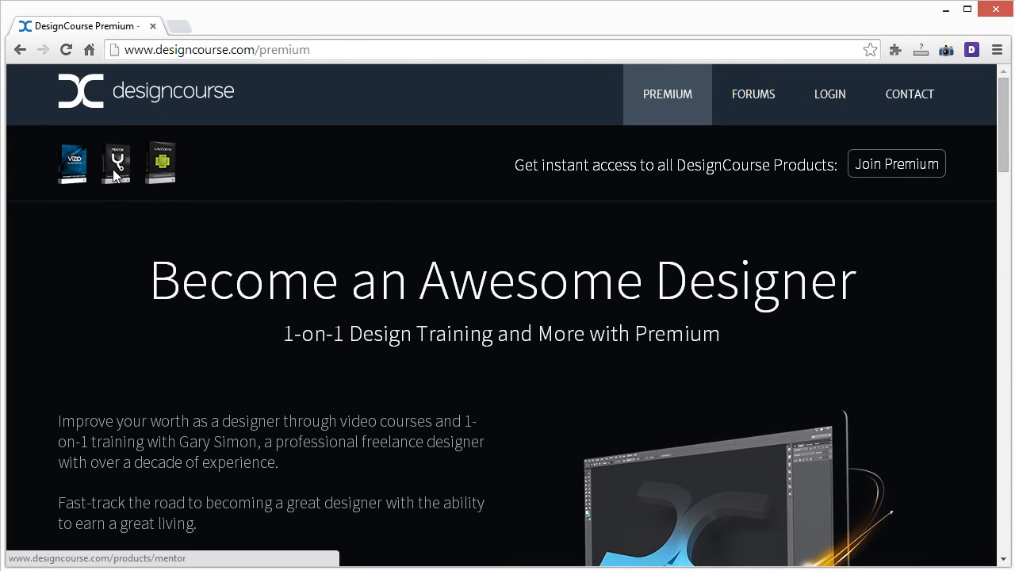
View the Mentor, WiseBanner and VizID product pages in turn, and read through the VizID course description.
click(112, 169)
click(155, 166)
click(67, 174)
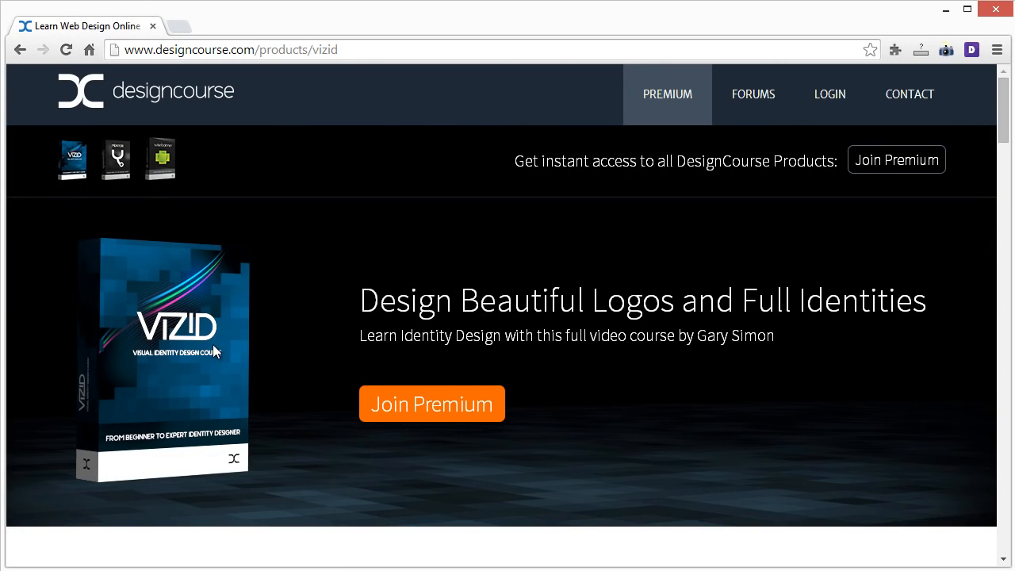
scroll(673, 325, down, 5)
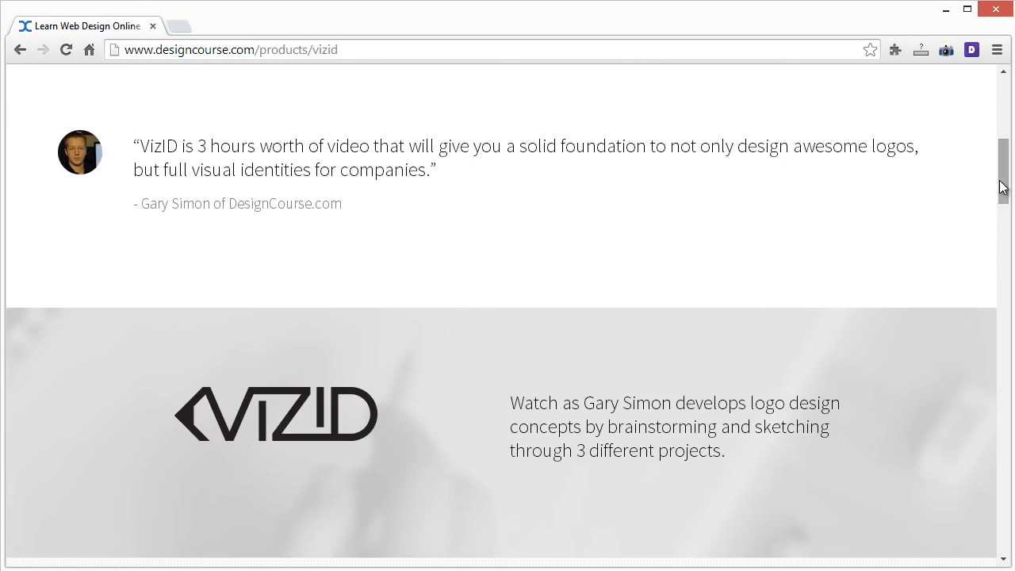